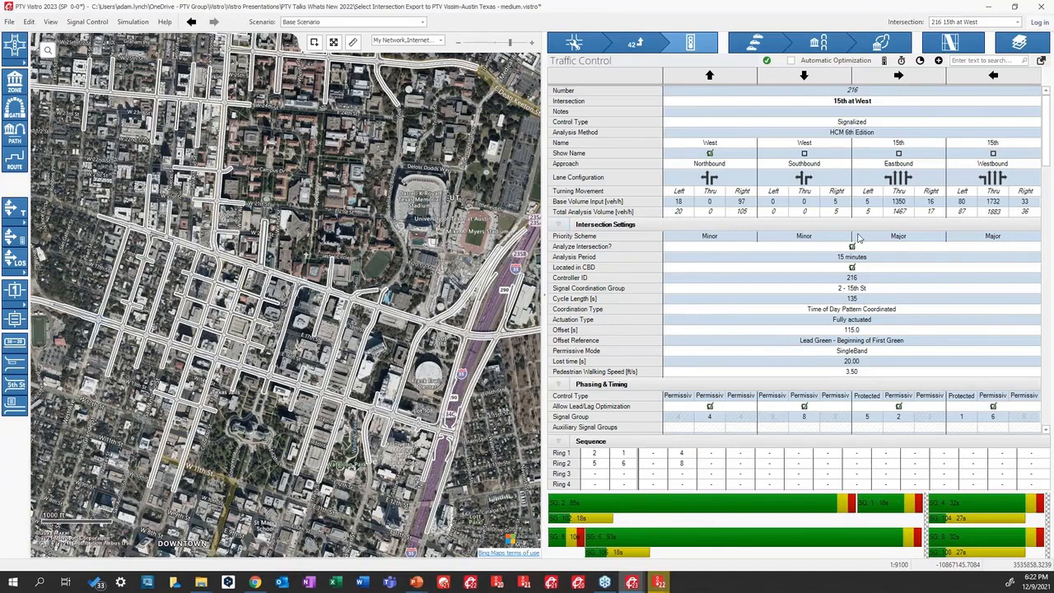
Set the Analyze Intersection attribute to False for all intersections using Multi Change.
{"action": "left_click", "coordinate": [812, 252]}
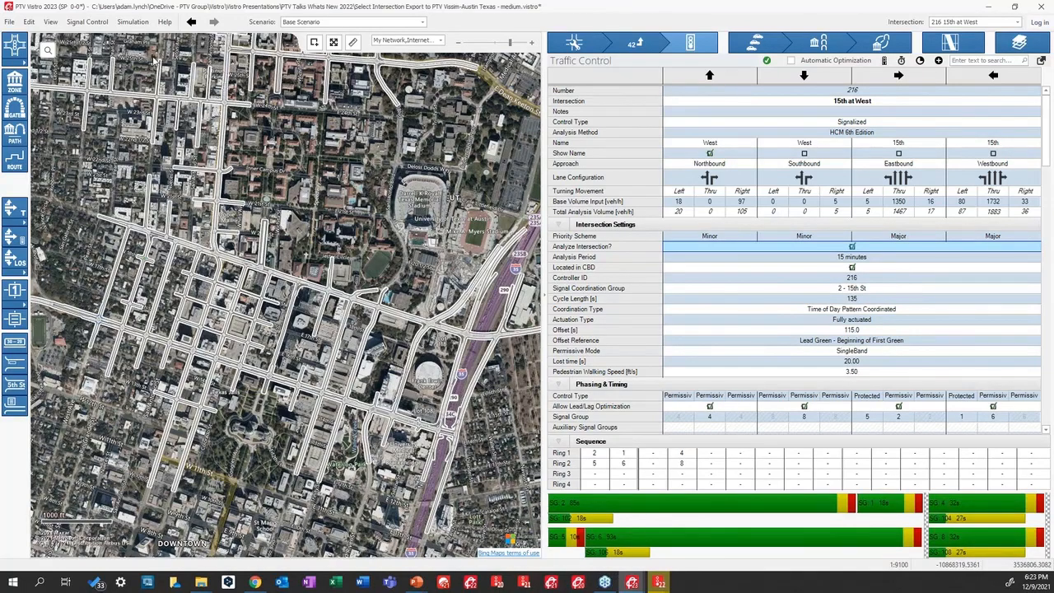
{"action": "left_click", "coordinate": [30, 23]}
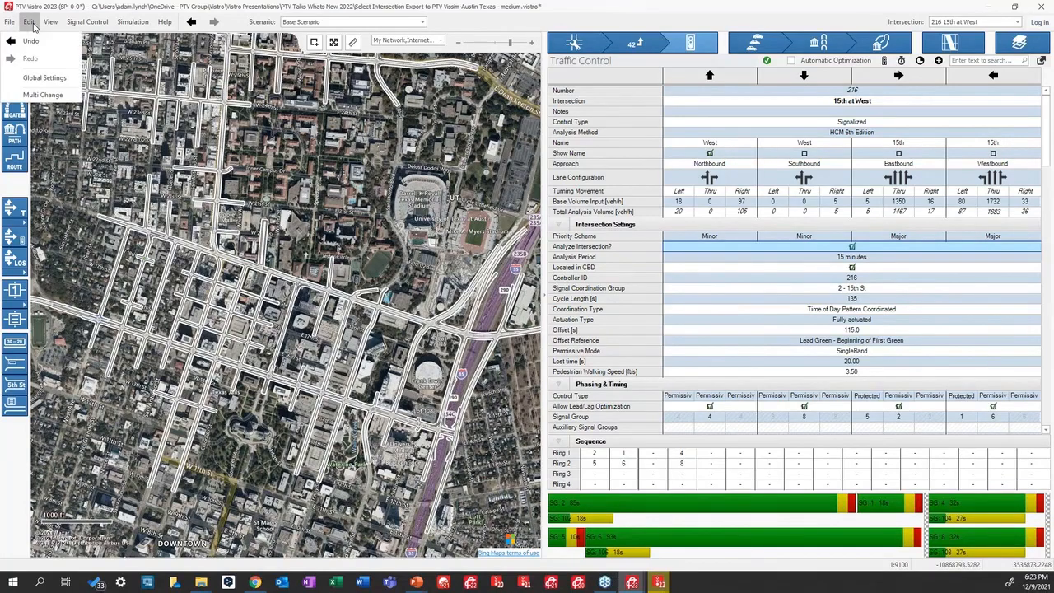
{"action": "left_click", "coordinate": [42, 96]}
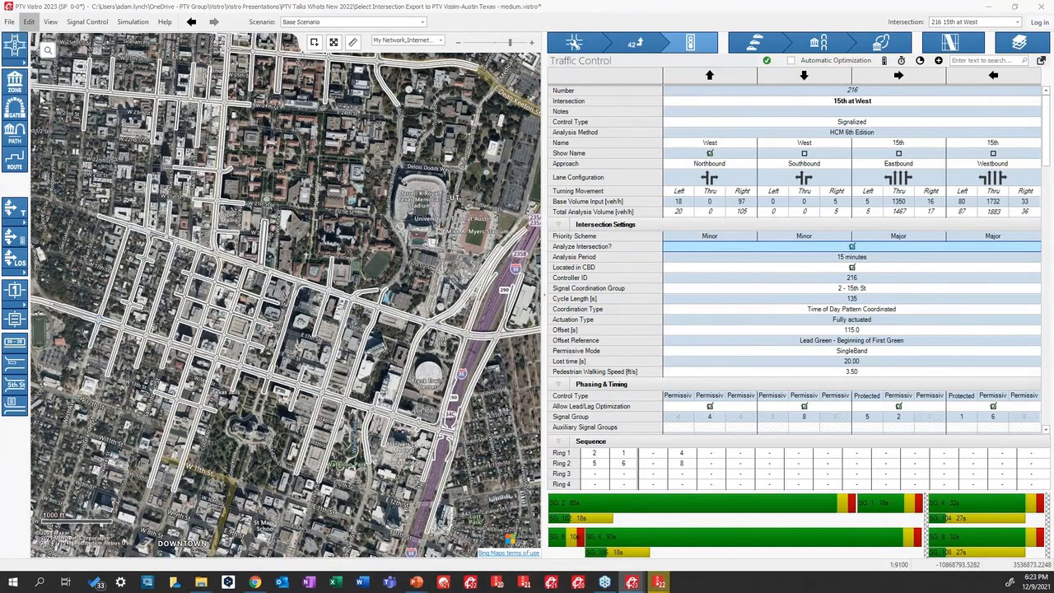
{"action": "left_click_drag", "start_coordinate": [397, 160], "coordinate": [221, 94]}
{"action": "left_click_drag", "start_coordinate": [541, 347], "coordinate": [550, 556]}
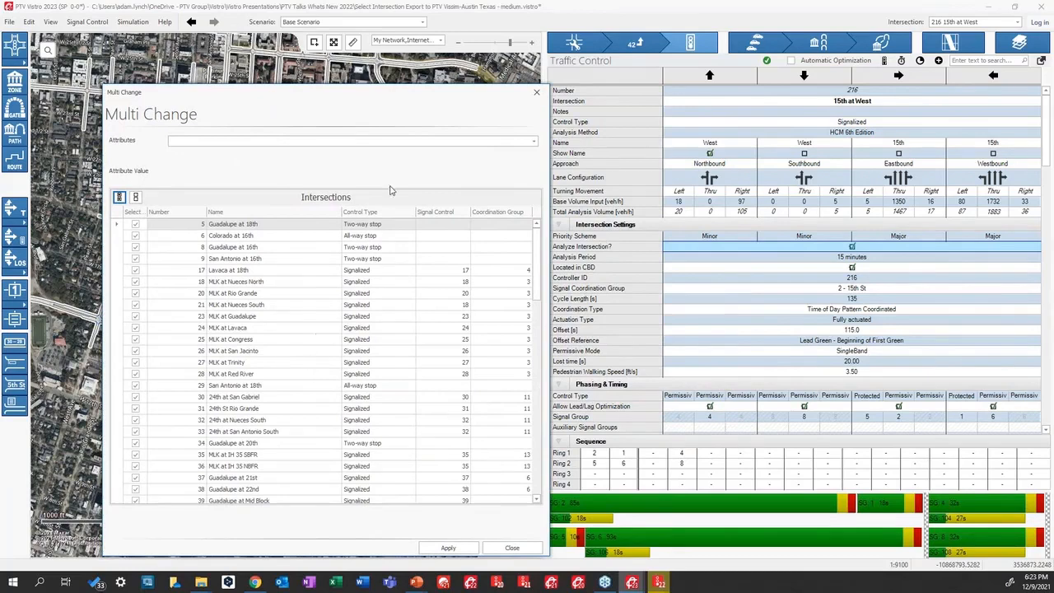
{"action": "left_click", "coordinate": [532, 141]}
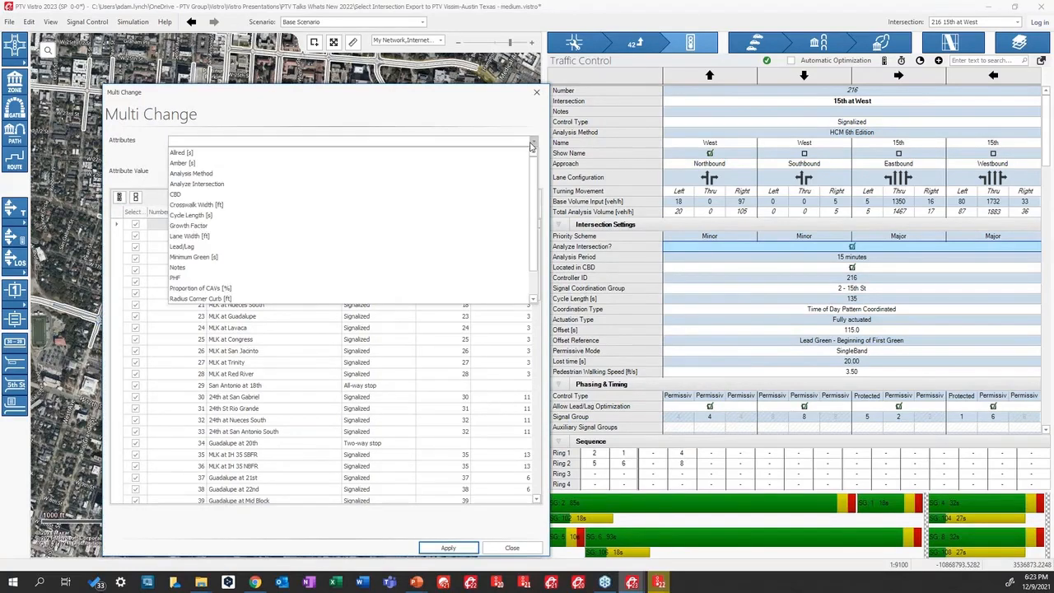
{"action": "left_click", "coordinate": [424, 189]}
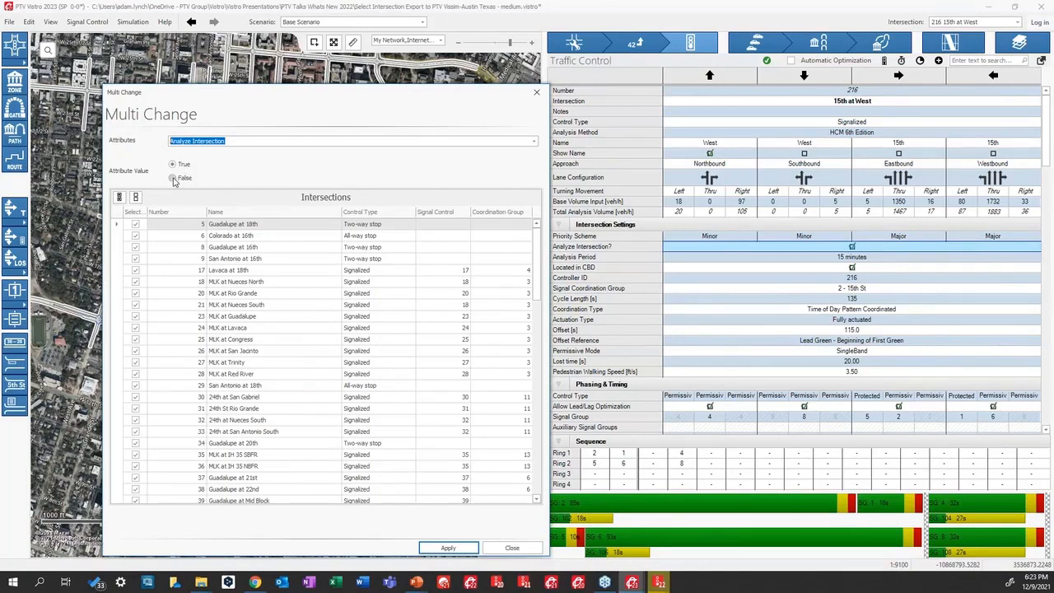
{"action": "left_click", "coordinate": [173, 178]}
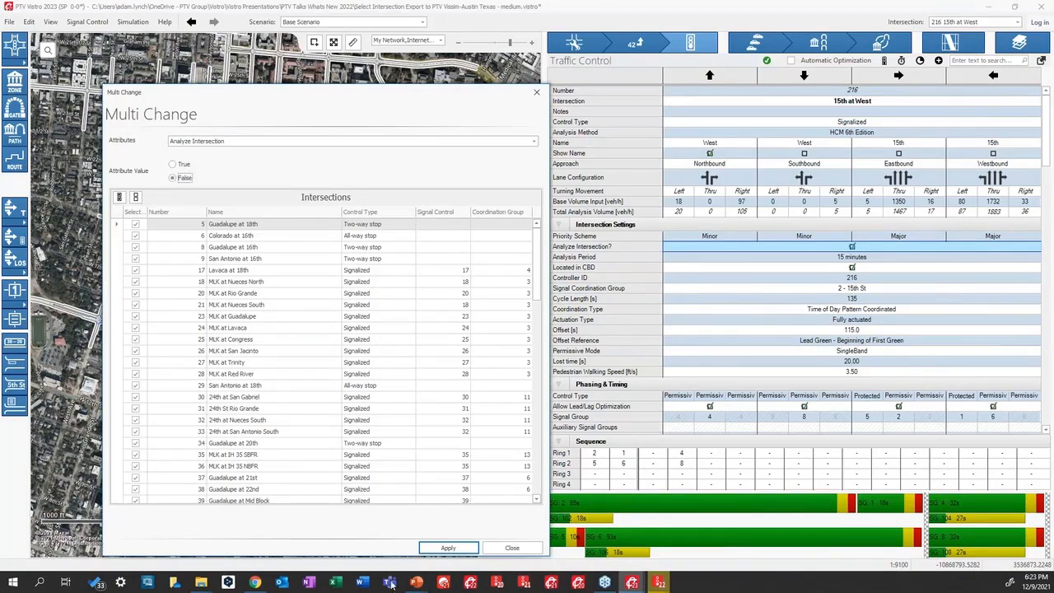
{"action": "left_click", "coordinate": [441, 549]}
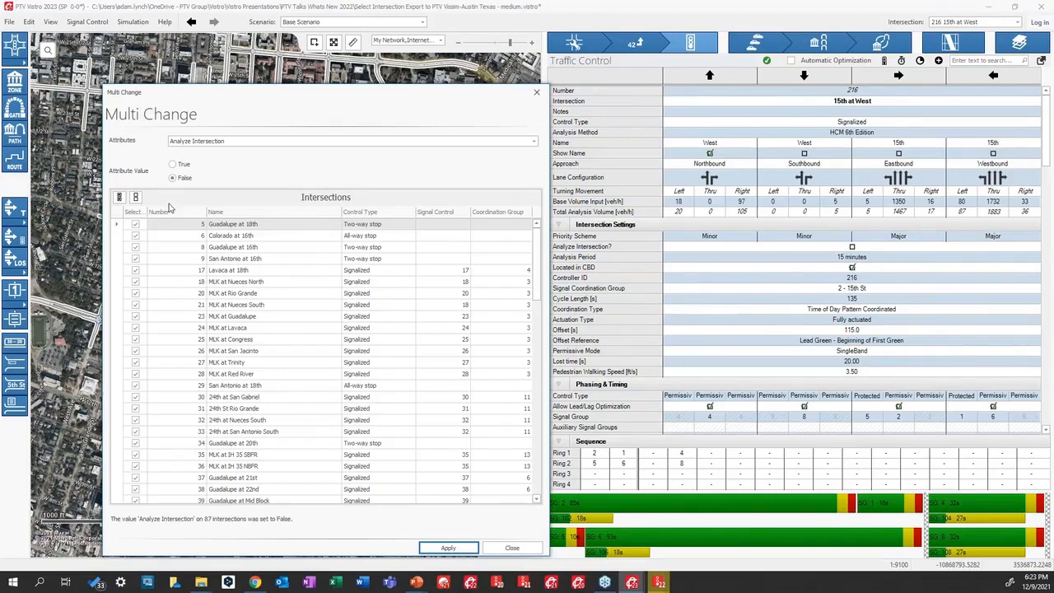
Apply Analyze Intersection as True to all intersections and revert it to False.
{"action": "left_click", "coordinate": [172, 164]}
{"action": "left_click", "coordinate": [447, 549]}
{"action": "left_click", "coordinate": [172, 178]}
{"action": "left_click", "coordinate": [466, 547]}
Search the intersection list's name filter for "15th" and enlarge the filter box to show all matching entries.
{"action": "scroll", "coordinate": [280, 300], "scroll_direction": "down", "scroll_amount": 10}
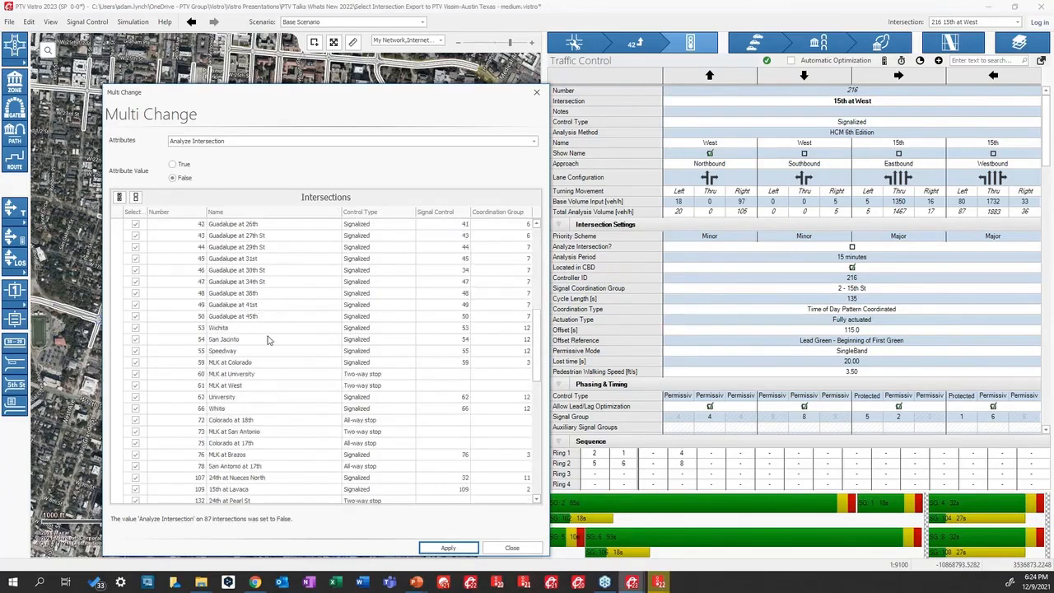
{"action": "scroll", "coordinate": [232, 467], "scroll_direction": "down", "scroll_amount": 4}
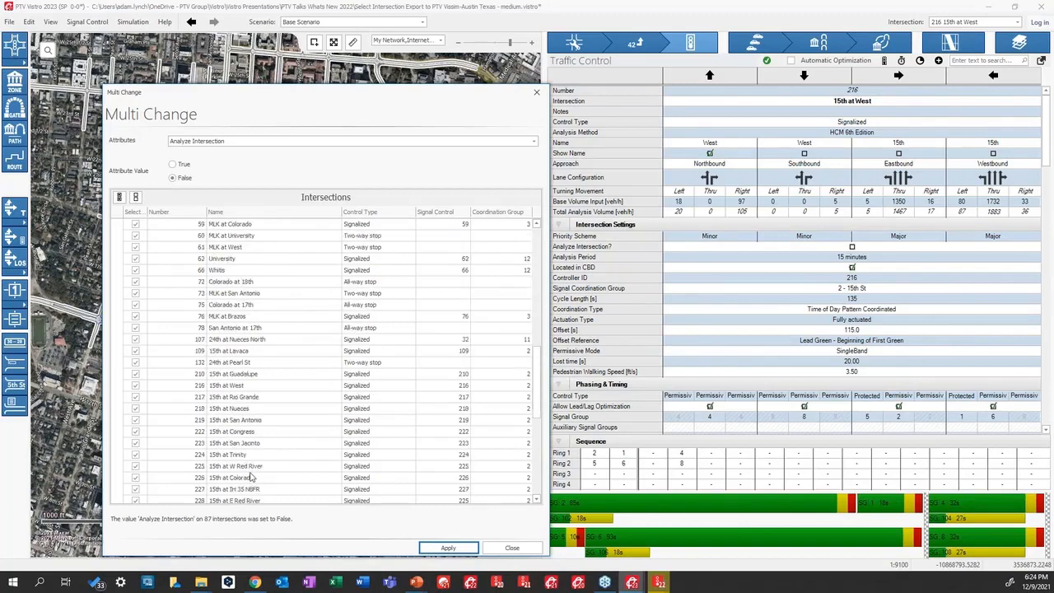
{"action": "scroll", "coordinate": [222, 443], "scroll_direction": "up", "scroll_amount": 7}
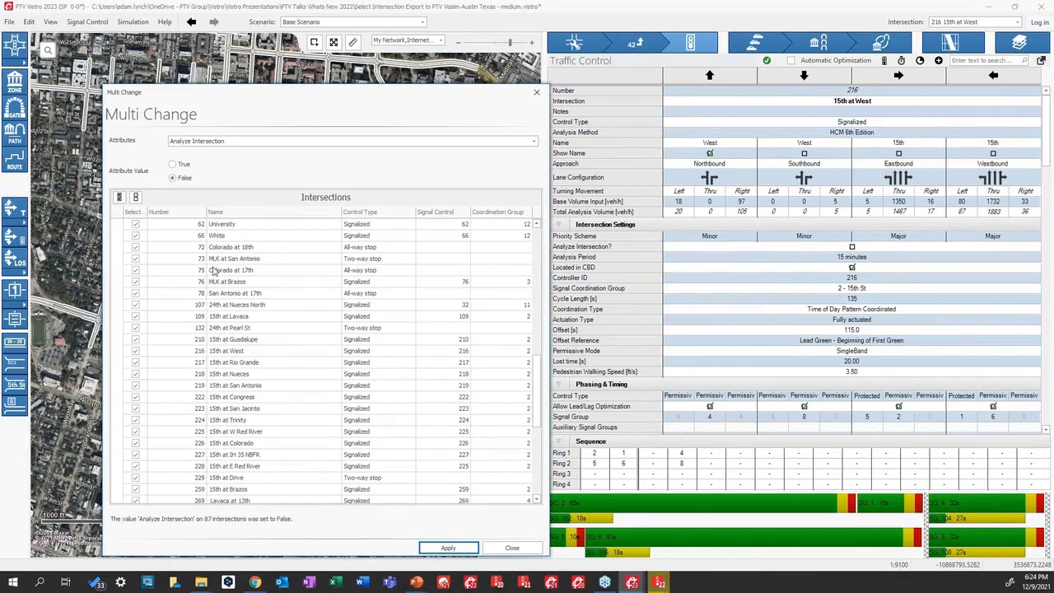
{"action": "scroll", "coordinate": [219, 322], "scroll_direction": "up", "scroll_amount": 9}
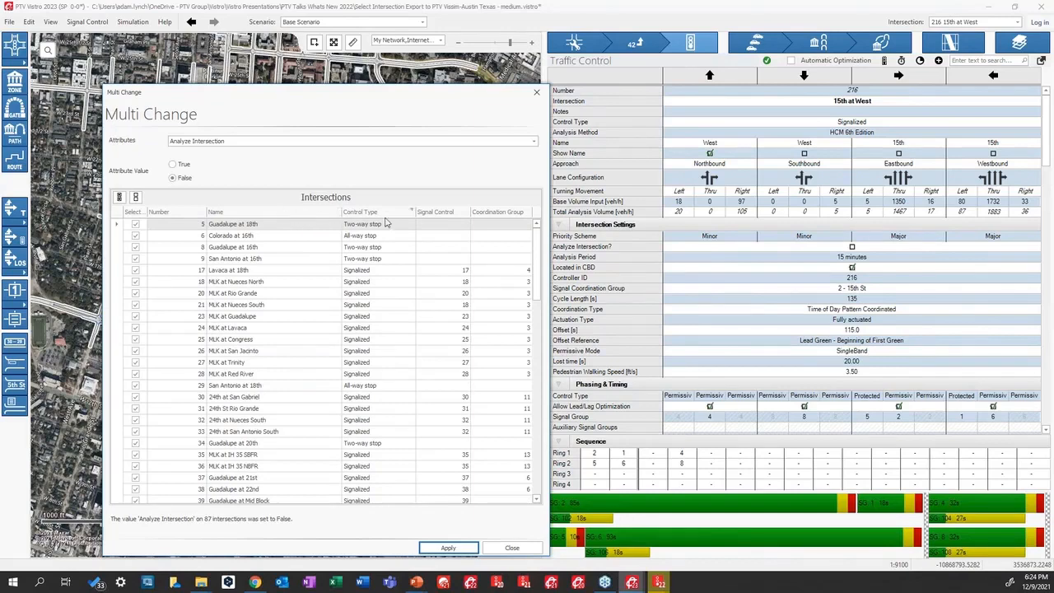
{"action": "left_click", "coordinate": [338, 213]}
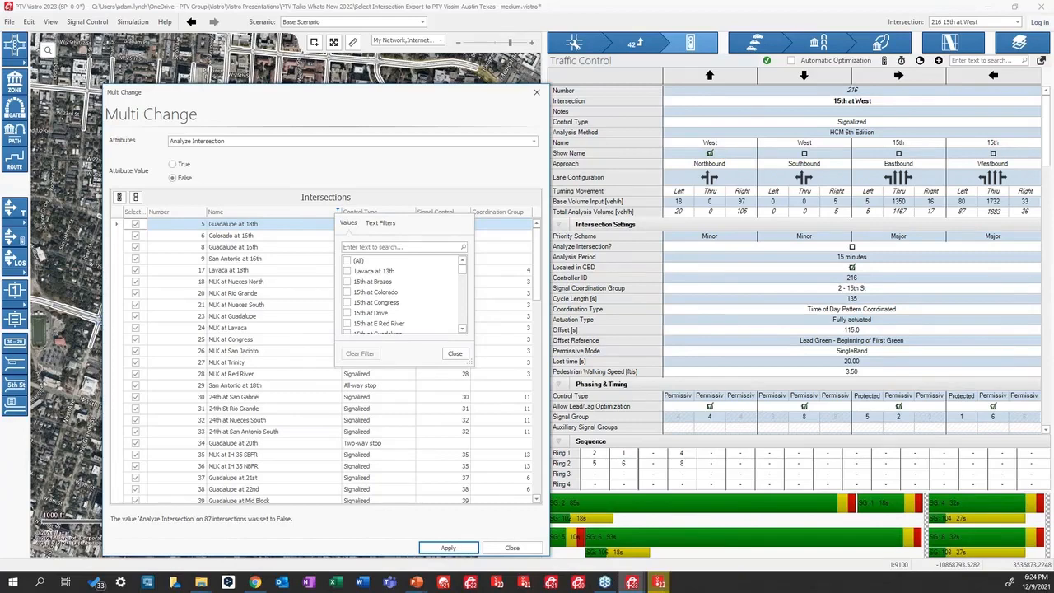
{"action": "left_click", "coordinate": [352, 245]}
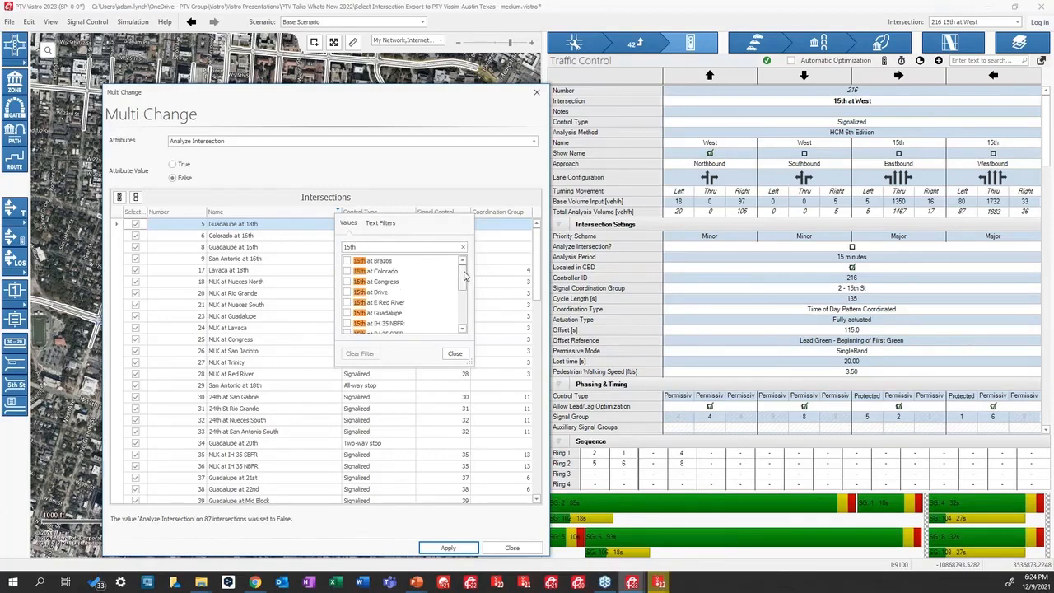
{"action": "left_click_drag", "start_coordinate": [463, 277], "coordinate": [462, 327]}
{"action": "scroll", "coordinate": [461, 327], "scroll_direction": "up", "scroll_amount": 5}
{"action": "left_click_drag", "start_coordinate": [471, 363], "coordinate": [487, 458]}
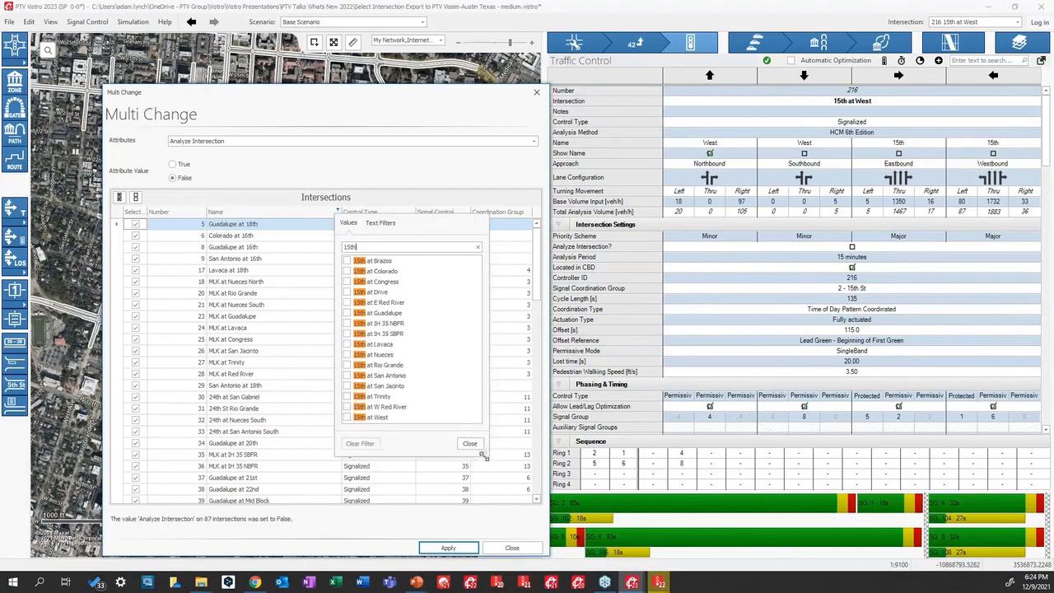
Filter the intersection list to all the 15th intersections, from Brazos to West.
{"action": "left_click", "coordinate": [388, 262]}
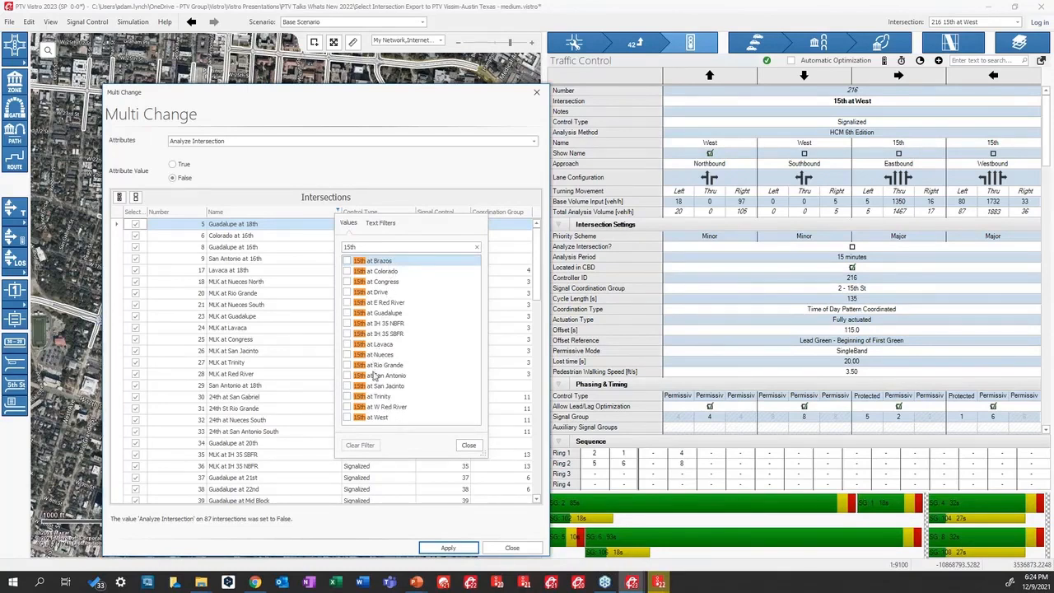
{"action": "left_click", "coordinate": [384, 419], "text": "shift"}
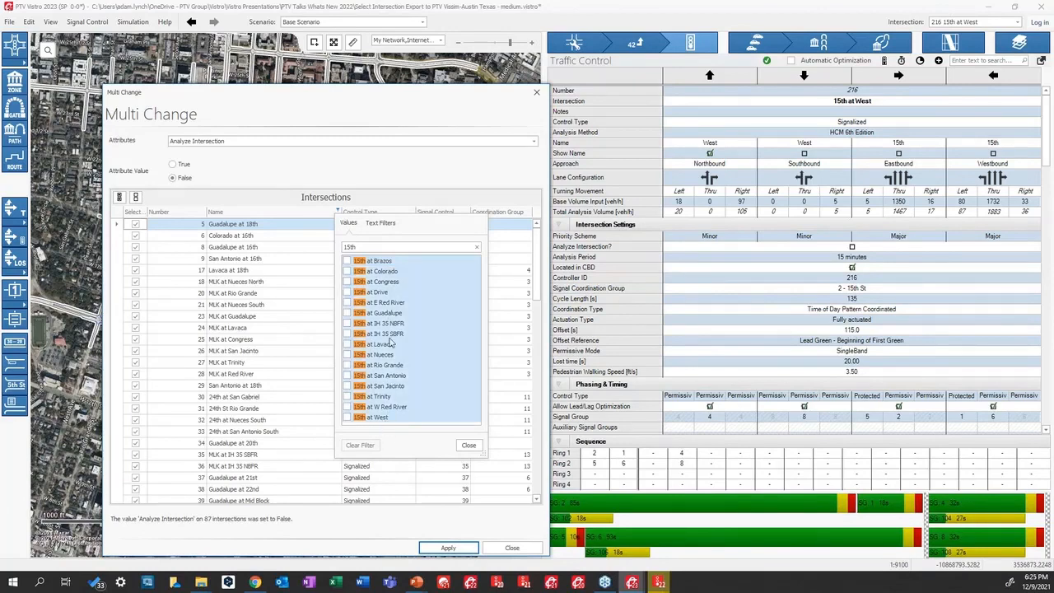
{"action": "left_click", "coordinate": [348, 335]}
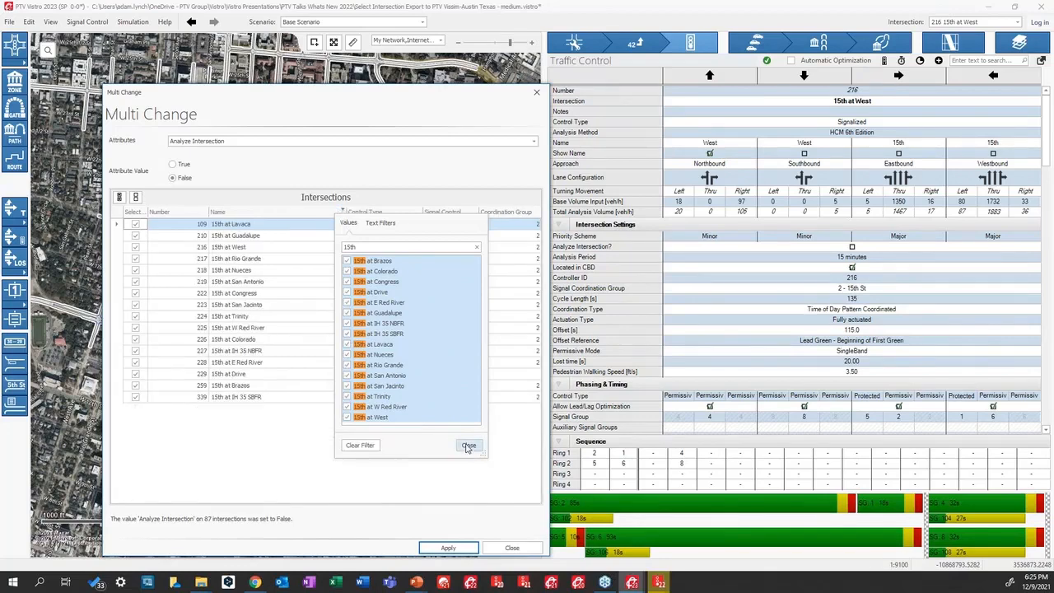
{"action": "left_click", "coordinate": [468, 445]}
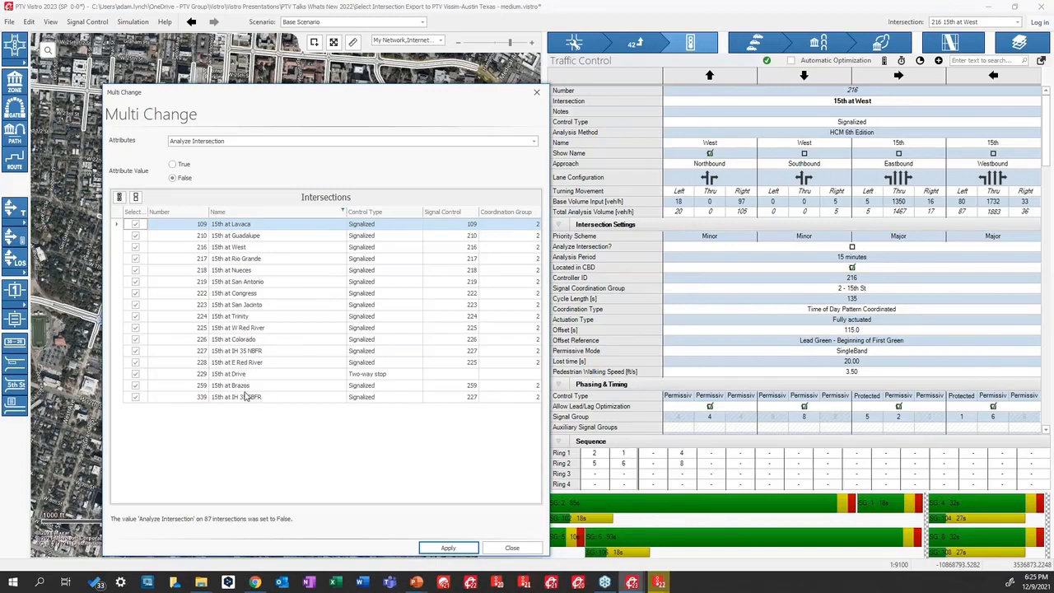
Select only the 15th at West intersection in the list and set its Analyze Intersection attribute to True.
{"action": "left_click", "coordinate": [137, 198]}
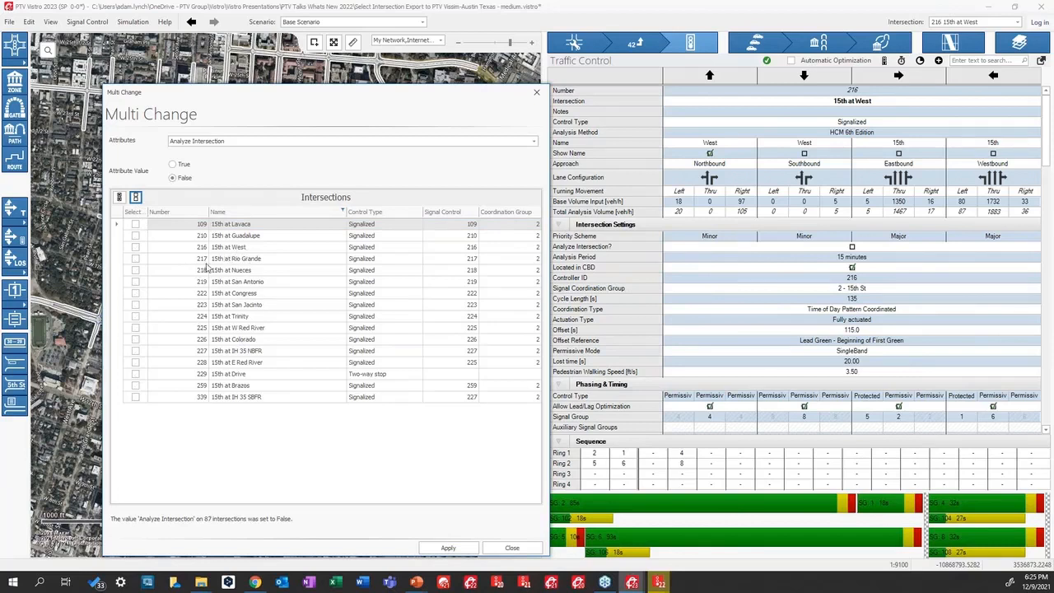
{"action": "left_click", "coordinate": [136, 248]}
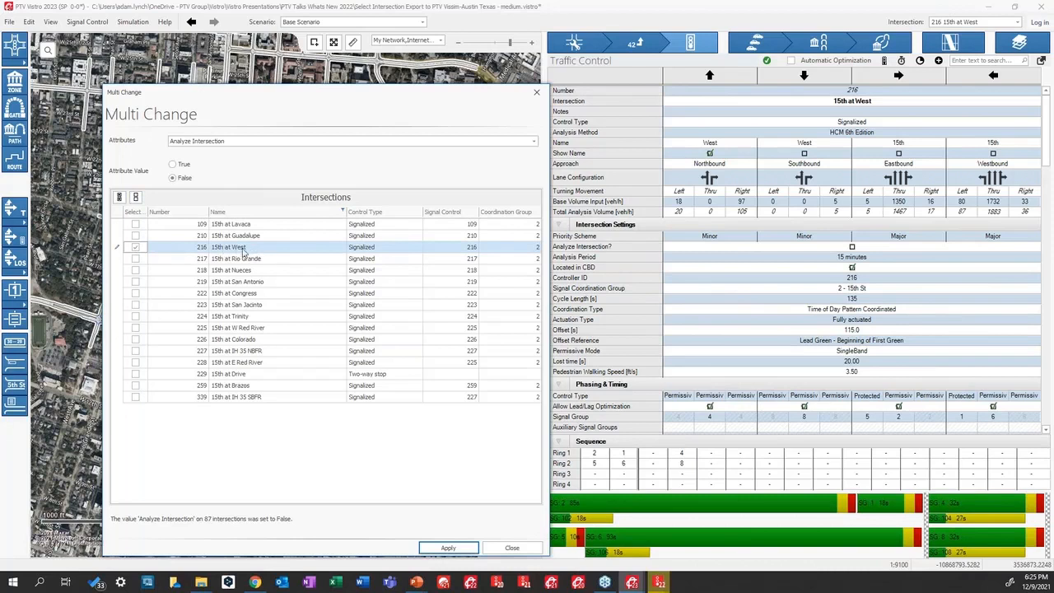
{"action": "left_click", "coordinate": [175, 165]}
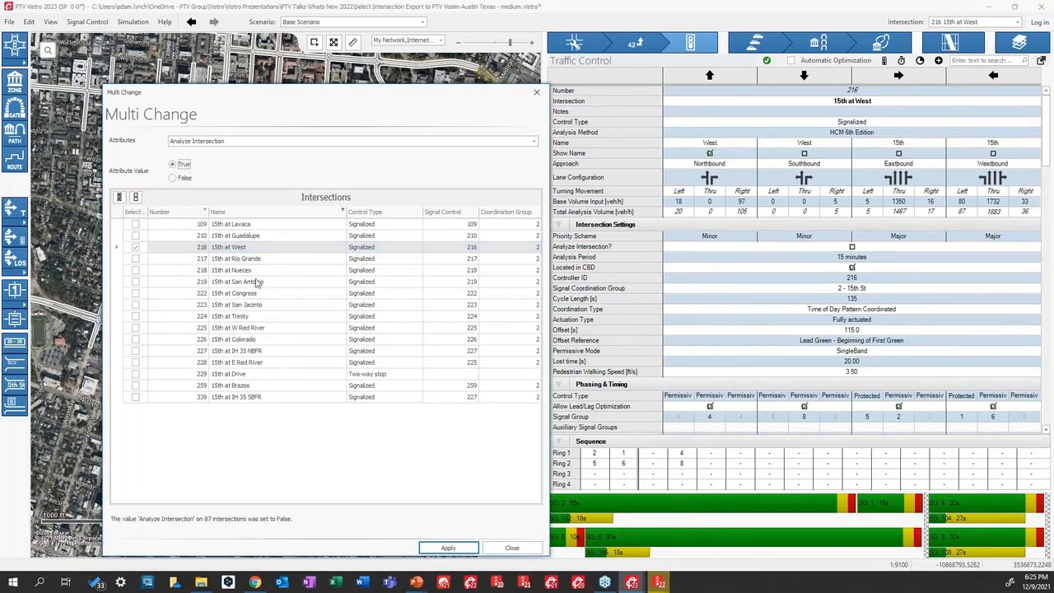
{"action": "left_click", "coordinate": [453, 548]}
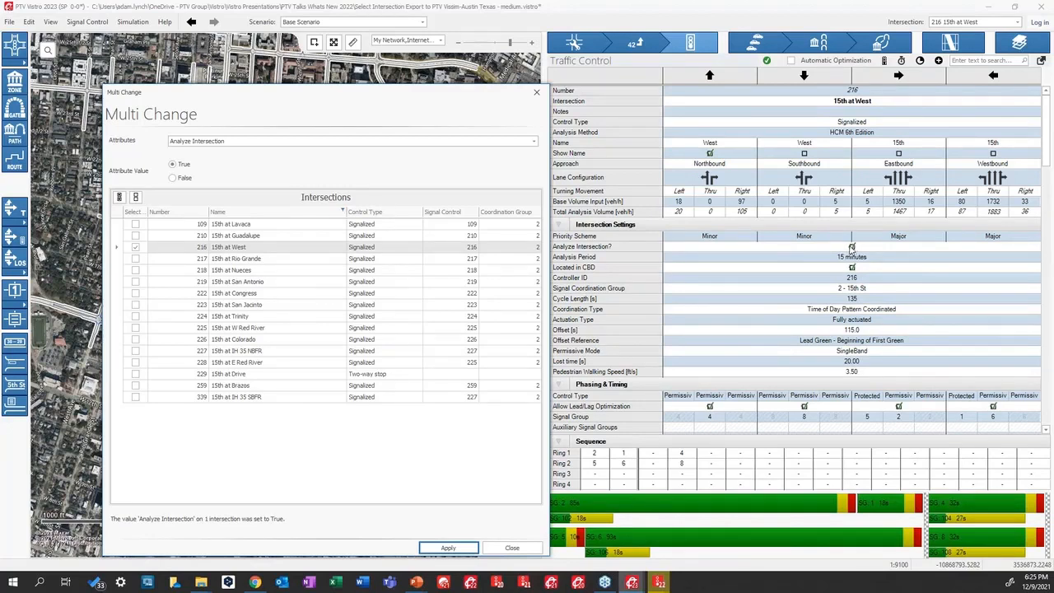
{"action": "left_click", "coordinate": [532, 548]}
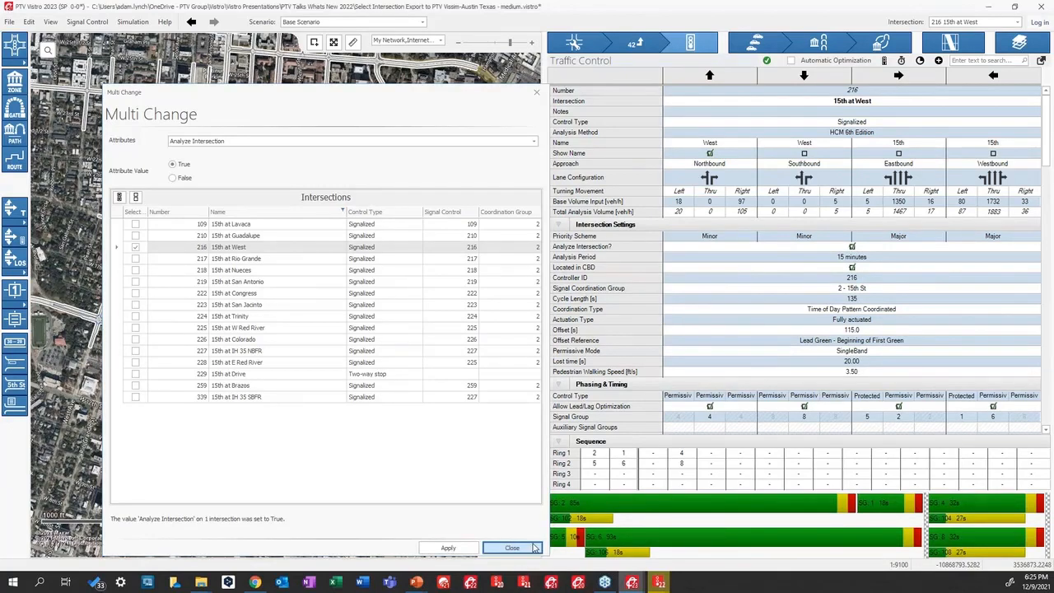
Compare the Analyze Intersection settings of 15th at West and 15th at Rio Grande from the map.
{"action": "scroll", "coordinate": [76, 319], "scroll_direction": "up", "scroll_amount": 8}
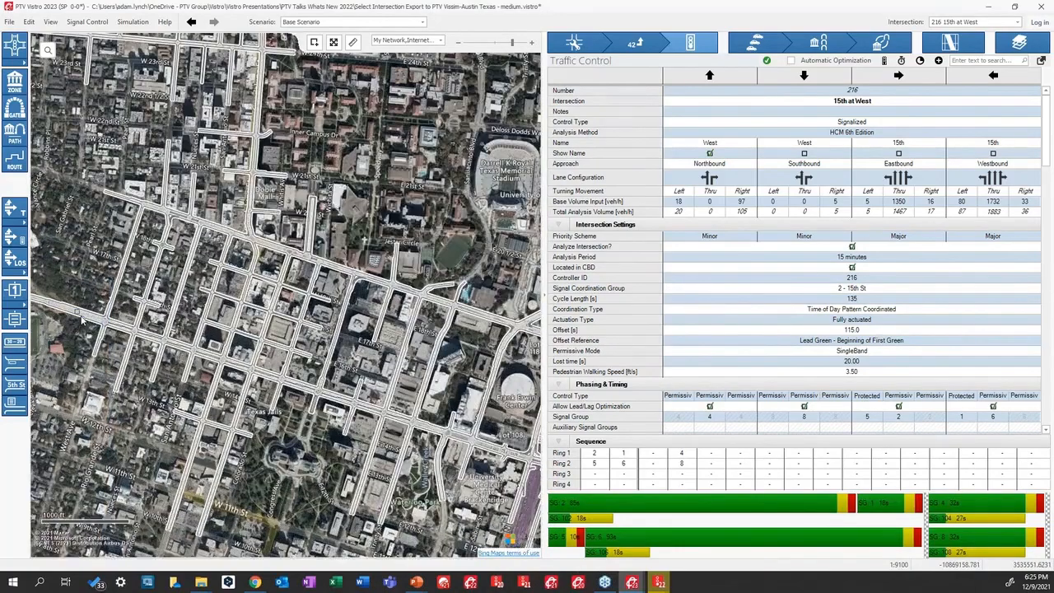
{"action": "scroll", "coordinate": [93, 344], "scroll_direction": "up", "scroll_amount": 6}
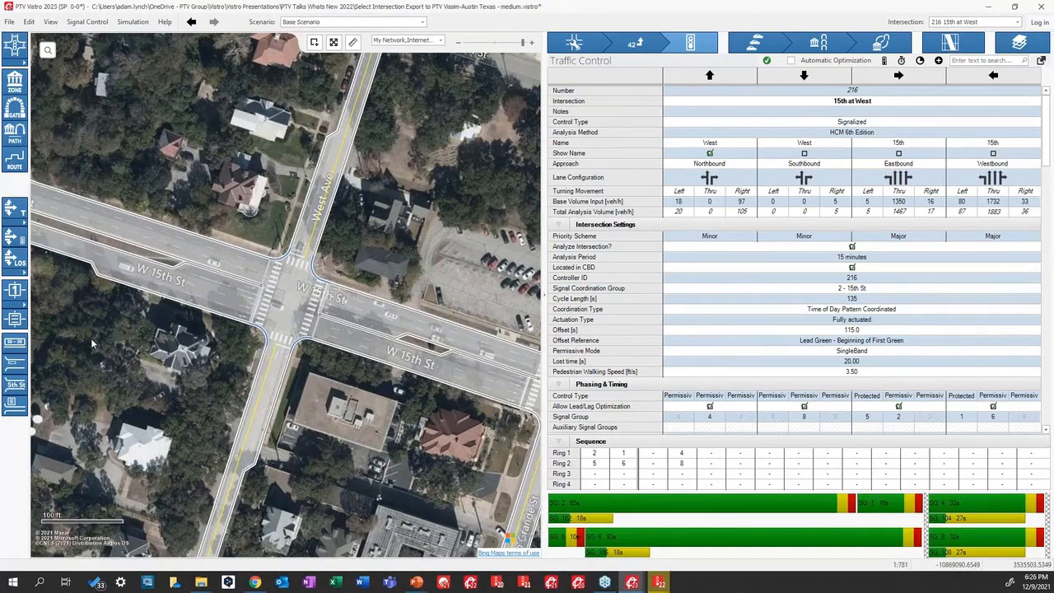
{"action": "left_click_drag", "start_coordinate": [270, 411], "coordinate": [169, 358]}
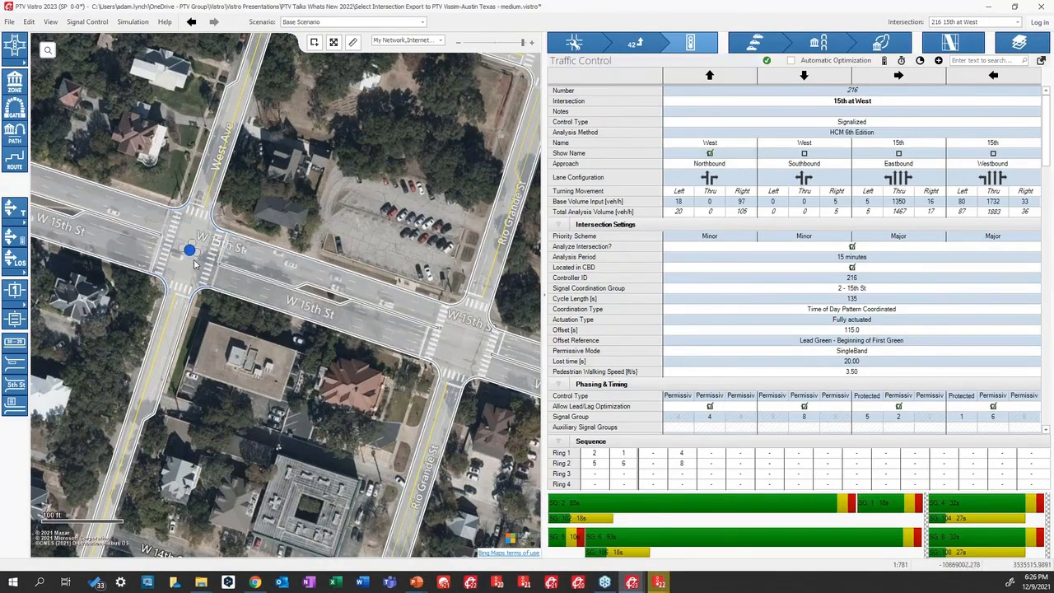
{"action": "left_click", "coordinate": [466, 345]}
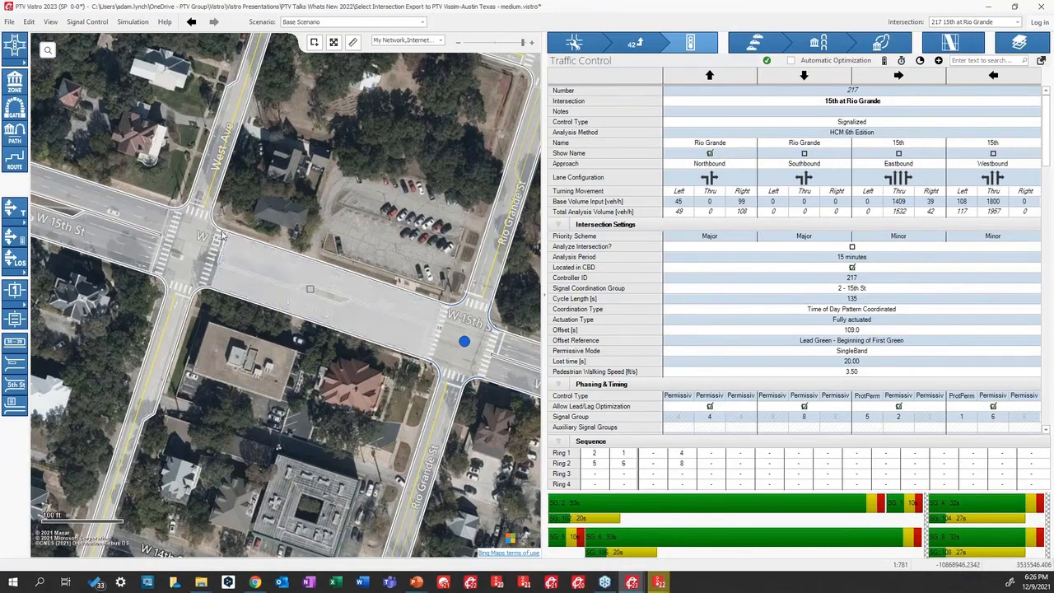
{"action": "left_click", "coordinate": [191, 251]}
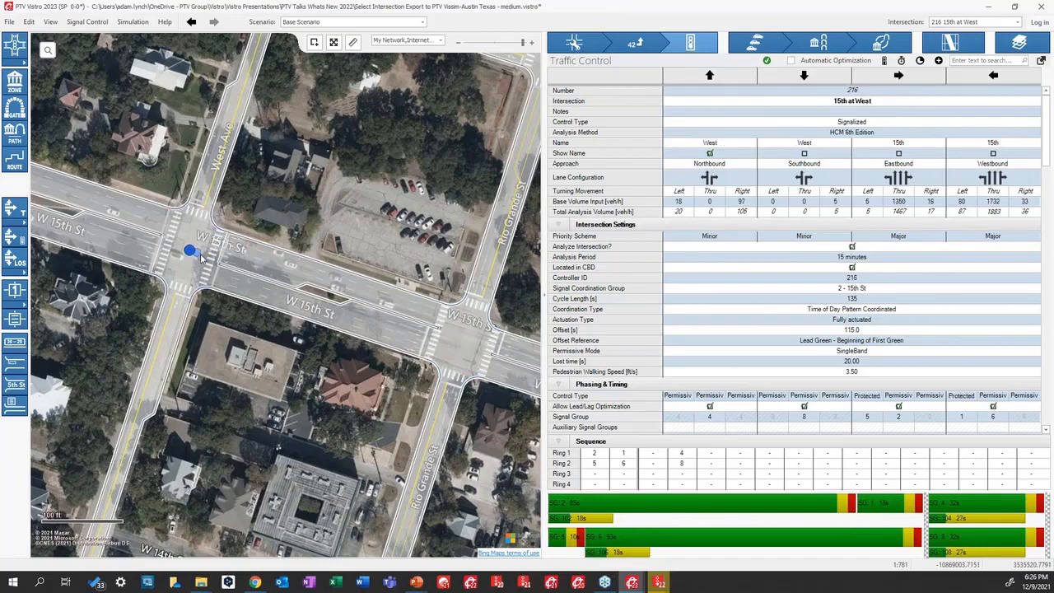
Start exporting the network in Vissim (ANM) format.
{"action": "left_click", "coordinate": [10, 24]}
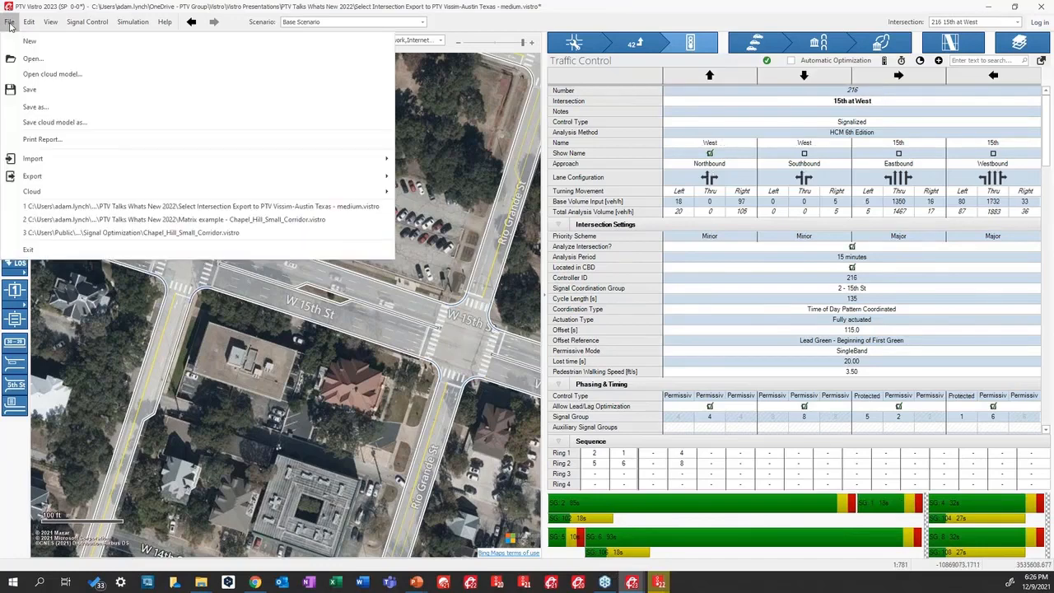
{"action": "left_click", "coordinate": [10, 24]}
{"action": "left_click", "coordinate": [10, 24]}
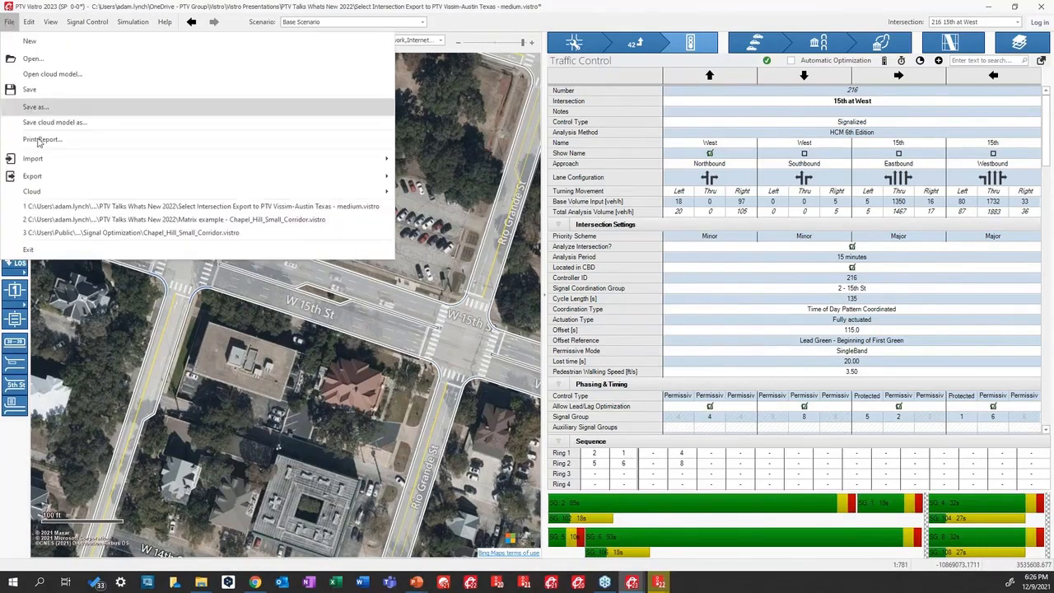
{"action": "mouse_move", "coordinate": [66, 179]}
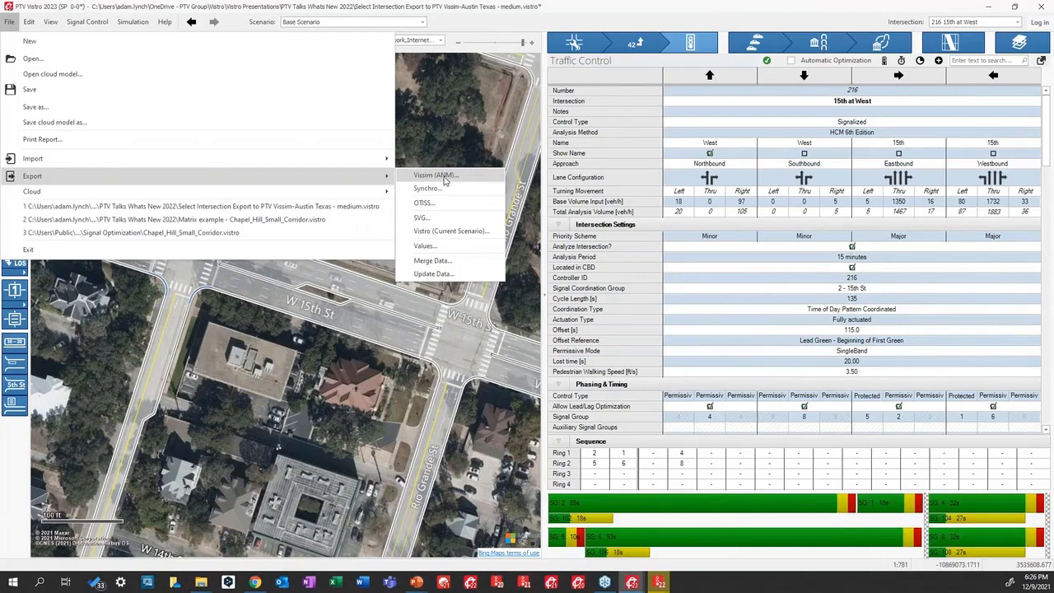
{"action": "left_click", "coordinate": [445, 143]}
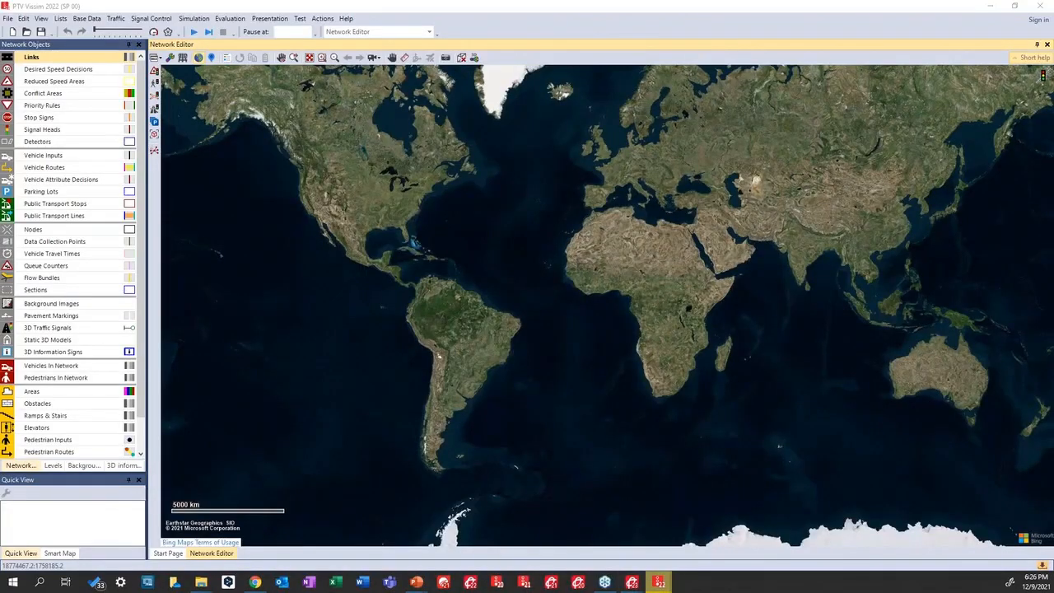
Switch to the Selected Area folder in File Explorer and move its window clear of the Vissim network view.
{"action": "key", "text": "alt+Tab"}
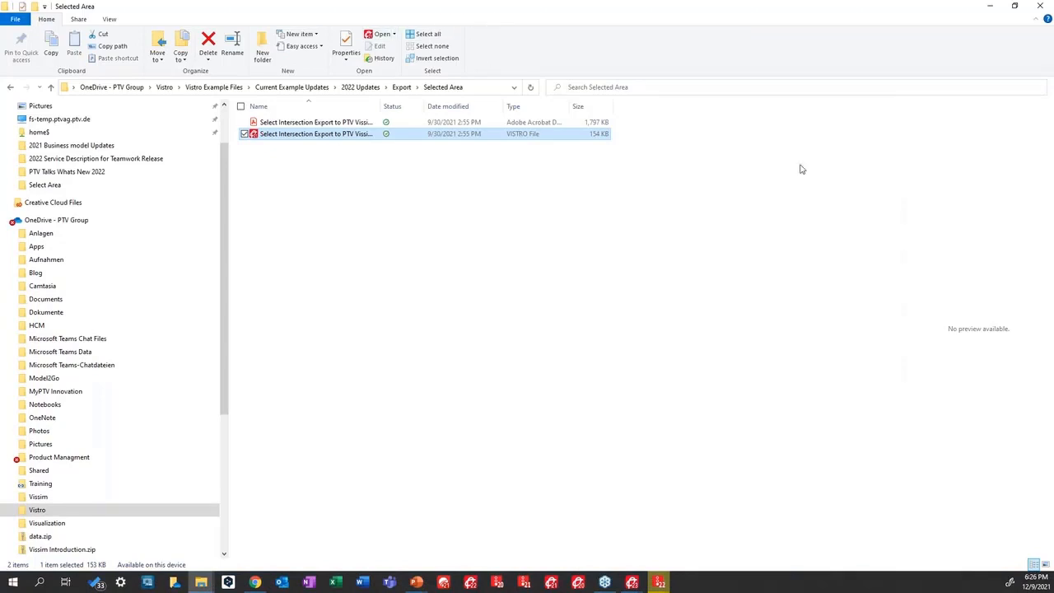
{"action": "left_click_drag", "start_coordinate": [725, 12], "coordinate": [2, 346]}
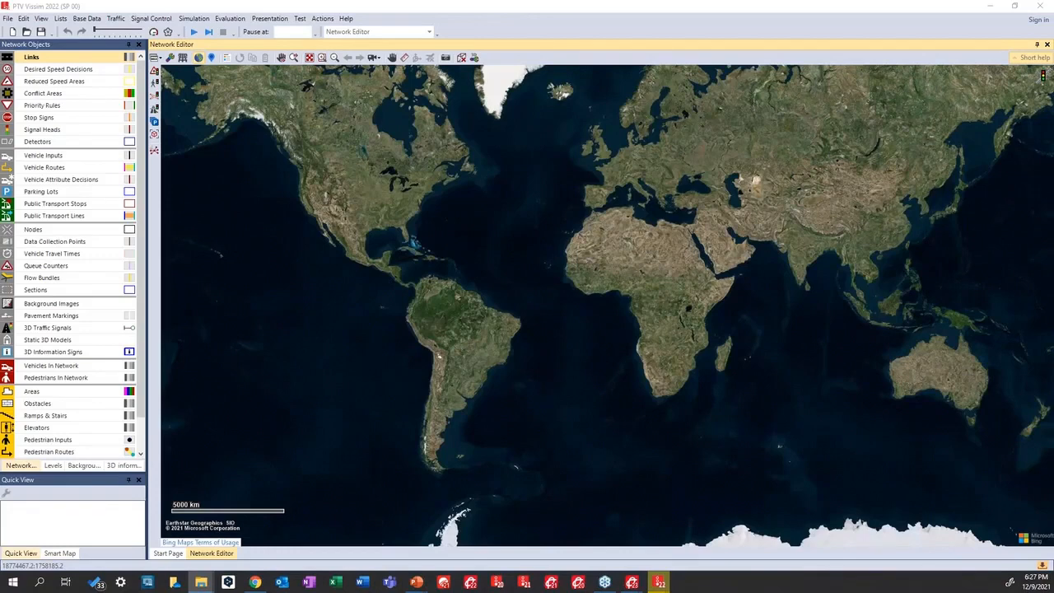
Bring up the Select Area folder in File Explorer and import One Intersections.anm into the Vissim network, ignoring the import warnings.
{"action": "left_click_drag", "start_coordinate": [0, 169], "coordinate": [313, 67]}
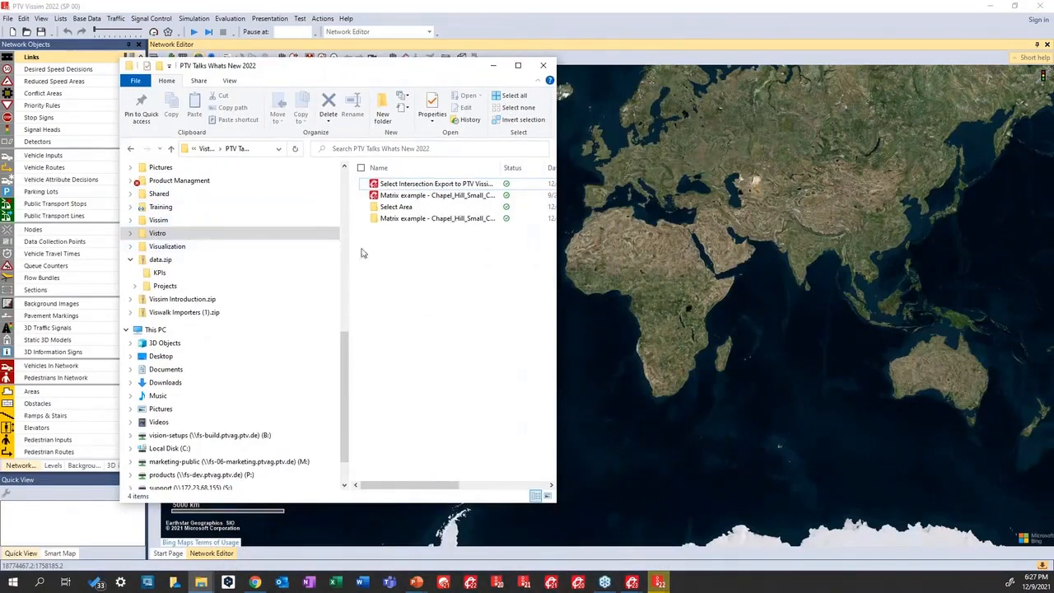
{"action": "double_click", "coordinate": [401, 207]}
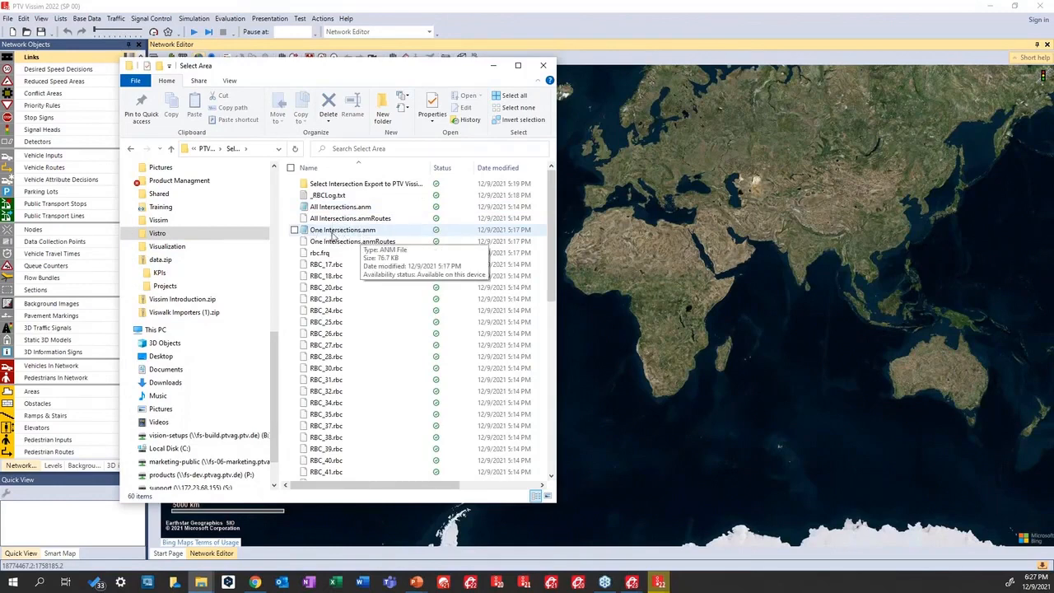
{"action": "left_click", "coordinate": [322, 233]}
{"action": "left_click_drag", "start_coordinate": [321, 233], "coordinate": [645, 236]}
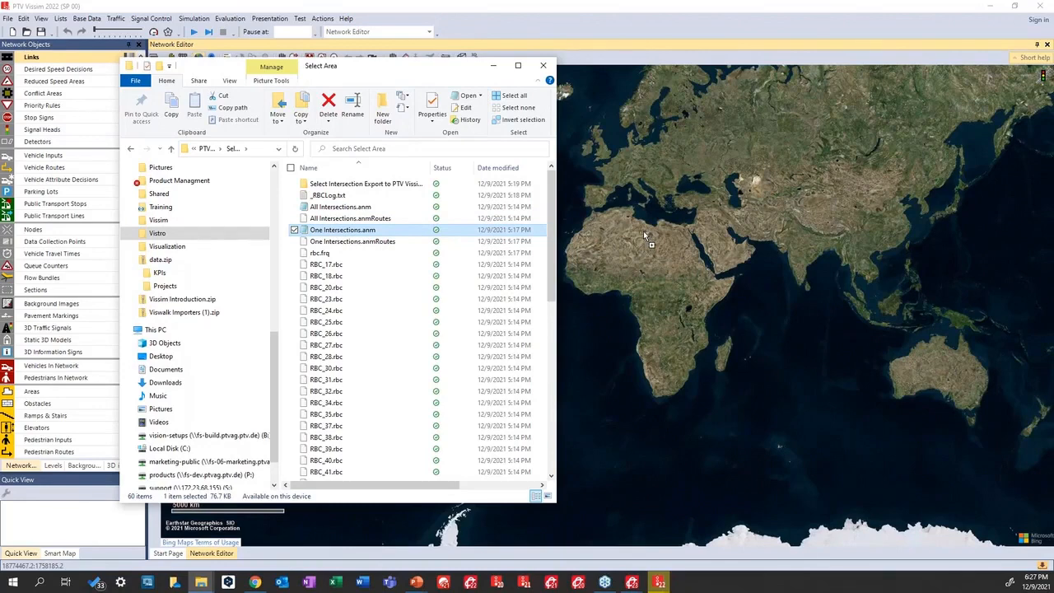
{"action": "left_click_drag", "start_coordinate": [645, 236], "coordinate": [455, 153]}
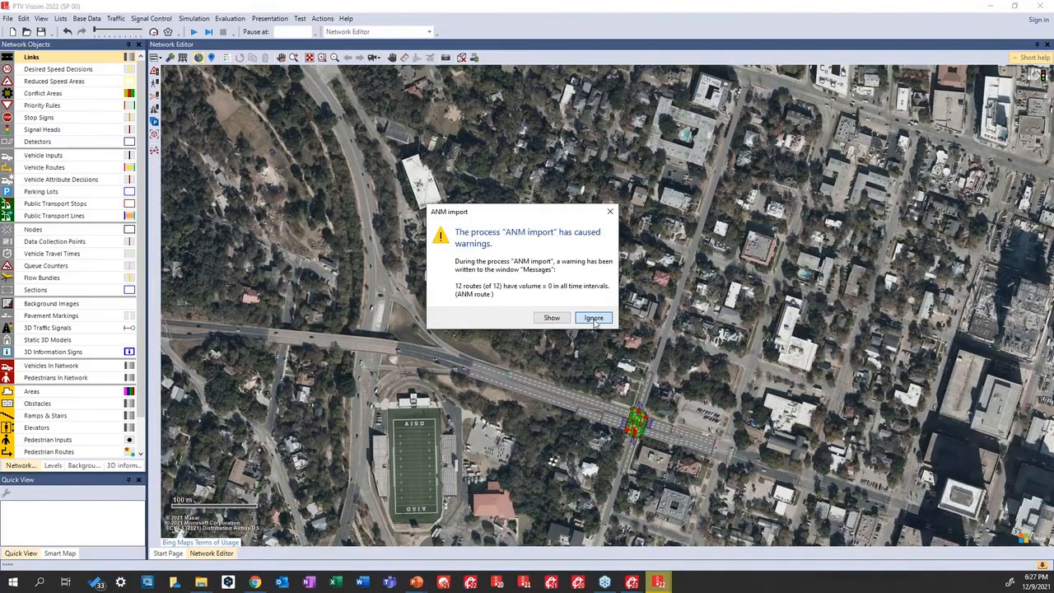
{"action": "left_click", "coordinate": [594, 318]}
Save the network over Select Intersection Export to PTV Vissim.inpx and run a short simulation of the imported intersection, ignoring its warnings.
{"action": "scroll", "coordinate": [635, 335], "scroll_direction": "up", "scroll_amount": 2}
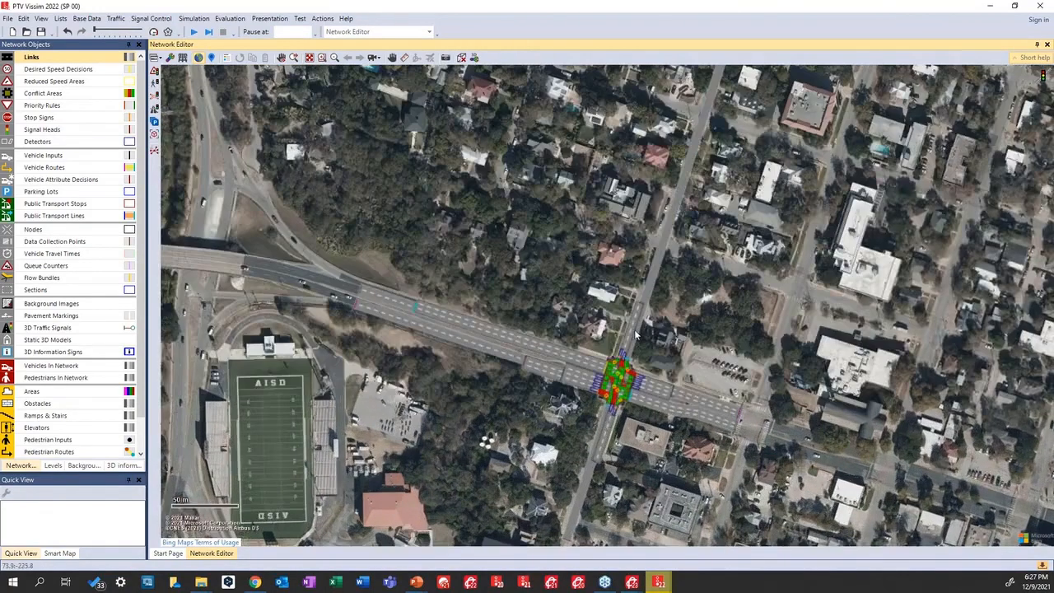
{"action": "scroll", "coordinate": [634, 334], "scroll_direction": "up", "scroll_amount": 1}
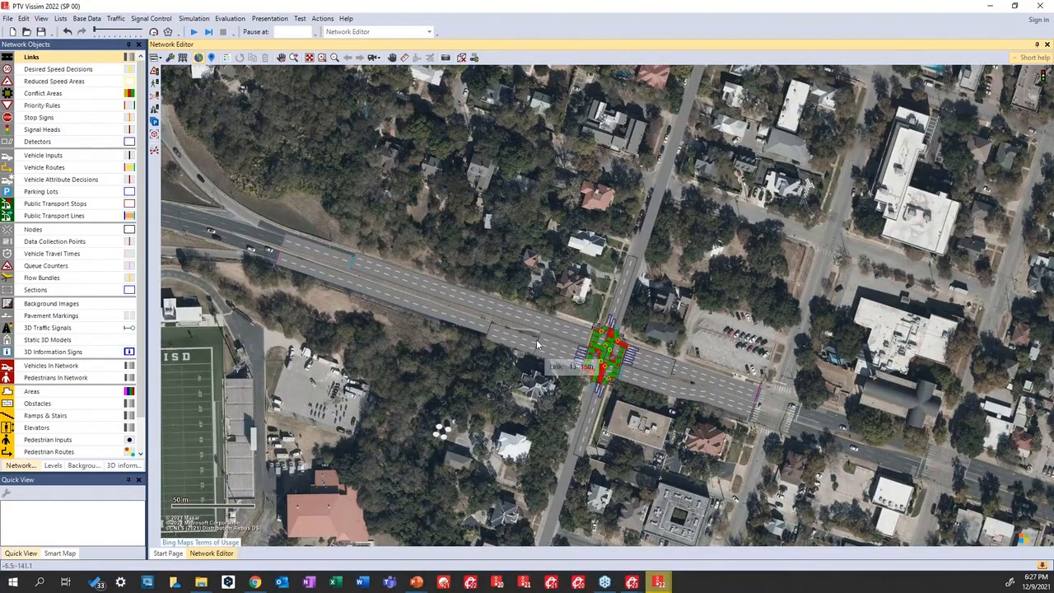
{"action": "left_click", "coordinate": [193, 31]}
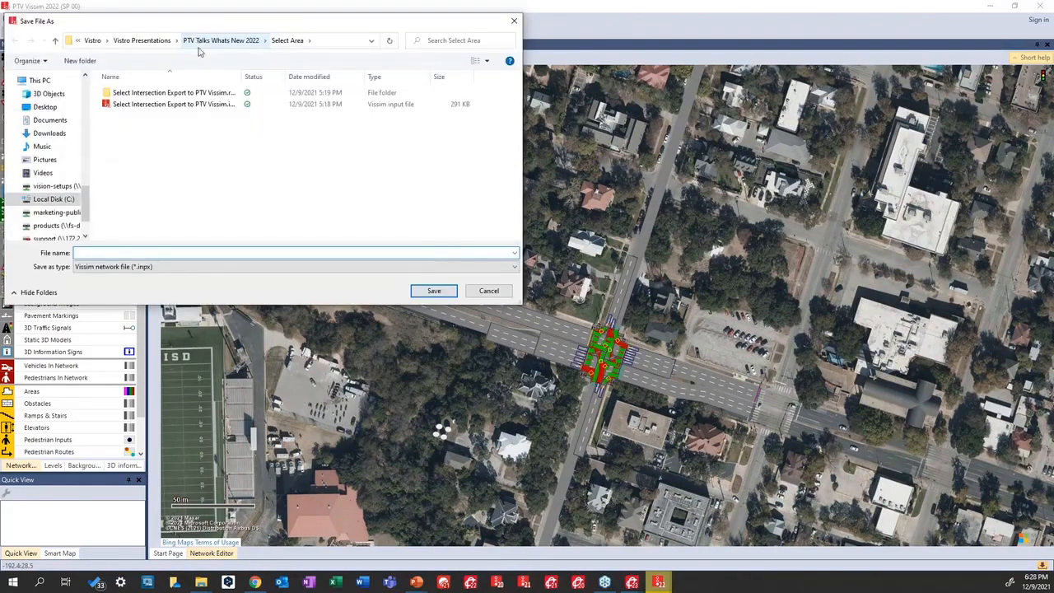
{"action": "left_click", "coordinate": [173, 104]}
{"action": "left_click", "coordinate": [434, 291]}
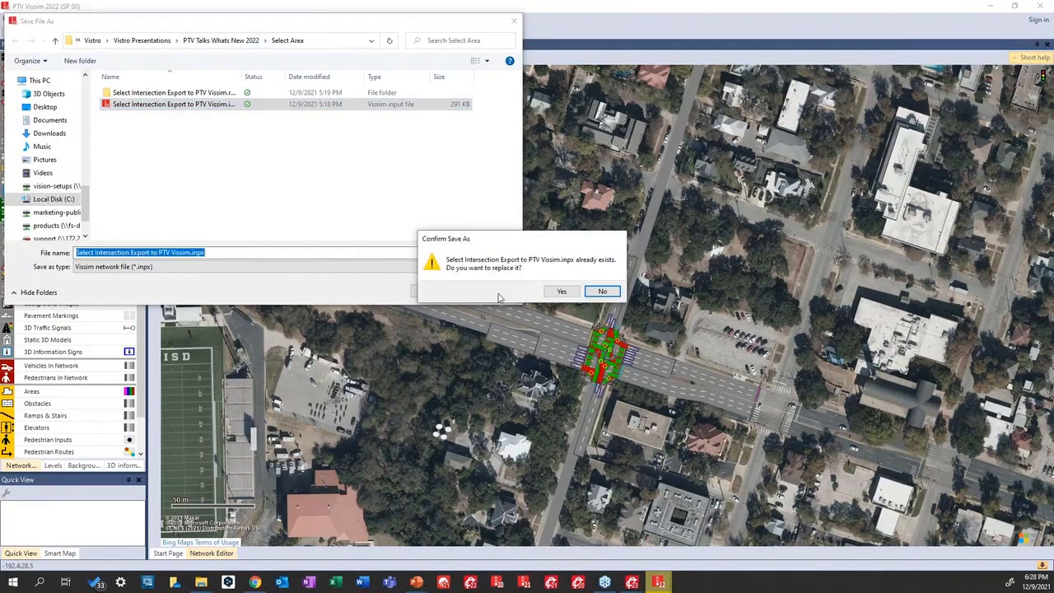
{"action": "left_click", "coordinate": [561, 292]}
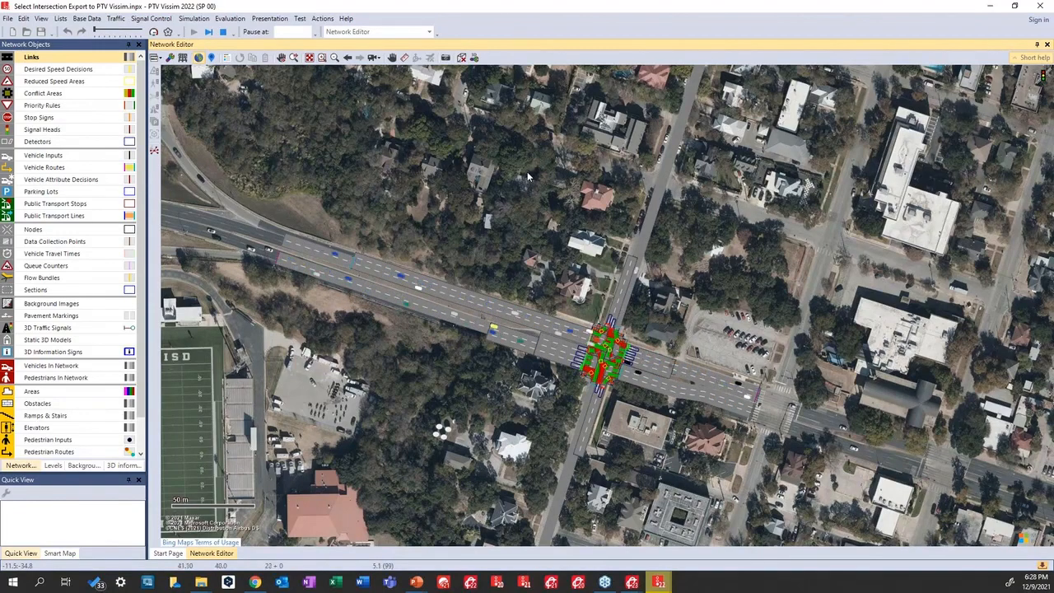
{"action": "left_click", "coordinate": [222, 31]}
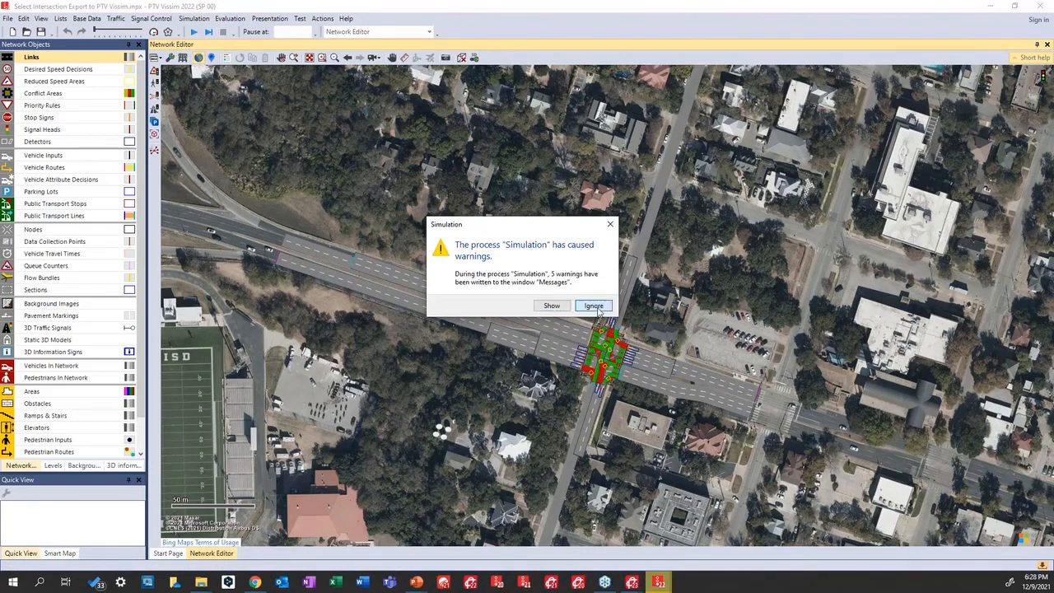
{"action": "left_click", "coordinate": [593, 306]}
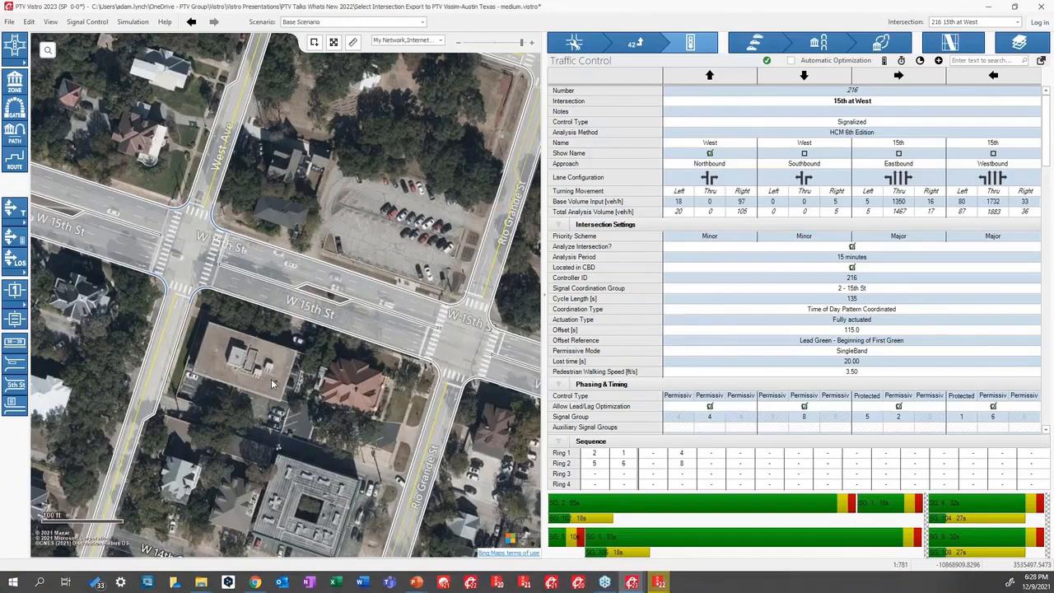
Switch to PTV Vistro, show the whole network on the map and search the map for Texas State Capital.
{"action": "scroll", "coordinate": [271, 379], "scroll_direction": "down", "scroll_amount": 3}
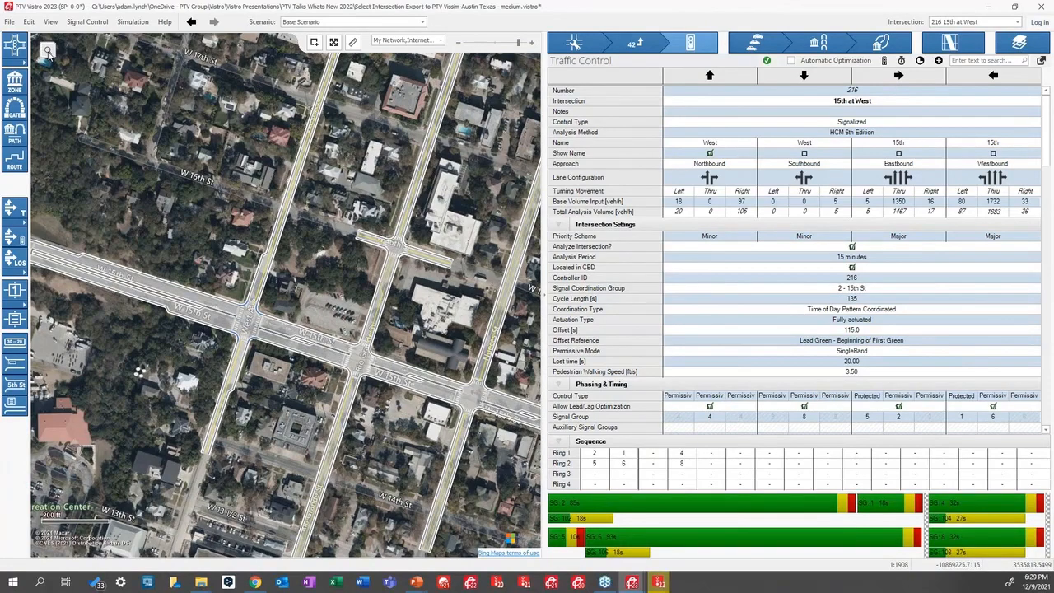
{"action": "left_click", "coordinate": [48, 51]}
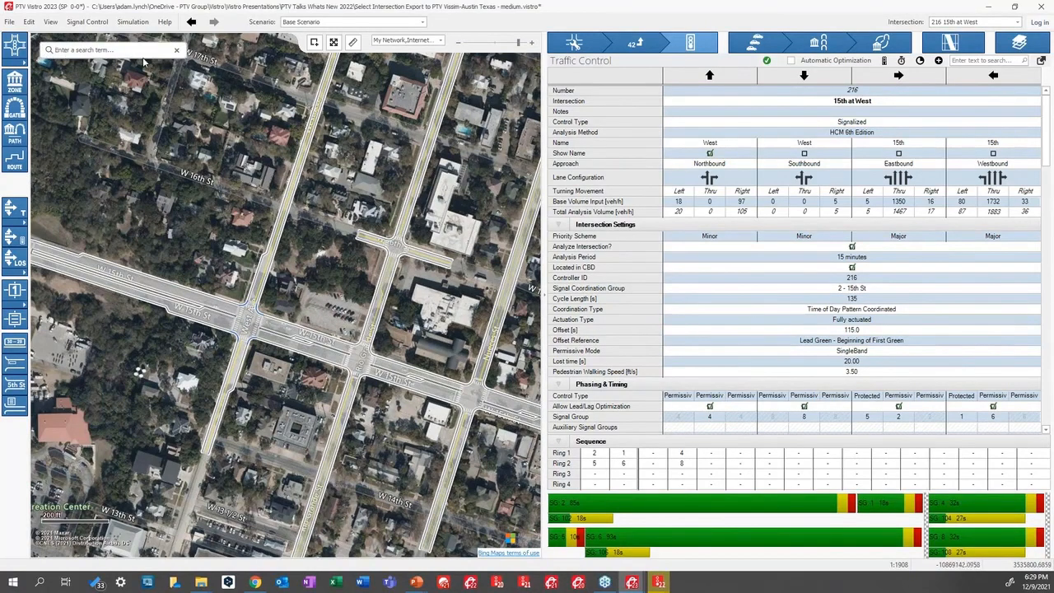
{"action": "left_click", "coordinate": [121, 257]}
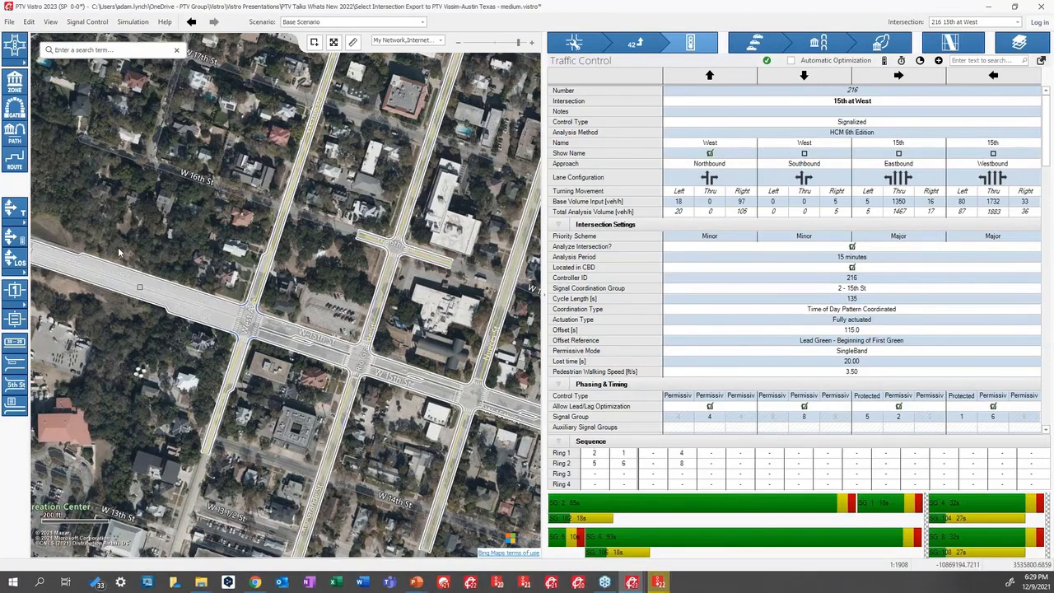
{"action": "left_click", "coordinate": [124, 231]}
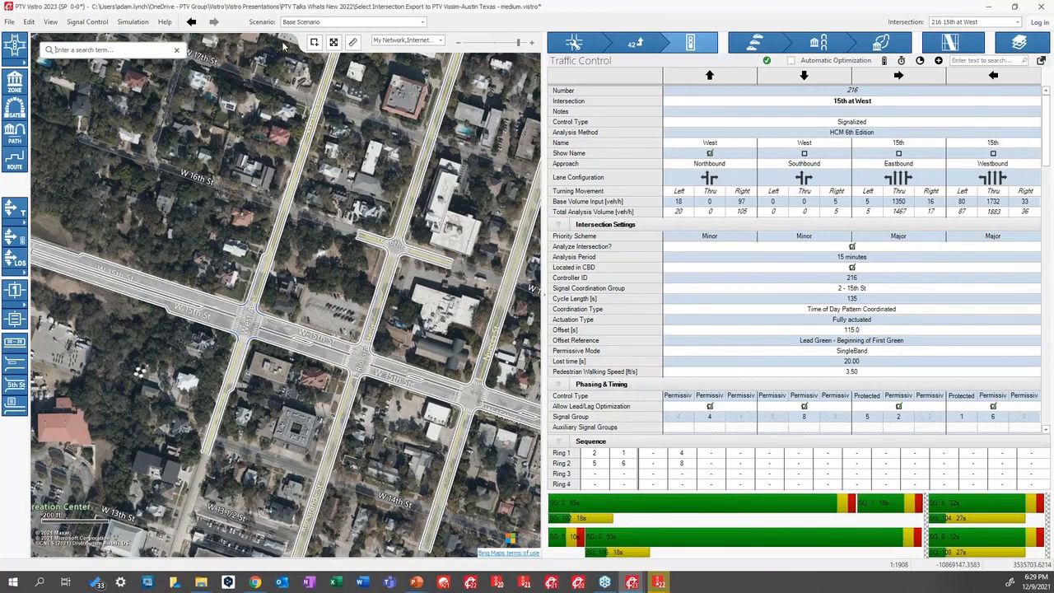
{"action": "left_click", "coordinate": [334, 43]}
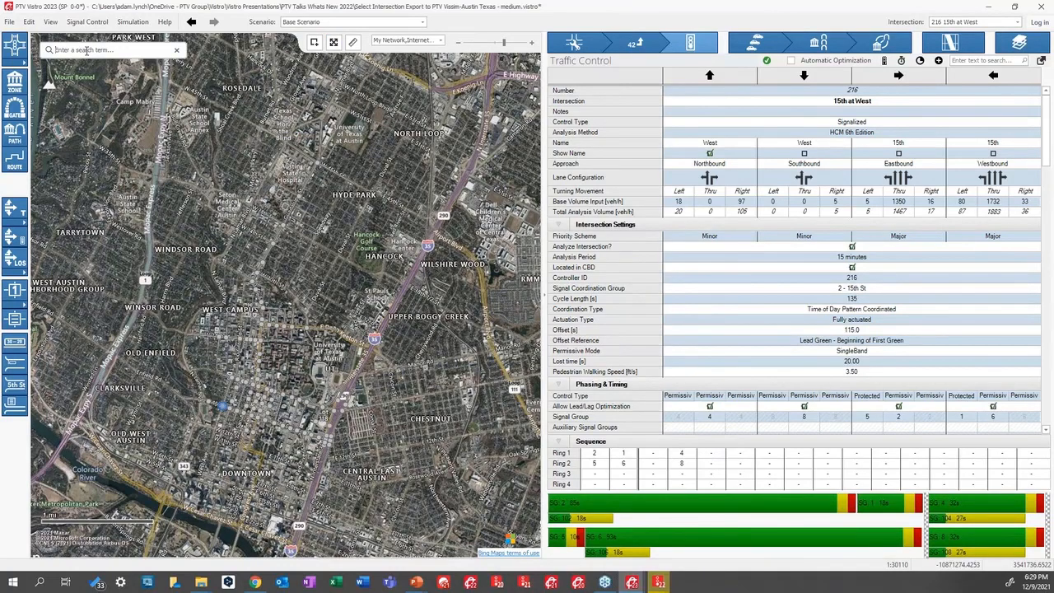
{"action": "left_click", "coordinate": [85, 51]}
{"action": "type", "text": "Texa"}
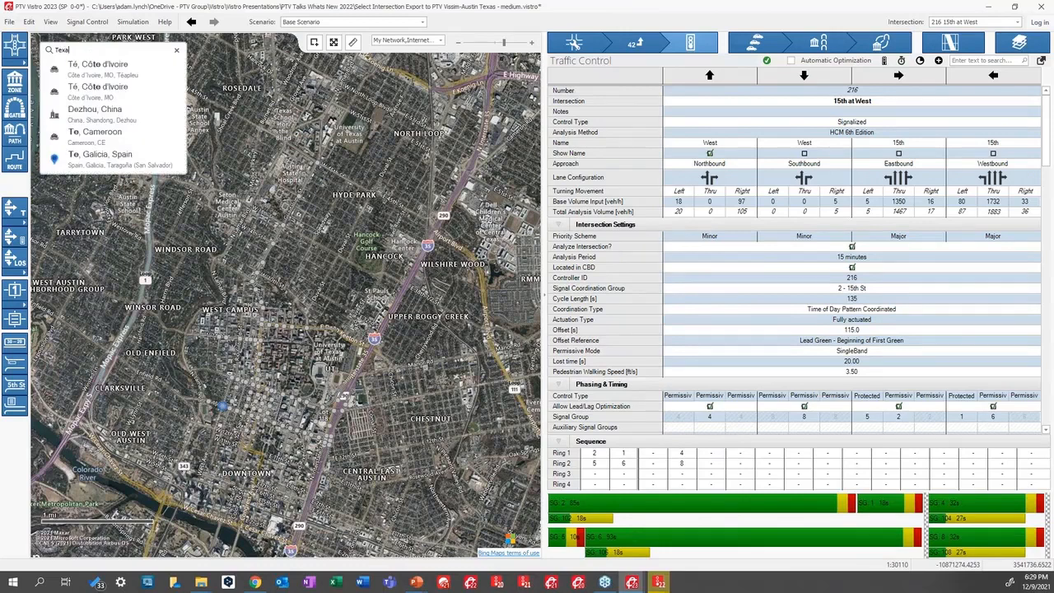
{"action": "type", "text": "s Sta"}
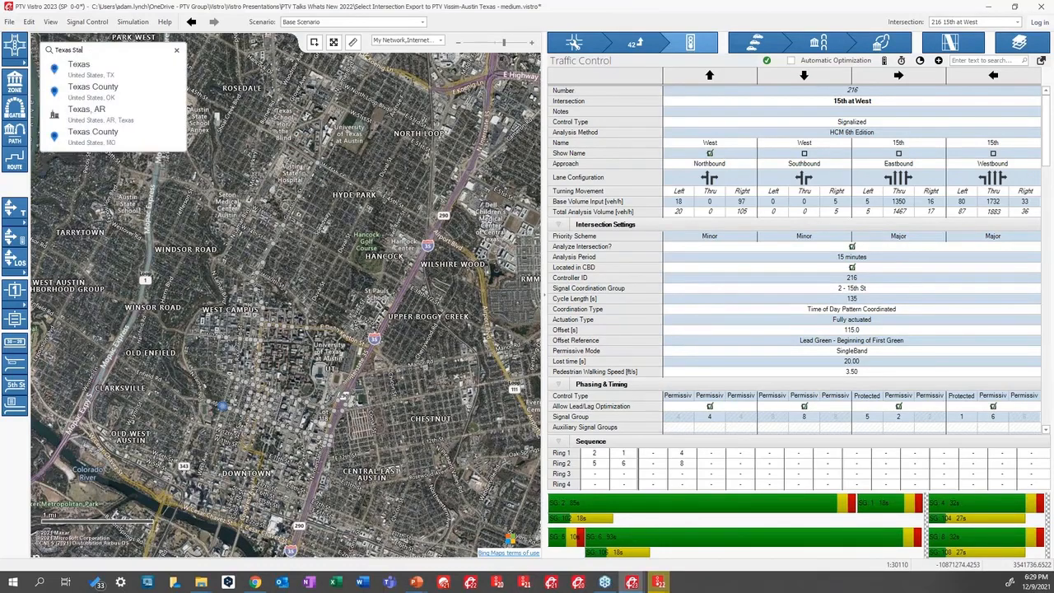
{"action": "type", "text": "te"}
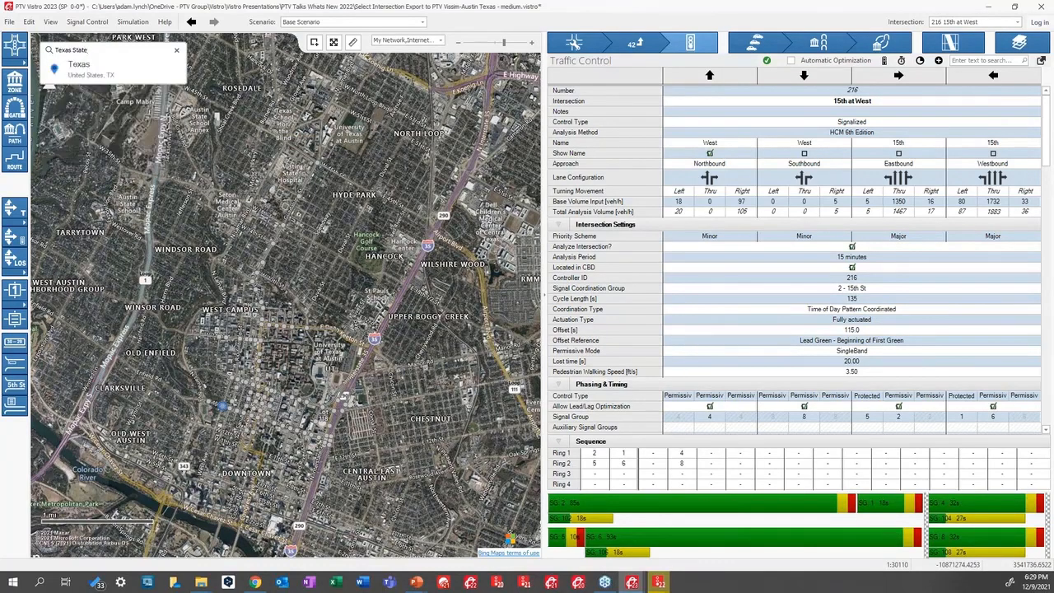
{"action": "type", "text": " Capital"}
{"action": "left_click", "coordinate": [95, 70]}
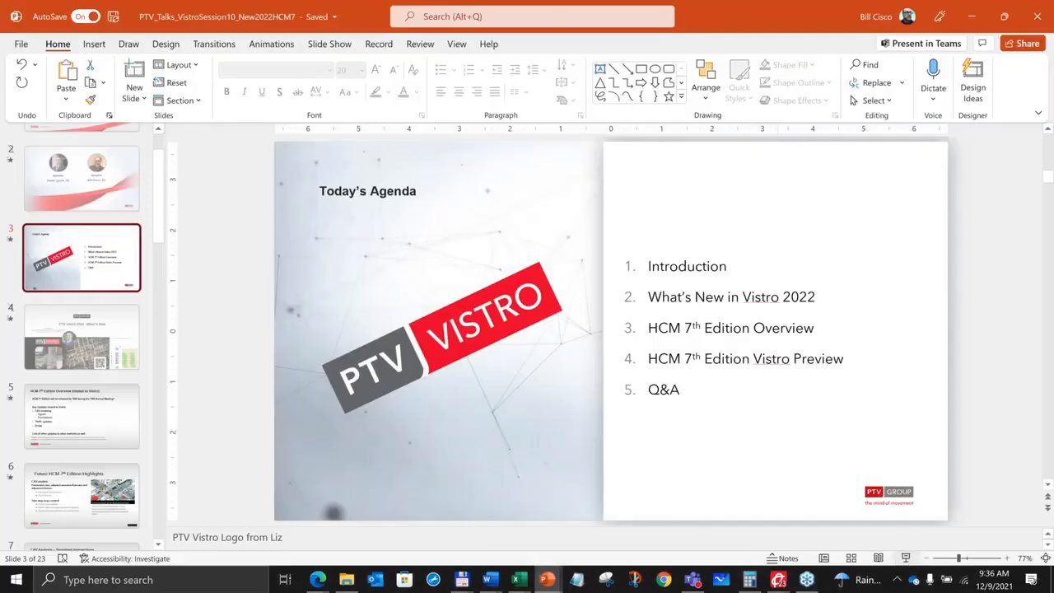
Switch to PowerPoint and start the slide show from the Today's Agenda slide.
{"action": "key", "text": "shift+F5"}
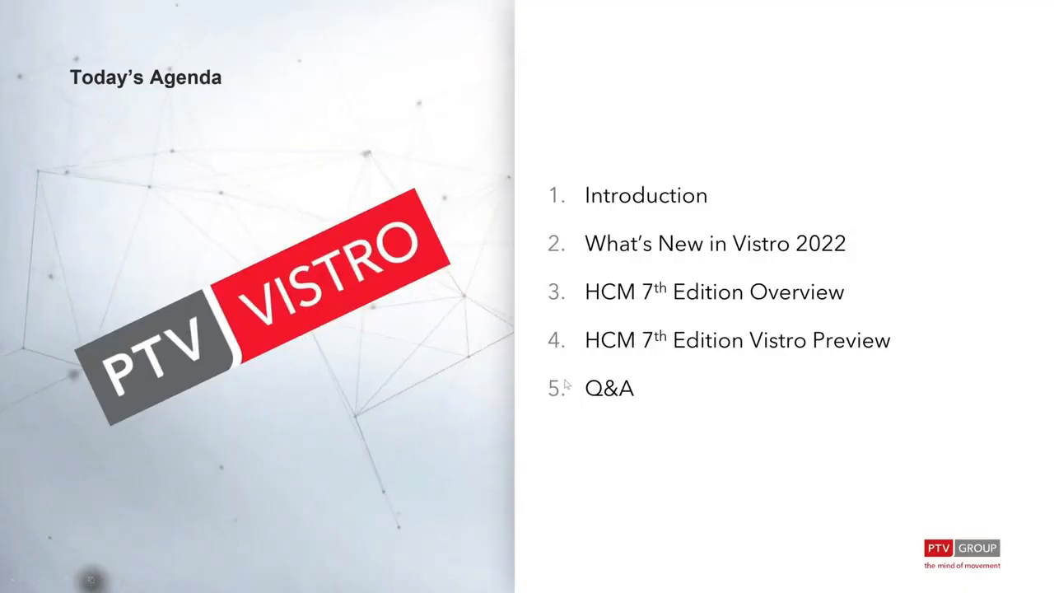
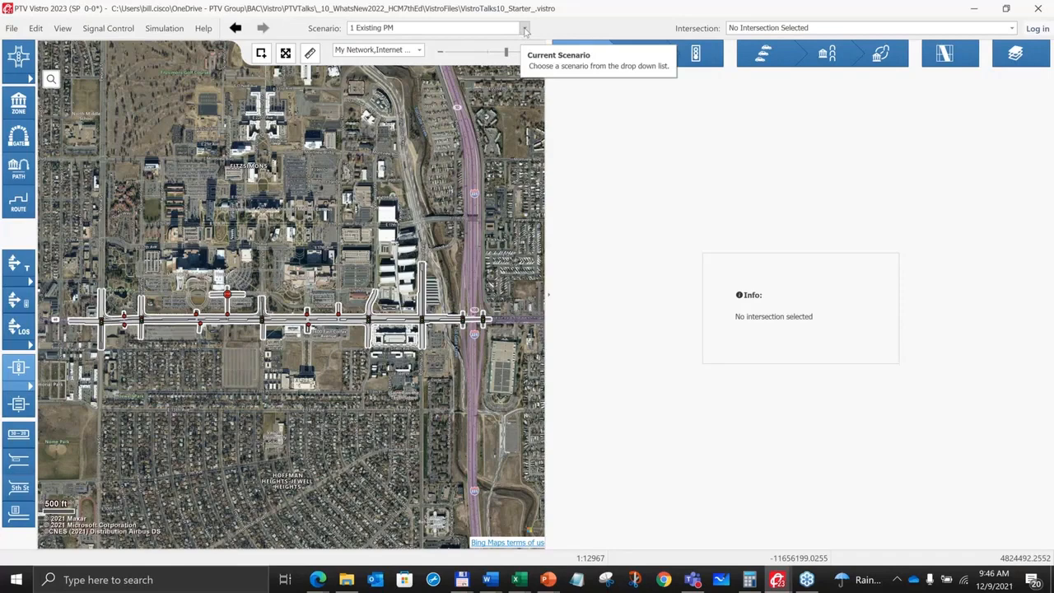
In PTV Vistro, duplicate the 2022 PM Build scenario.
{"action": "left_click", "coordinate": [525, 28]}
{"action": "left_click", "coordinate": [369, 157]}
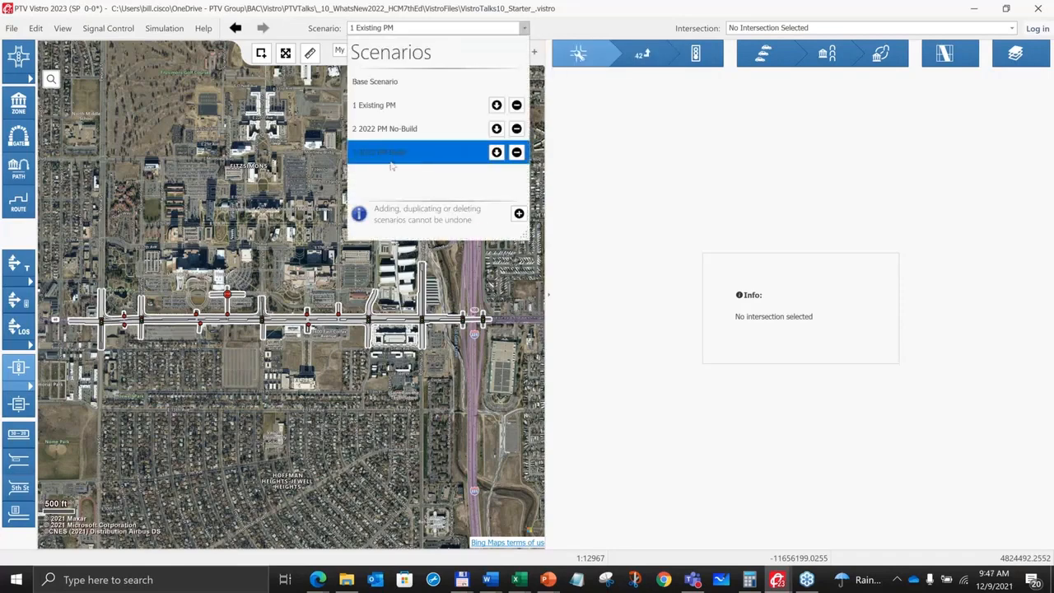
{"action": "left_click", "coordinate": [497, 158]}
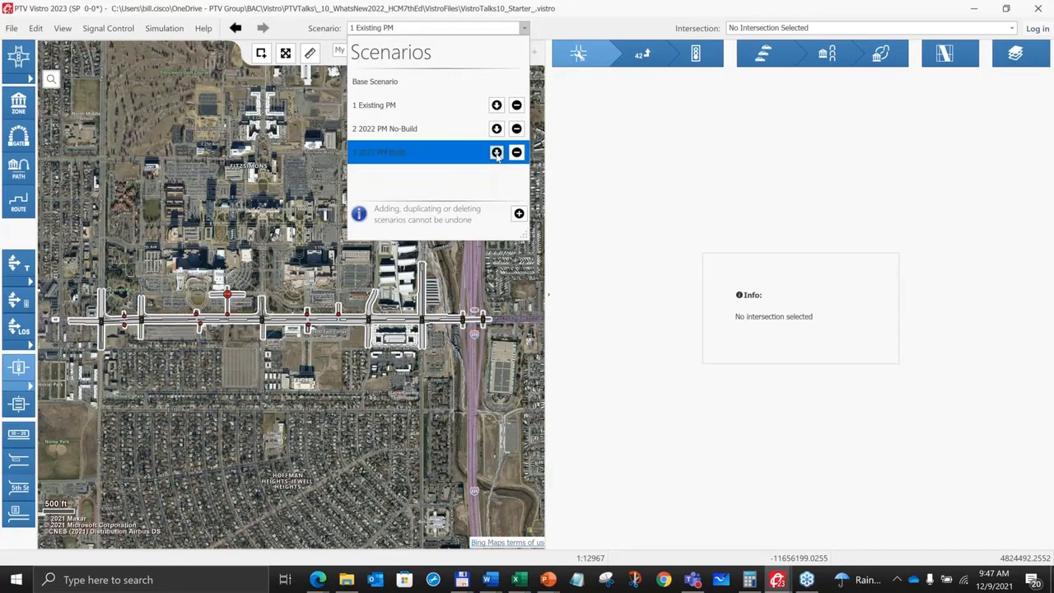
Rename the duplicated scenario to 2030 PM Build - 0% CAV.
{"action": "right_click", "coordinate": [405, 176]}
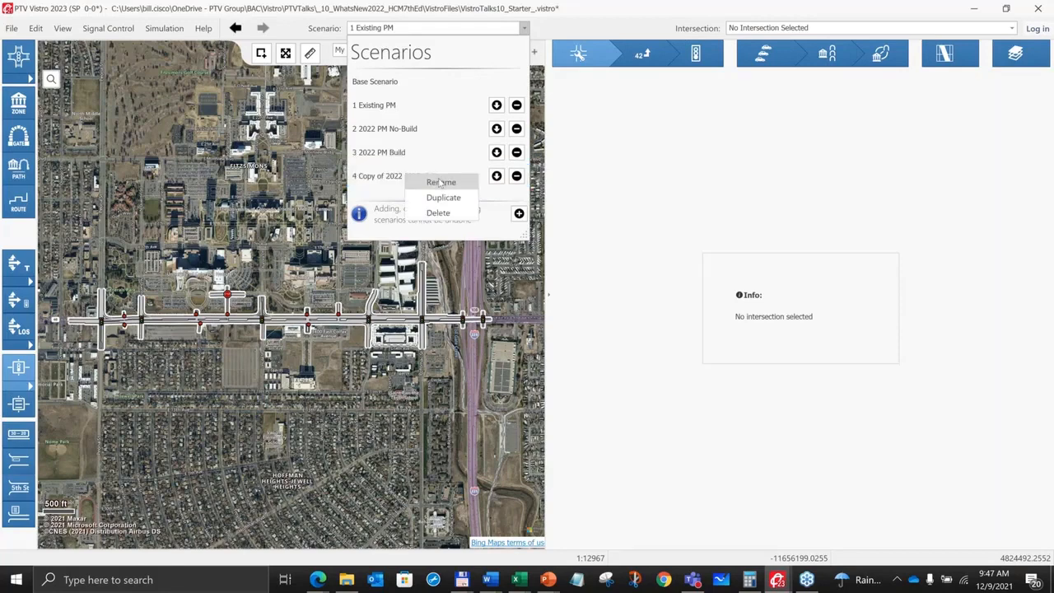
{"action": "left_click", "coordinate": [441, 183]}
{"action": "left_click", "coordinate": [368, 176]}
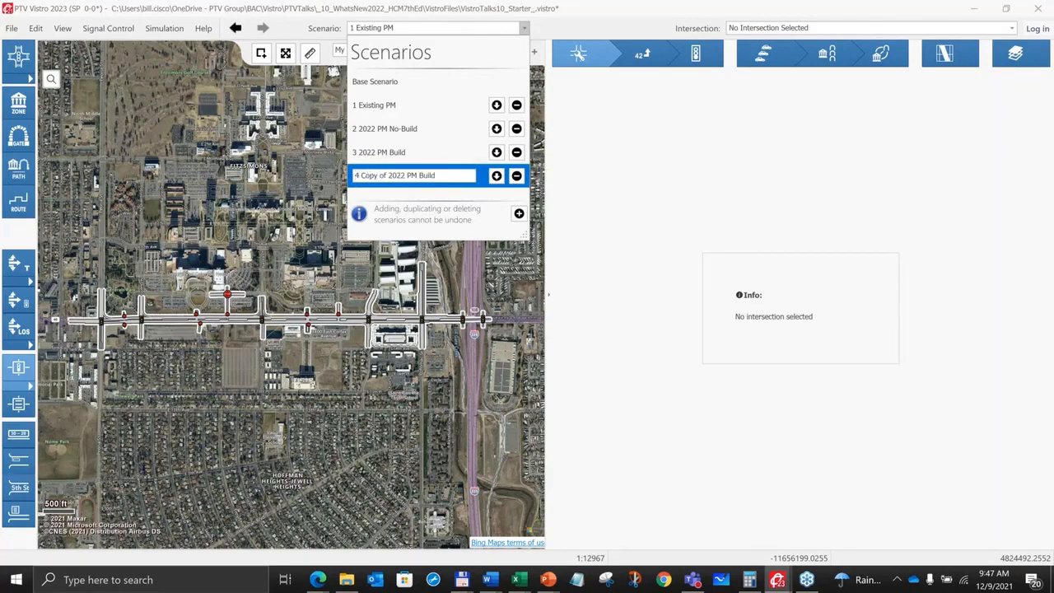
{"action": "key", "text": "Delete"}
{"action": "key", "text": "Delete"}
{"action": "key", "text": "Delete"}
{"action": "key", "text": "Delete"}
{"action": "key", "text": "Delete"}
{"action": "key", "text": "Delete"}
{"action": "key", "text": "Delete"}
{"action": "key", "text": "Delete"}
{"action": "key", "text": "Delete"}
{"action": "key", "text": "Delete"}
{"action": "key", "text": "Delete"}
{"action": "key", "text": "Delete"}
{"action": "key", "text": "Delete"}
{"action": "key", "text": "Delete"}
{"action": "type", "text": "29"}
{"action": "key", "text": "BackSpace"}
{"action": "type", "text": "30"}
{"action": "type", "text": "0"}
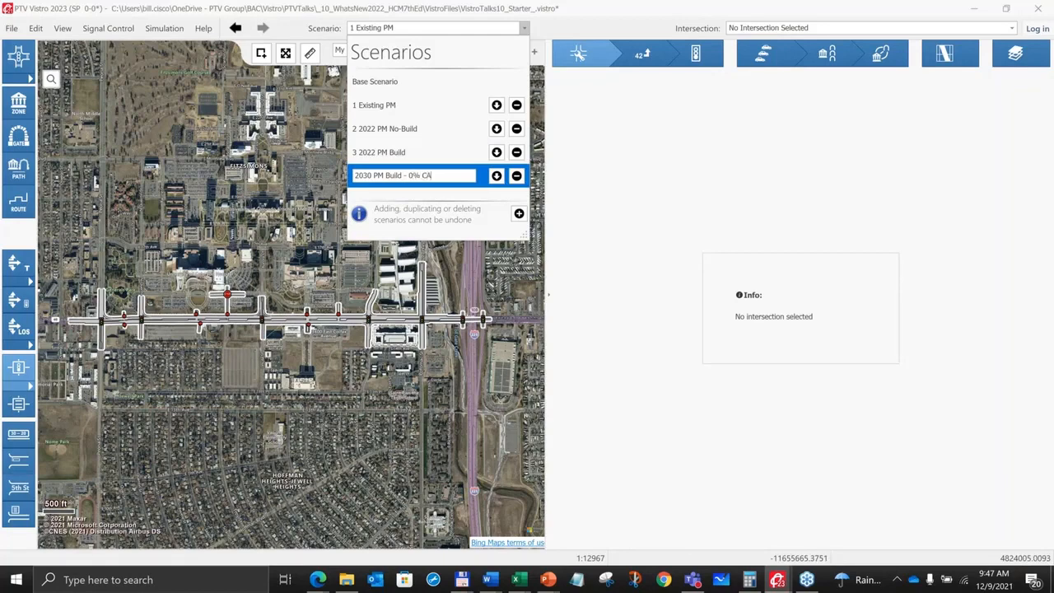
{"action": "key", "text": "Return"}
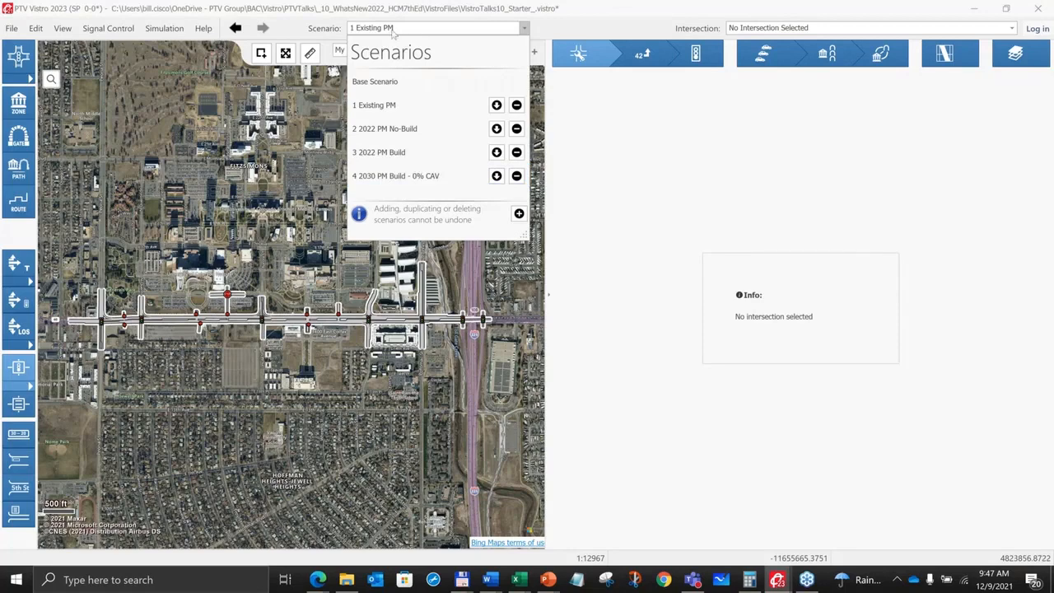
Activate the 2030 PM Build - 0% CAV scenario and display the volumes of intersection 5, Traffic Control.
{"action": "left_click", "coordinate": [394, 178]}
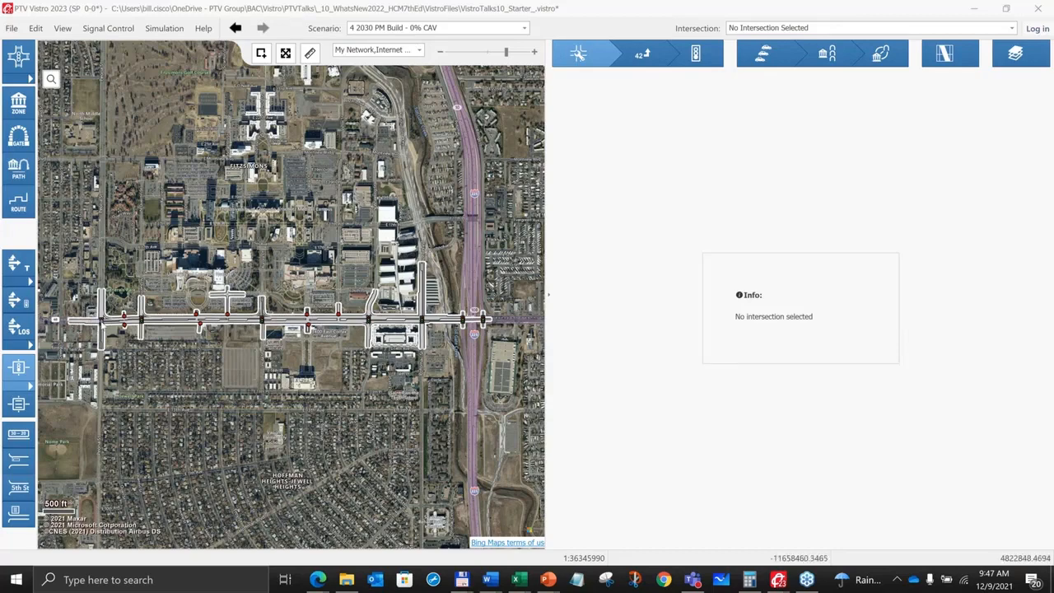
{"action": "left_click", "coordinate": [103, 320]}
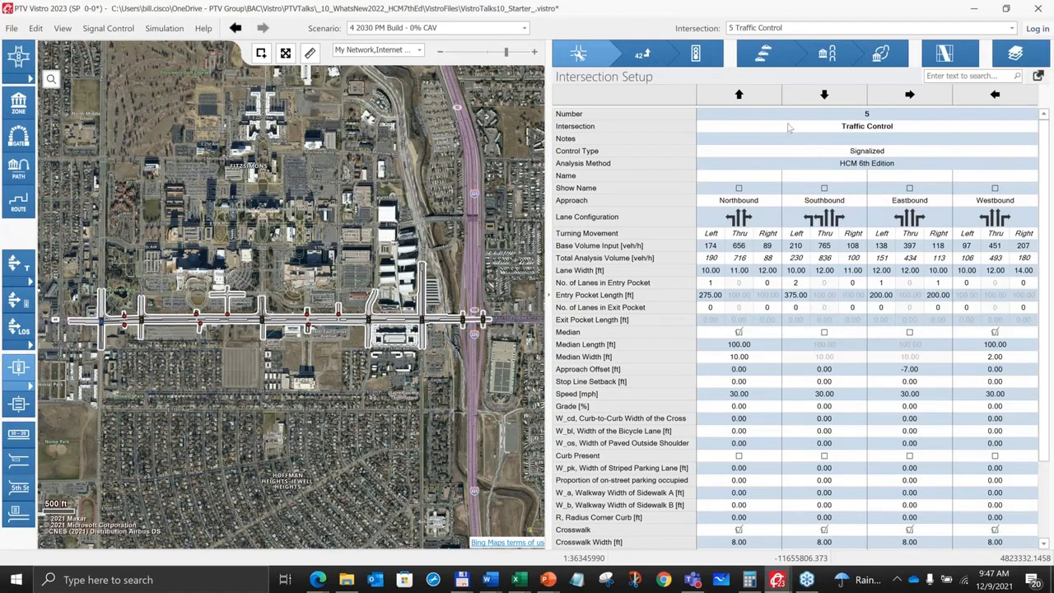
{"action": "left_click", "coordinate": [643, 54]}
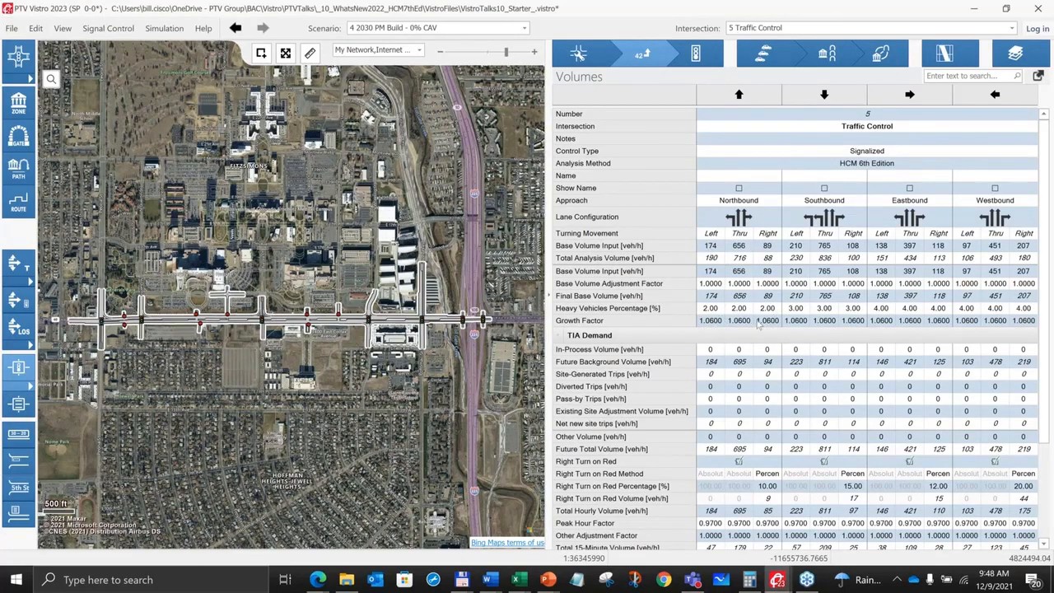
Set the Growth Factor to 1.3 for all intersections using Multi Change.
{"action": "left_click", "coordinate": [36, 28]}
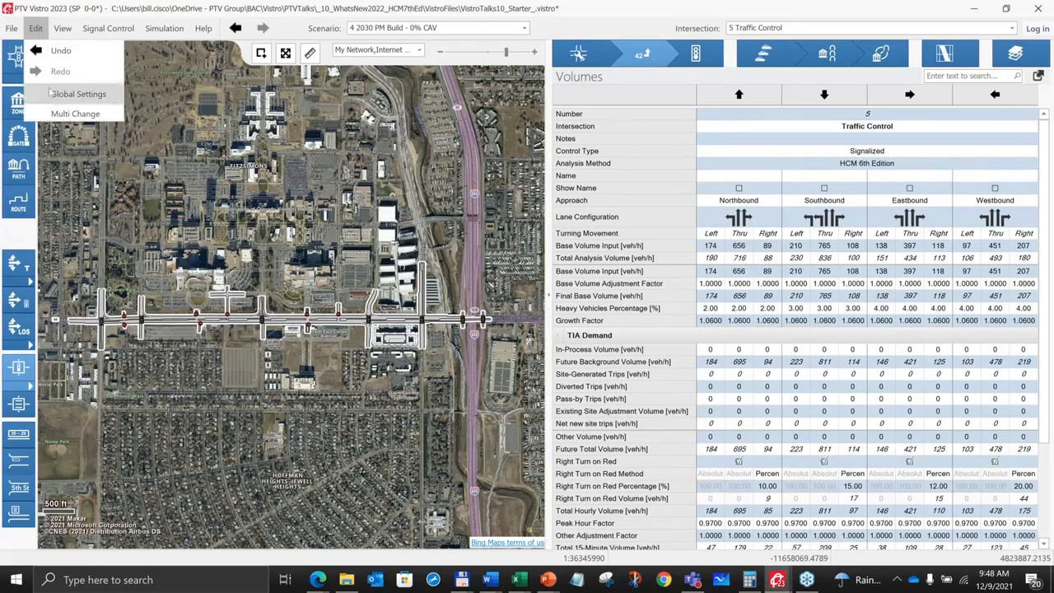
{"action": "left_click", "coordinate": [55, 115]}
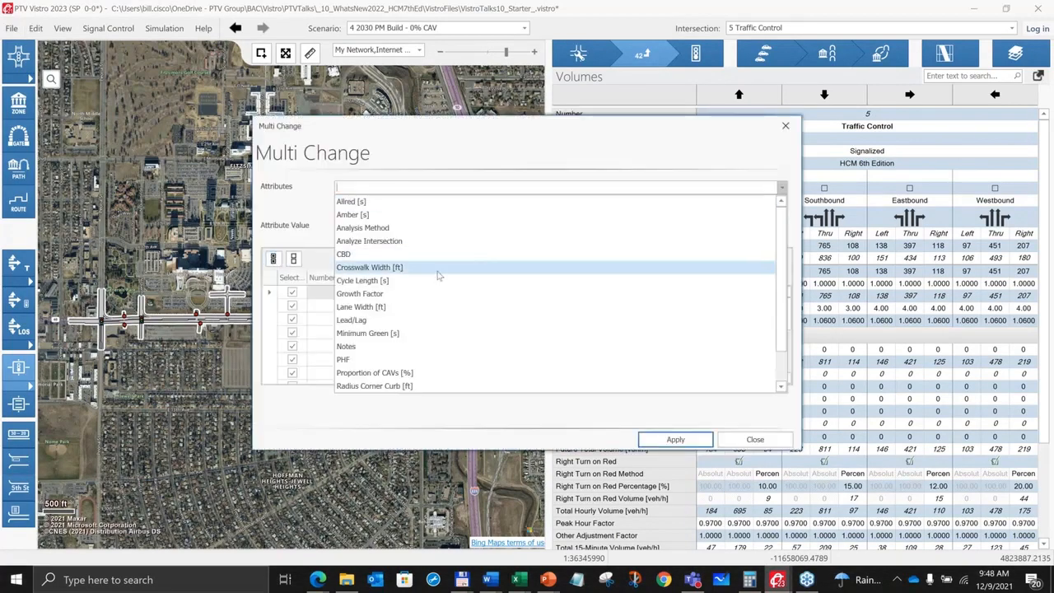
{"action": "left_click", "coordinate": [376, 294]}
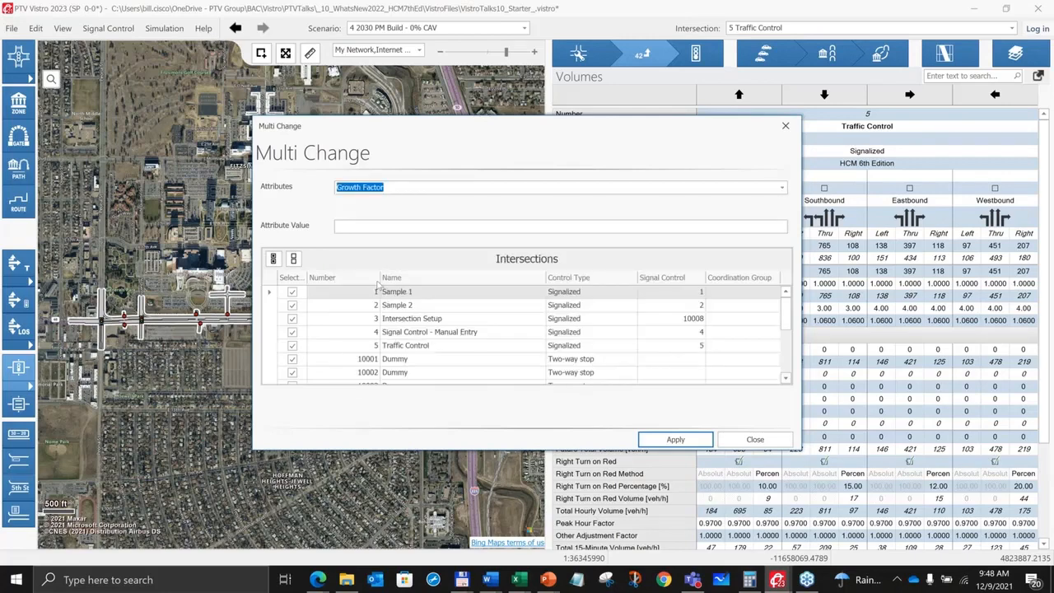
{"action": "left_click", "coordinate": [390, 223]}
{"action": "type", "text": "1.3000"}
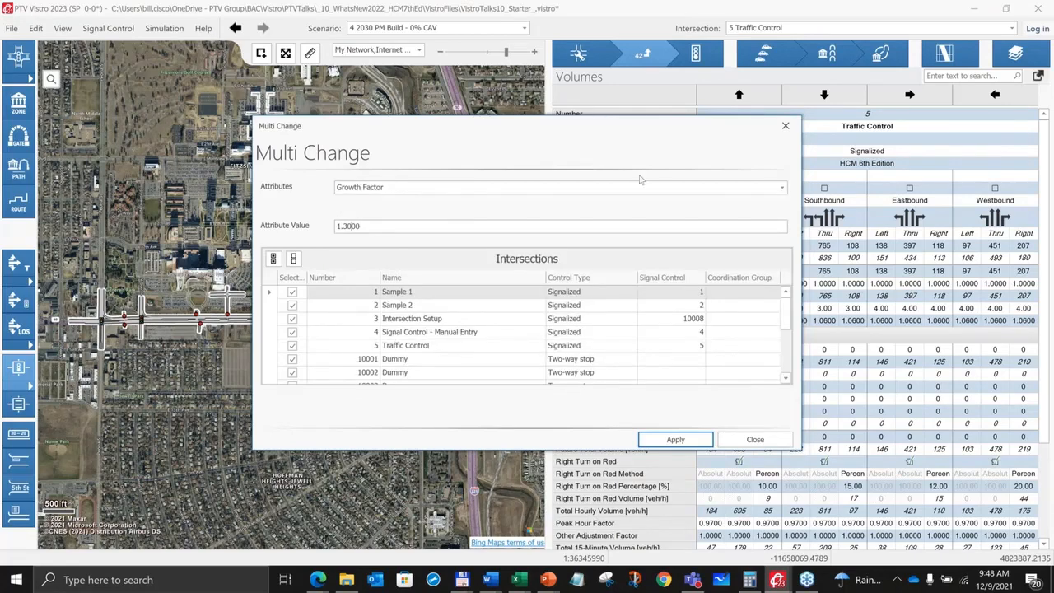
{"action": "left_click", "coordinate": [676, 440]}
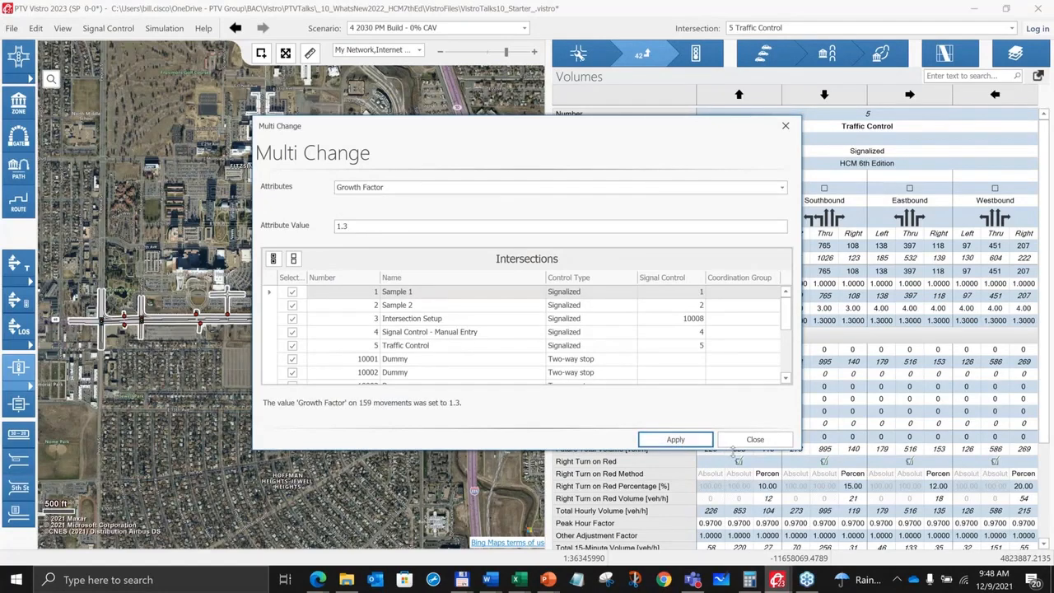
{"action": "left_click", "coordinate": [778, 446]}
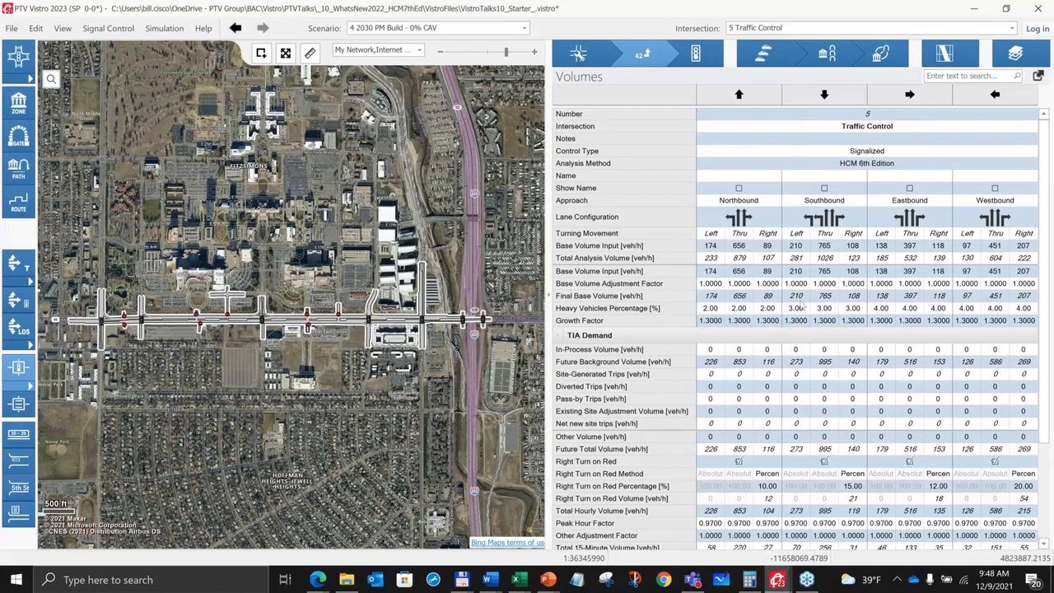
Change the Analysis Method of all intersections to HCM 7th Edition using Multi Change.
{"action": "left_click", "coordinate": [785, 165]}
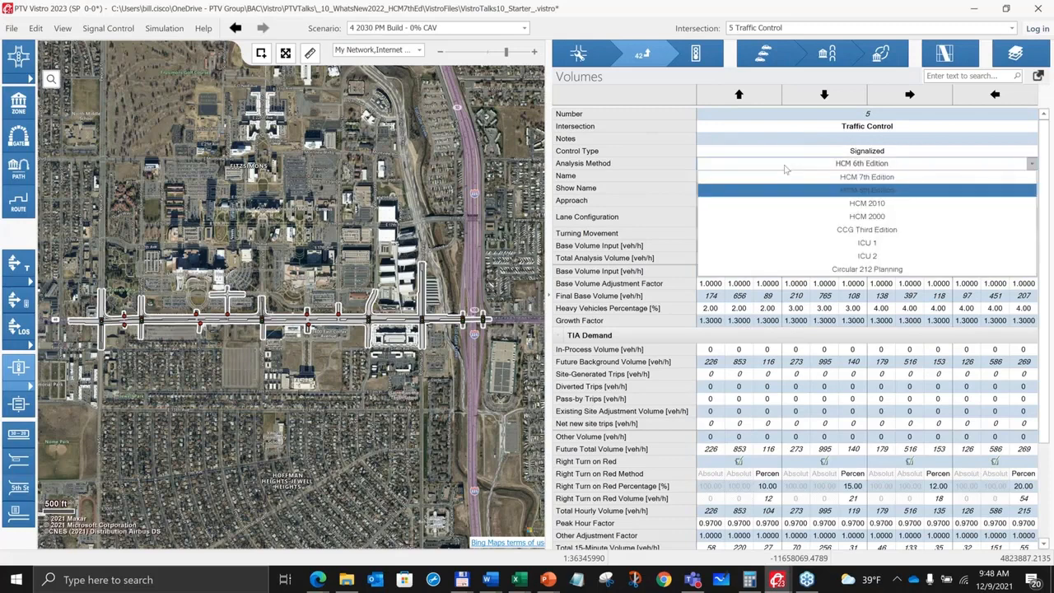
{"action": "left_click", "coordinate": [856, 178]}
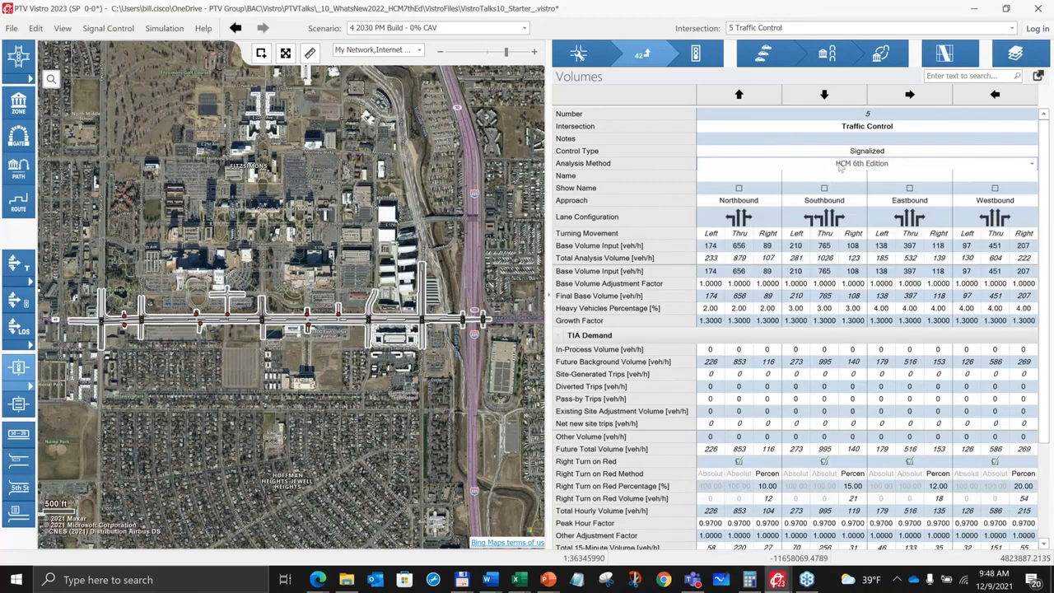
{"action": "left_click", "coordinate": [35, 28]}
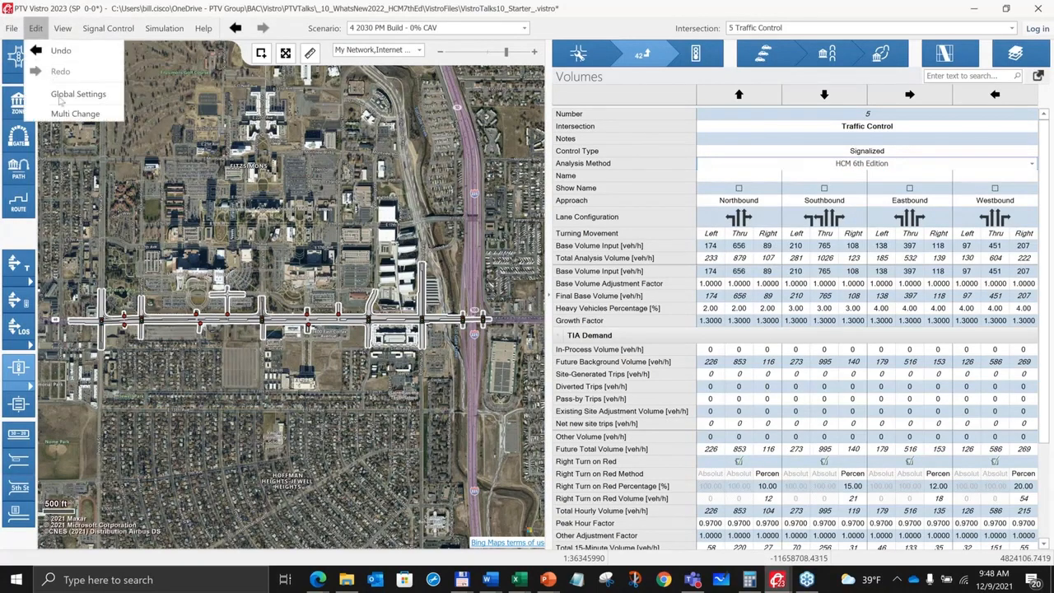
{"action": "left_click", "coordinate": [70, 119]}
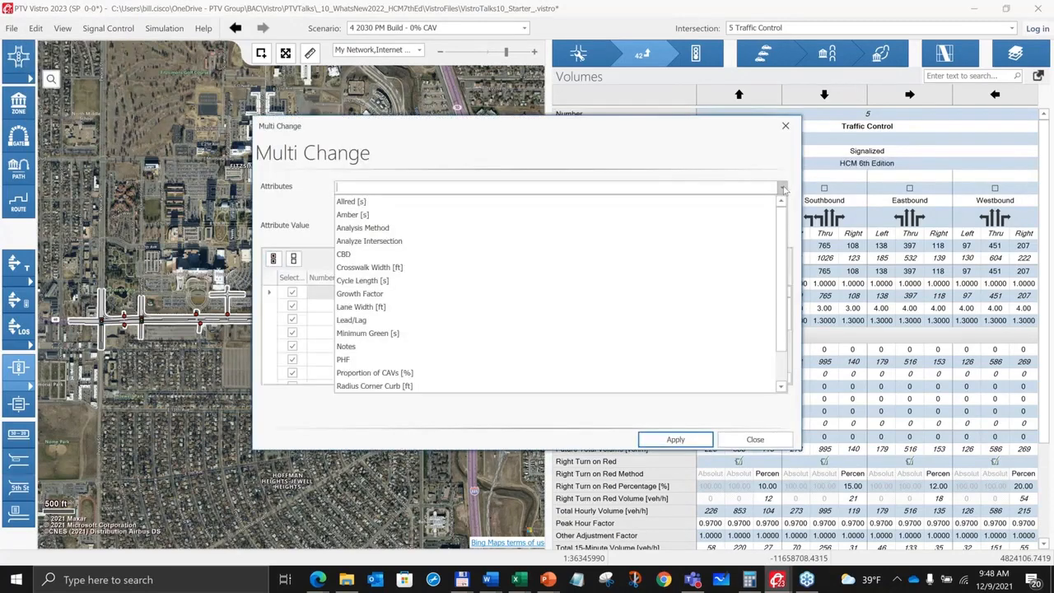
{"action": "left_click", "coordinate": [372, 229]}
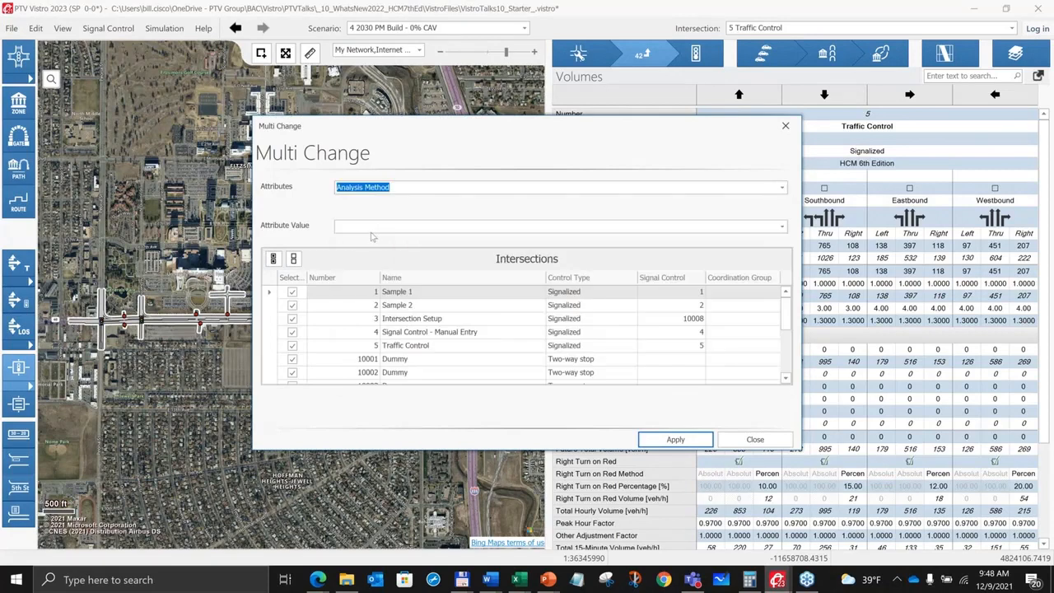
{"action": "left_click", "coordinate": [782, 227]}
{"action": "scroll", "coordinate": [445, 284], "scroll_direction": "down", "scroll_amount": 1}
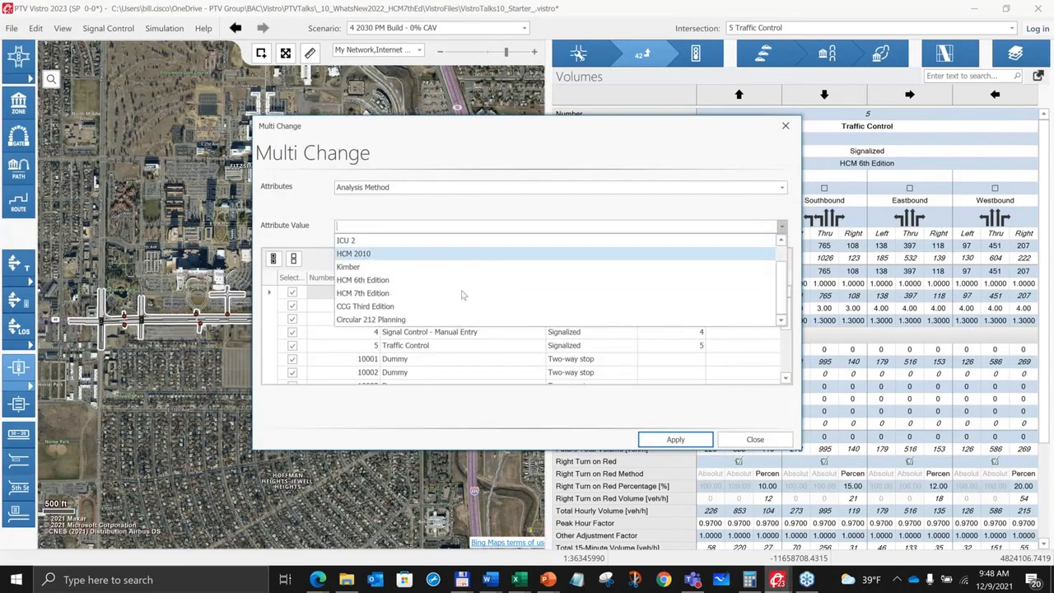
{"action": "left_click", "coordinate": [367, 296]}
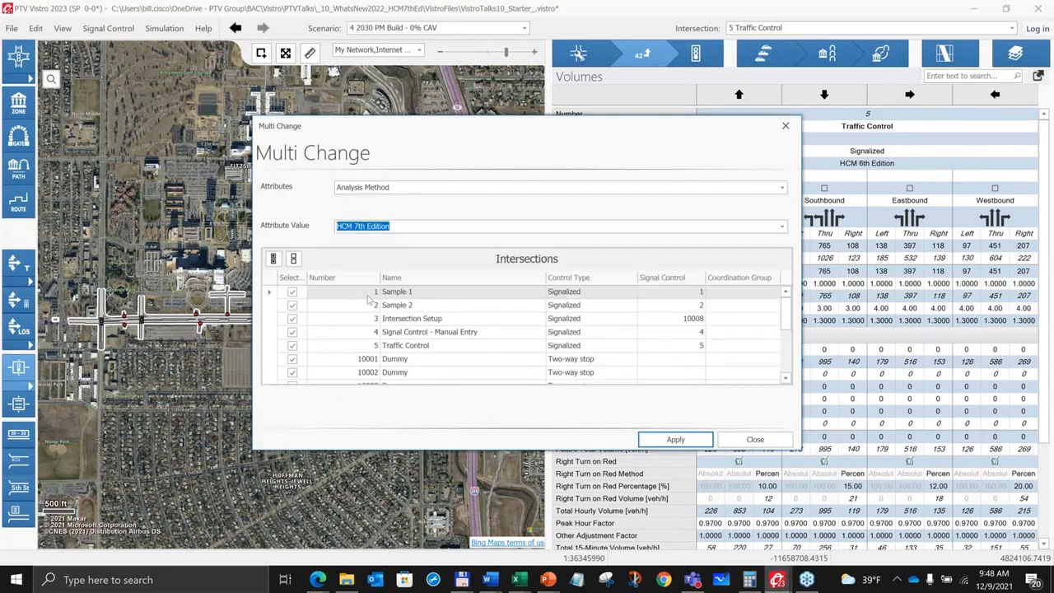
{"action": "left_click", "coordinate": [665, 440]}
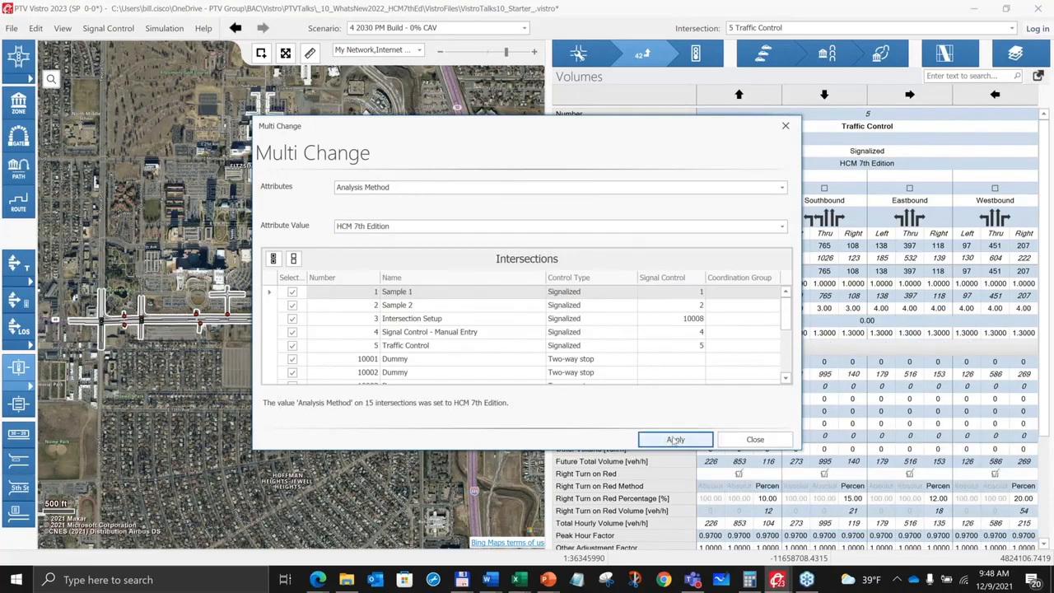
{"action": "left_click", "coordinate": [737, 443]}
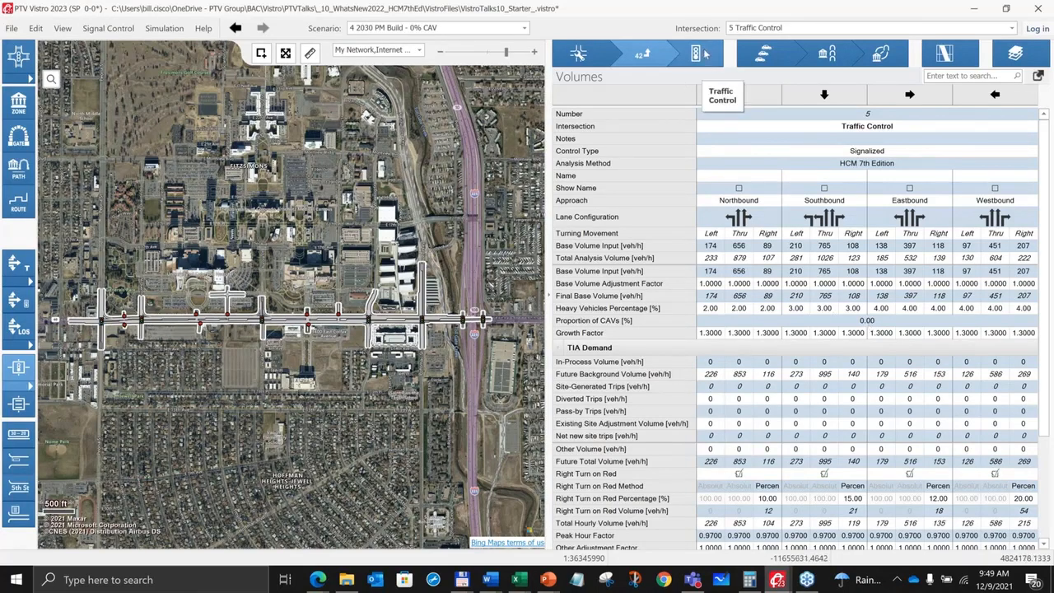
Review intersection 5's Traffic Control parameters down to Saturation Flow, and display the volumes of the Roundabout Sample intersection.
{"action": "scroll", "coordinate": [676, 302], "scroll_direction": "down", "scroll_amount": 7}
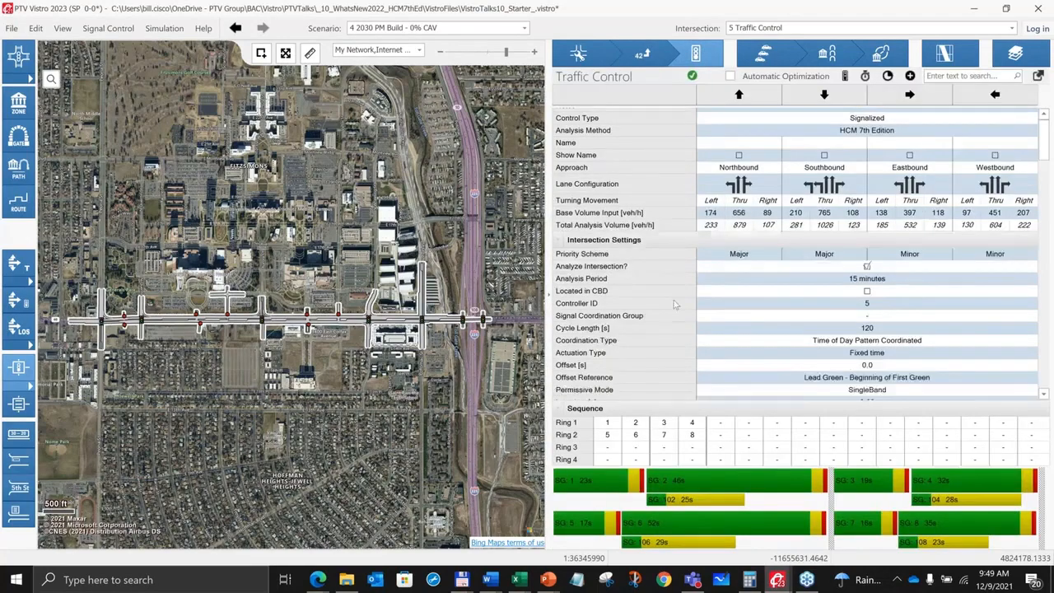
{"action": "scroll", "coordinate": [679, 289], "scroll_direction": "down", "scroll_amount": 10}
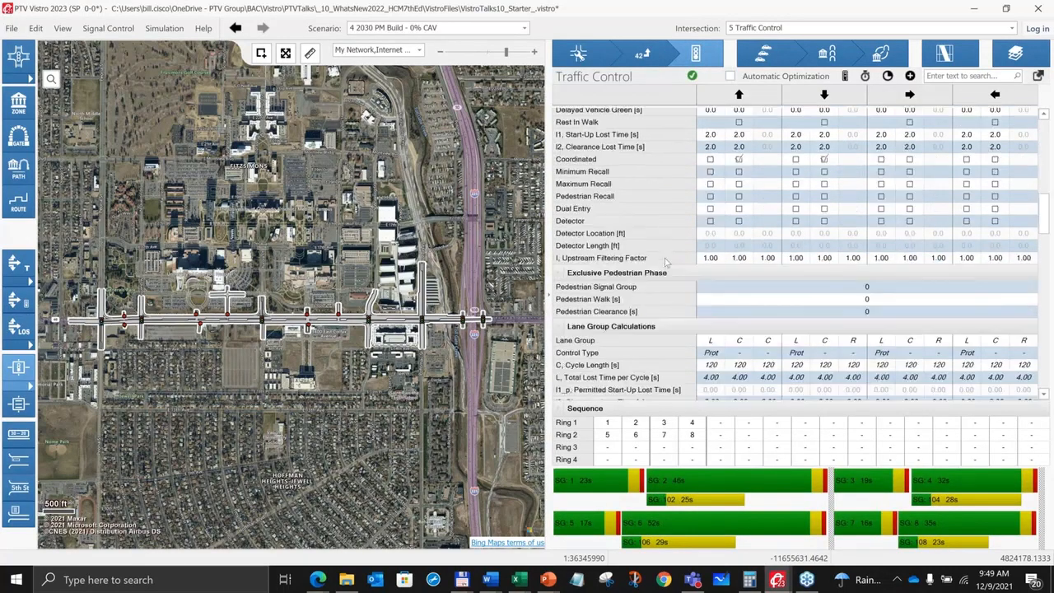
{"action": "scroll", "coordinate": [667, 253], "scroll_direction": "down", "scroll_amount": 8}
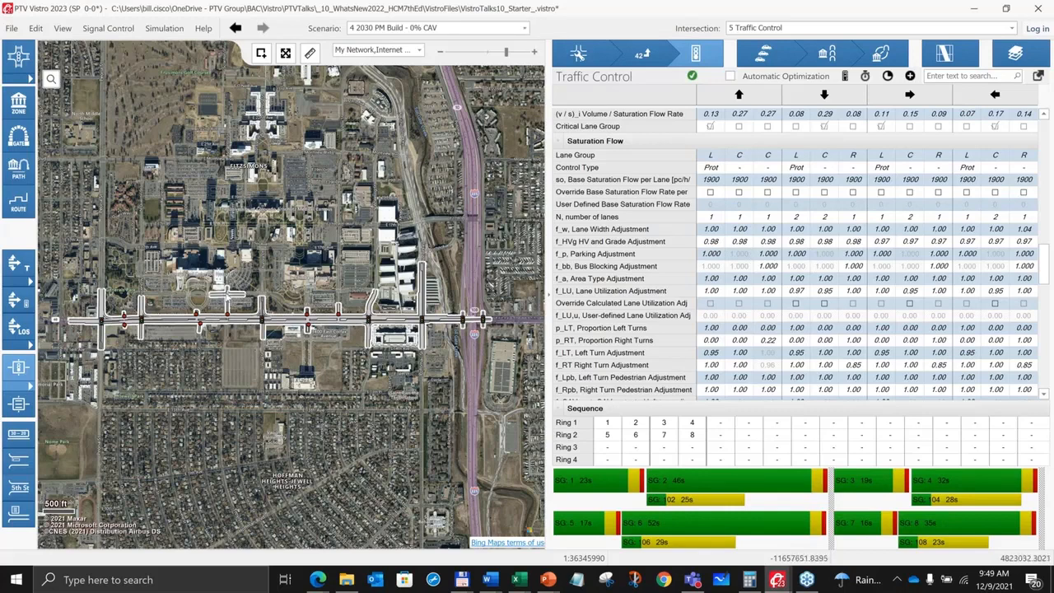
{"action": "left_click", "coordinate": [228, 294]}
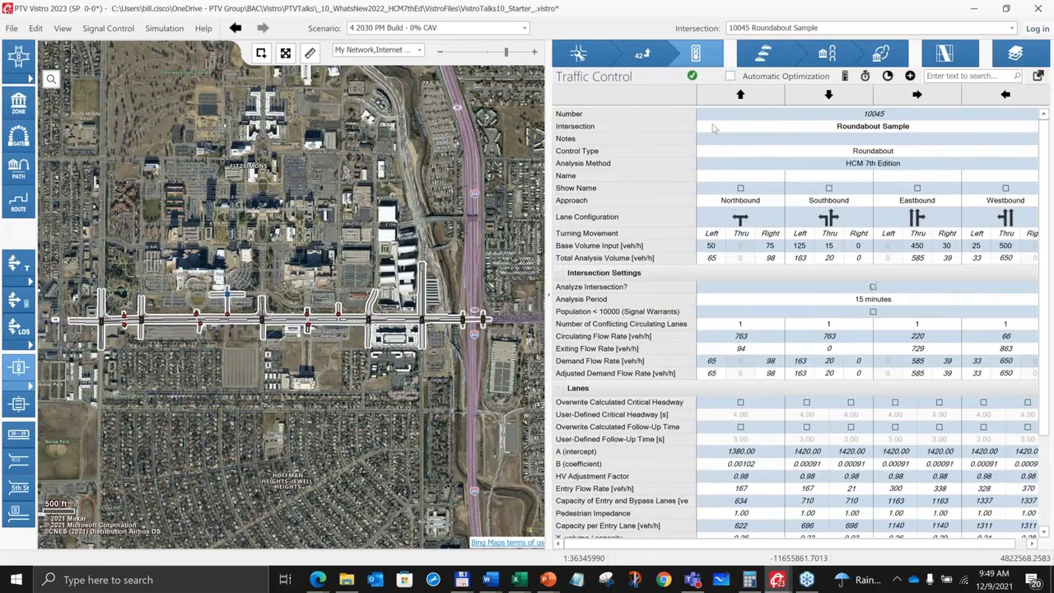
{"action": "left_click", "coordinate": [647, 56]}
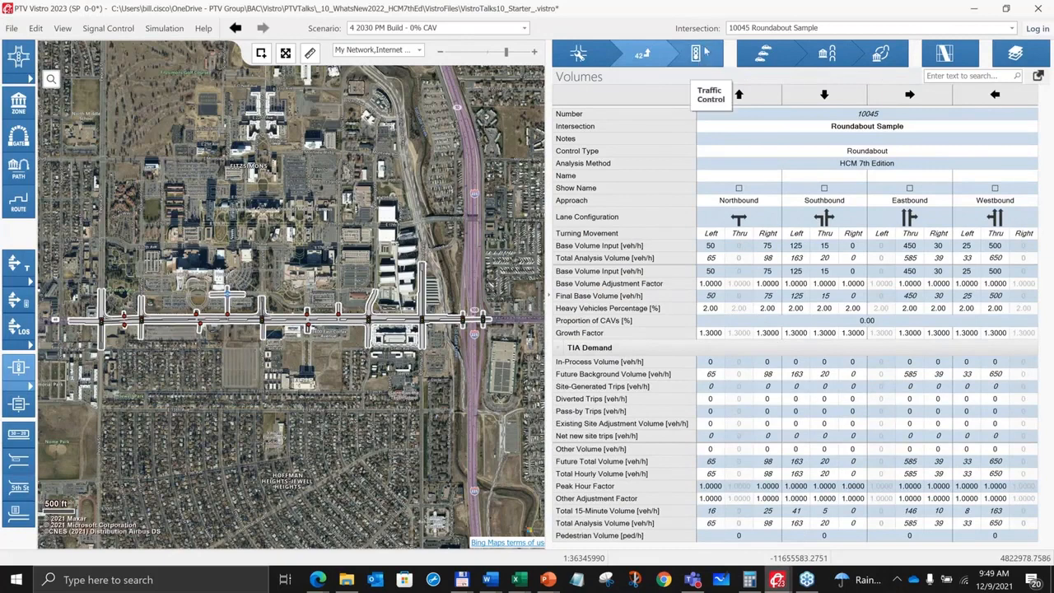
Duplicate the 2030 PM Build - 0% CAV scenario and name the copy 2030 PM Build - 25% CAV.
{"action": "left_click", "coordinate": [524, 28]}
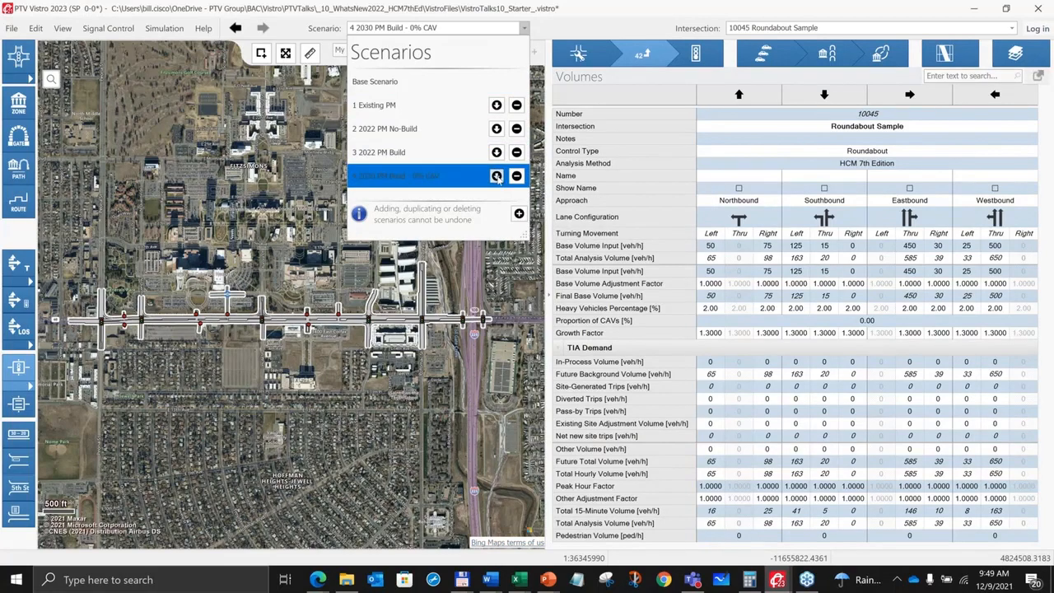
{"action": "left_click", "coordinate": [497, 176]}
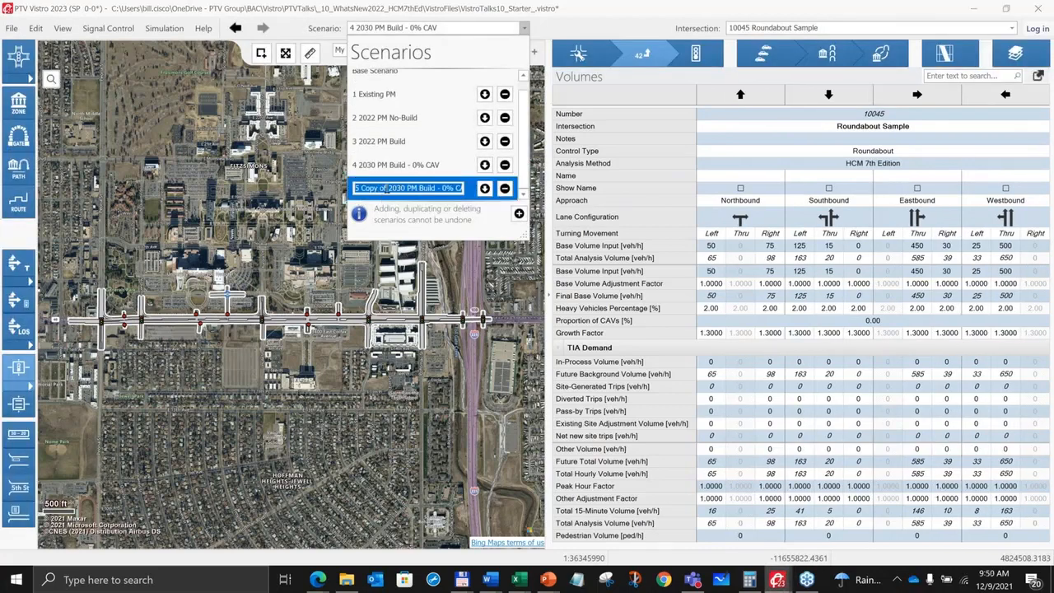
{"action": "left_click_drag", "start_coordinate": [387, 188], "coordinate": [356, 188]}
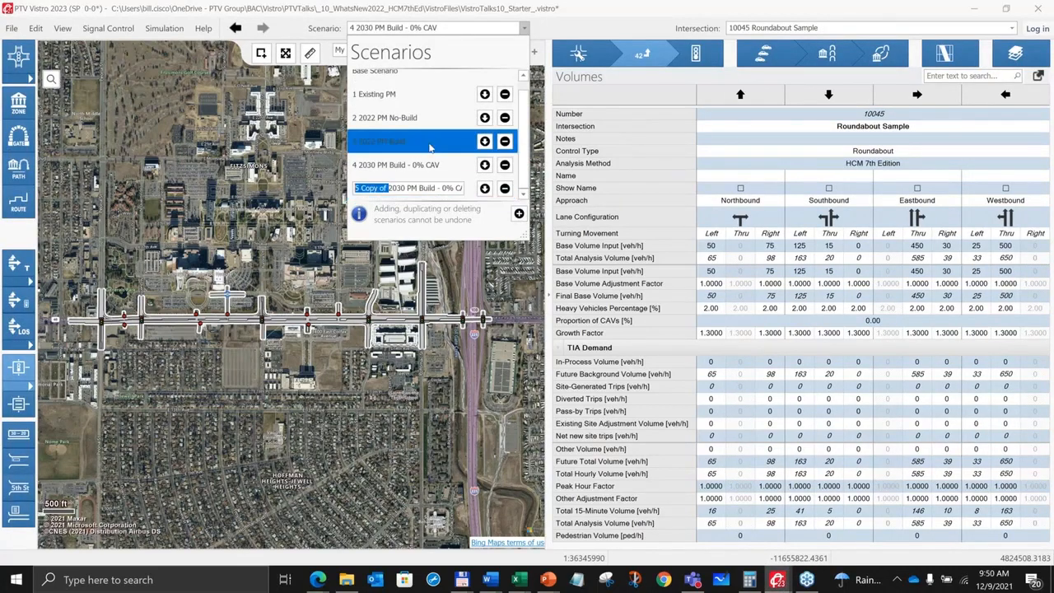
{"action": "key", "text": "Delete"}
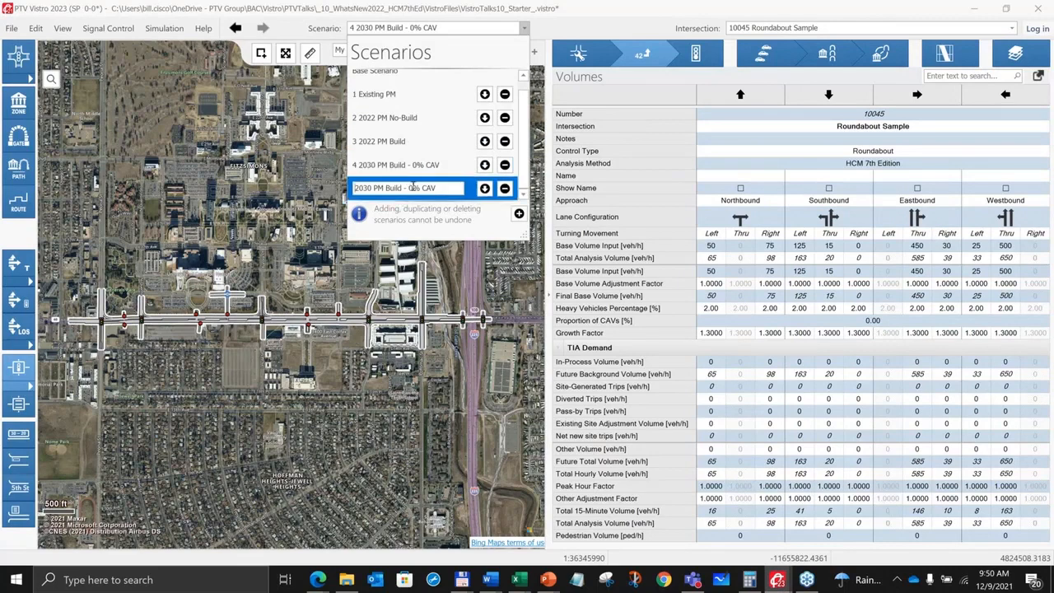
{"action": "left_click", "coordinate": [446, 173]}
{"action": "key", "text": "BackSpace"}
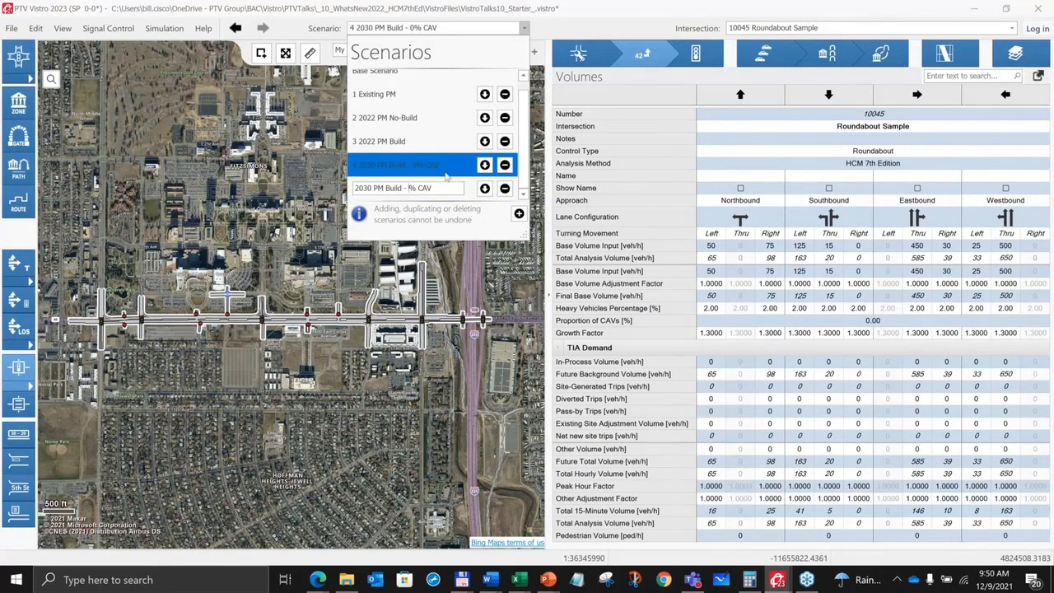
{"action": "type", "text": "25"}
{"action": "key", "text": "Return"}
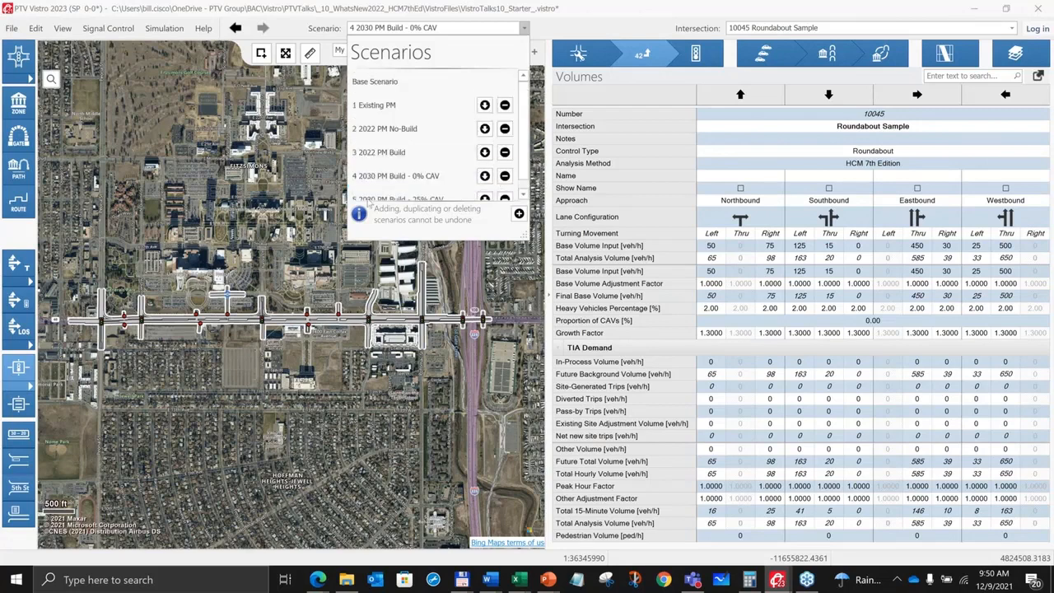
Activate the 2030 PM Build - 25% CAV scenario and set Proportion of CAVs to 25% for all intersections using Multi Change.
{"action": "scroll", "coordinate": [393, 198], "scroll_direction": "down", "scroll_amount": 1}
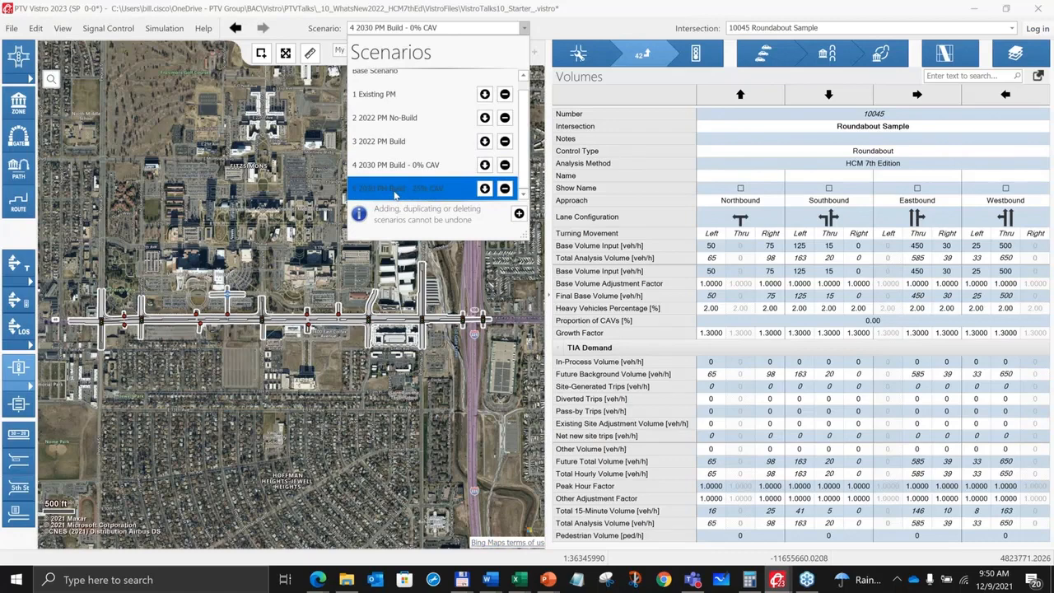
{"action": "left_click", "coordinate": [396, 189]}
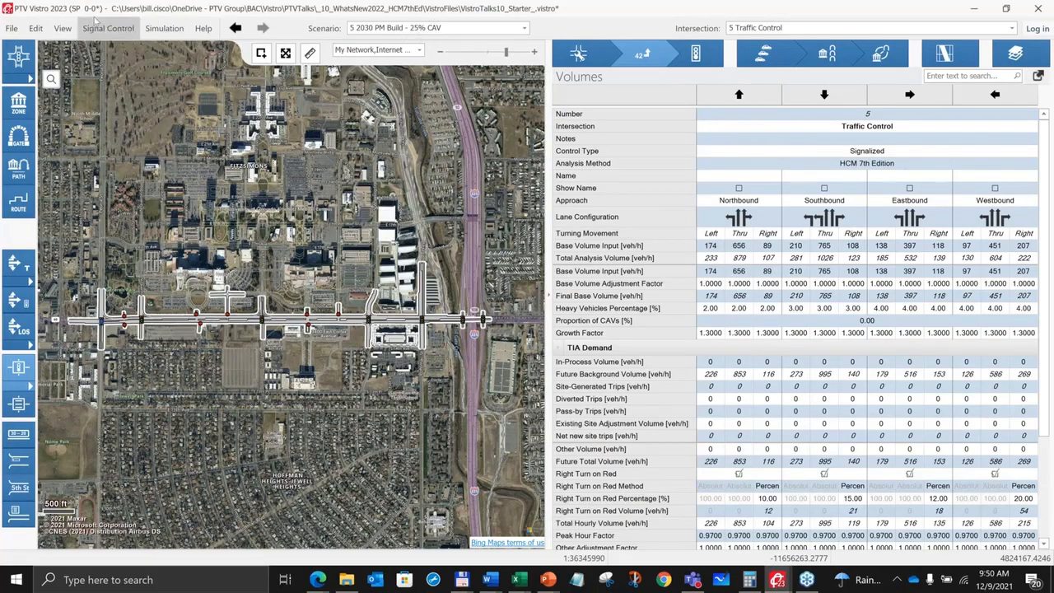
{"action": "left_click", "coordinate": [43, 33]}
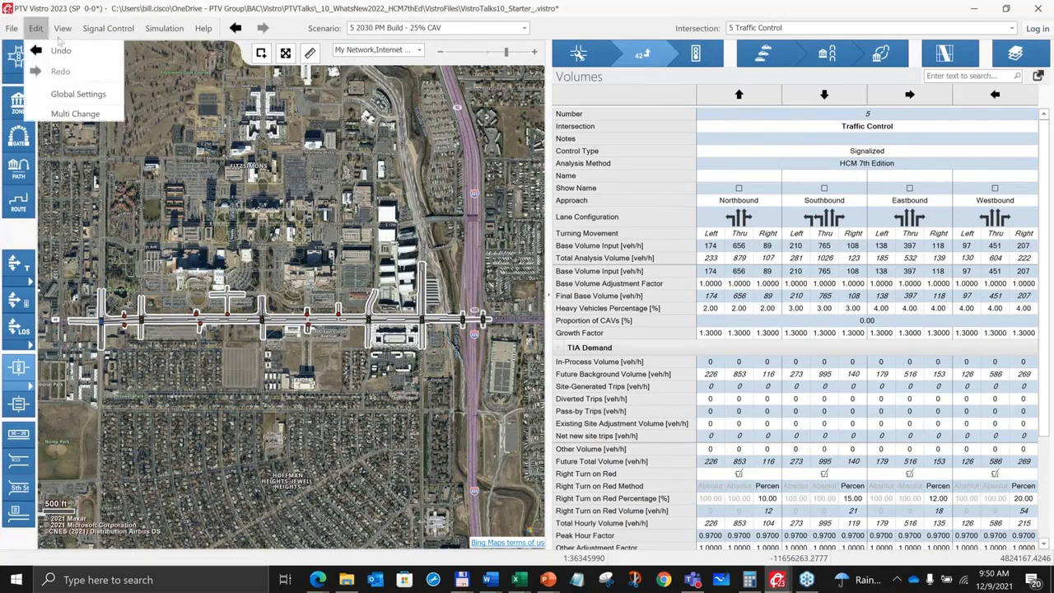
{"action": "left_click", "coordinate": [38, 115]}
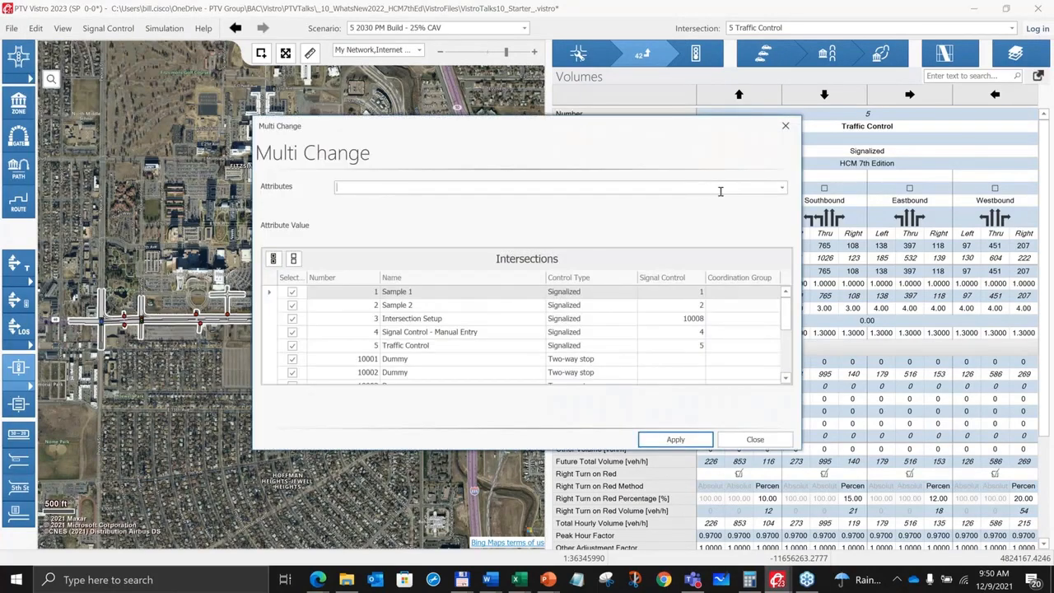
{"action": "left_click", "coordinate": [781, 190]}
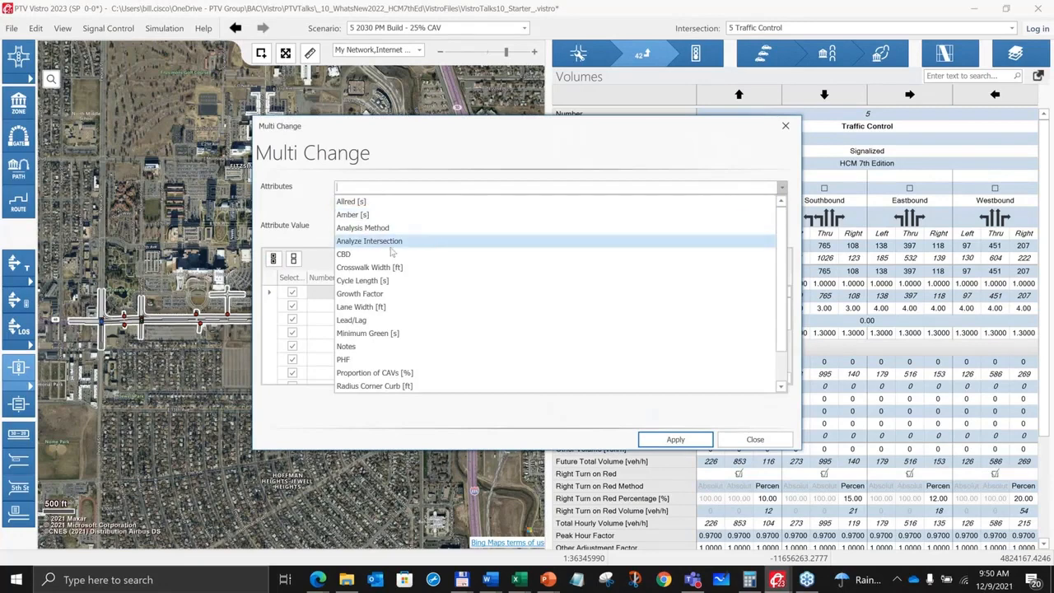
{"action": "scroll", "coordinate": [374, 329], "scroll_direction": "down", "scroll_amount": 1}
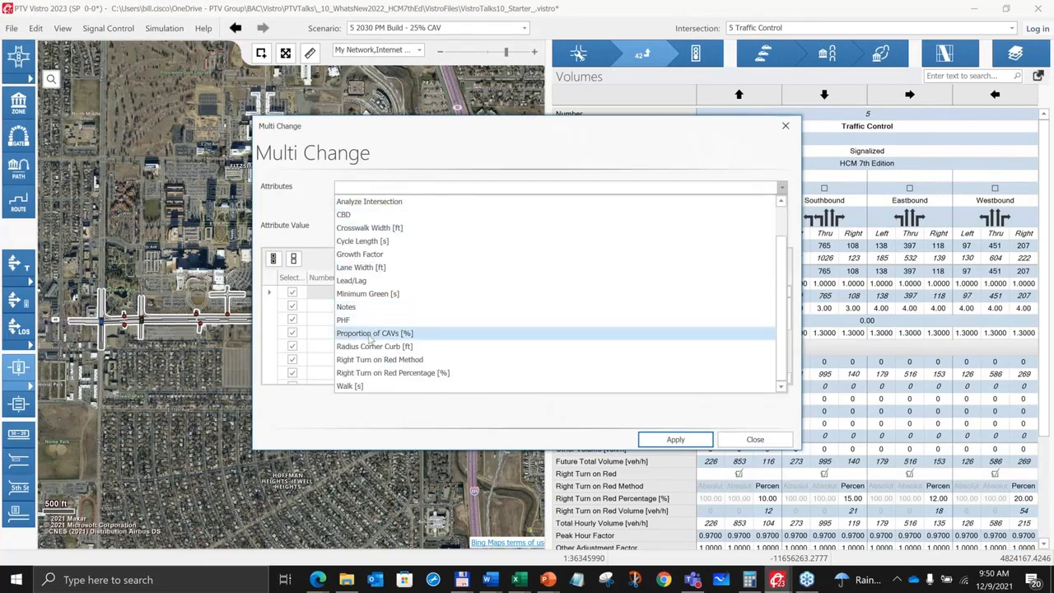
{"action": "left_click", "coordinate": [370, 333]}
{"action": "left_click", "coordinate": [385, 226]}
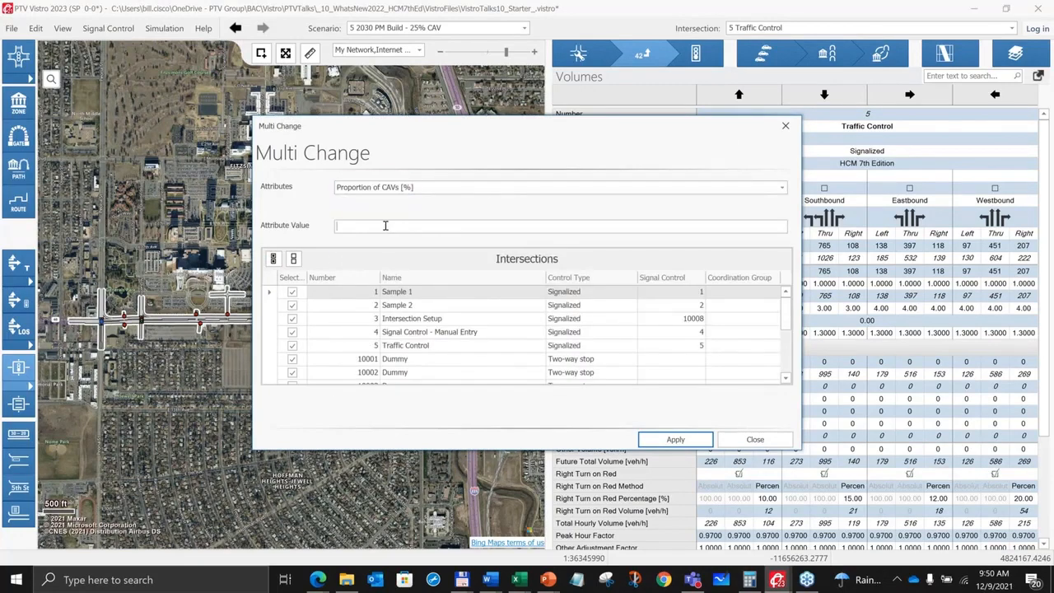
{"action": "type", "text": "25.00"}
{"action": "left_click", "coordinate": [676, 440]}
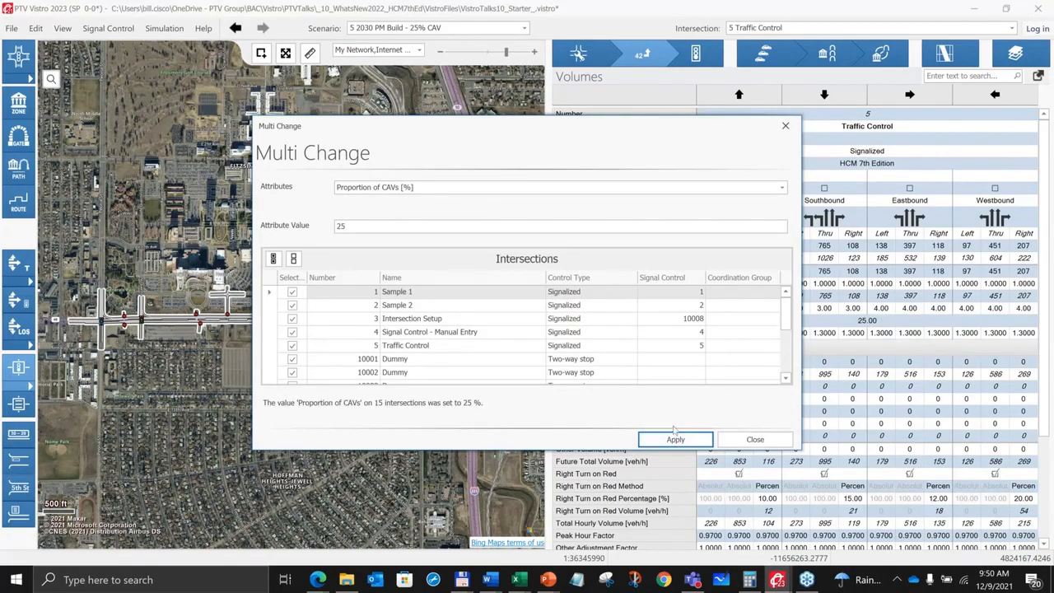
{"action": "left_click", "coordinate": [738, 440]}
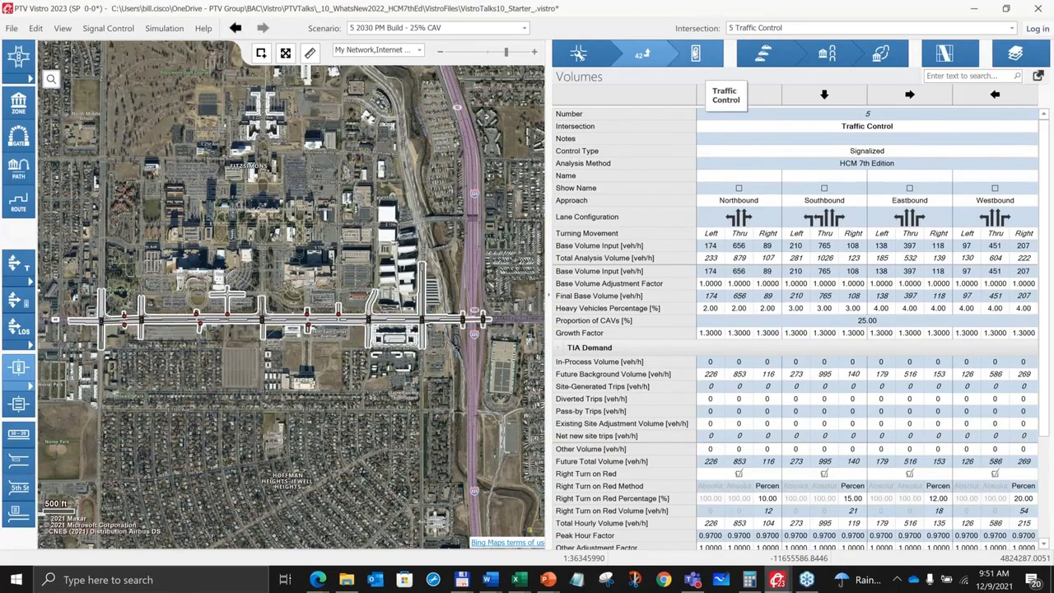
Examine intersection 5's Traffic Control parameters in the 25% CAV scenario, down to the base saturation flow and CAV left-turn adjustment rows.
{"action": "left_click", "coordinate": [695, 52]}
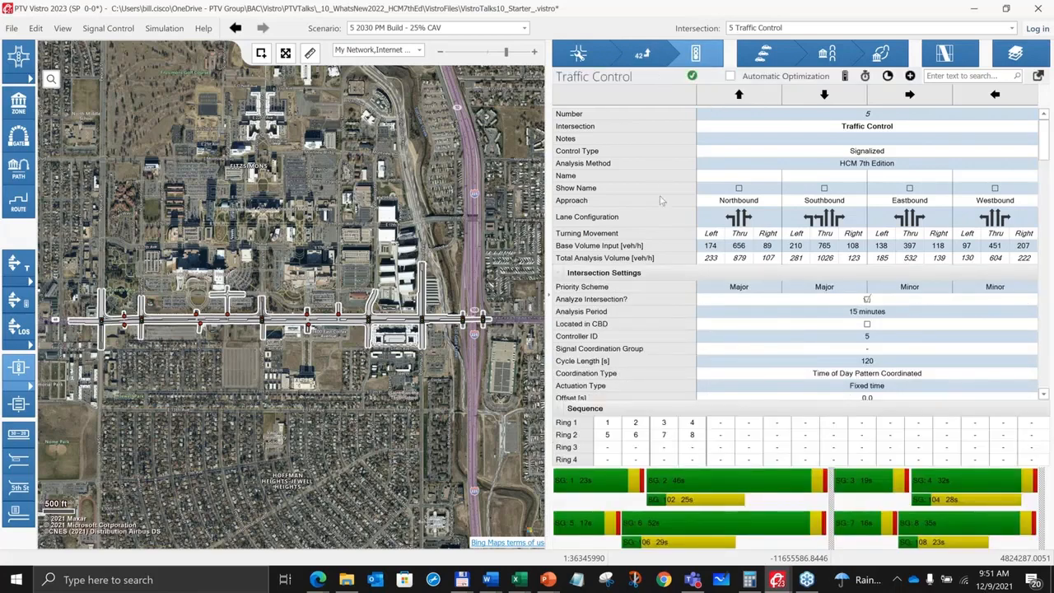
{"action": "scroll", "coordinate": [672, 288], "scroll_direction": "down", "scroll_amount": 6}
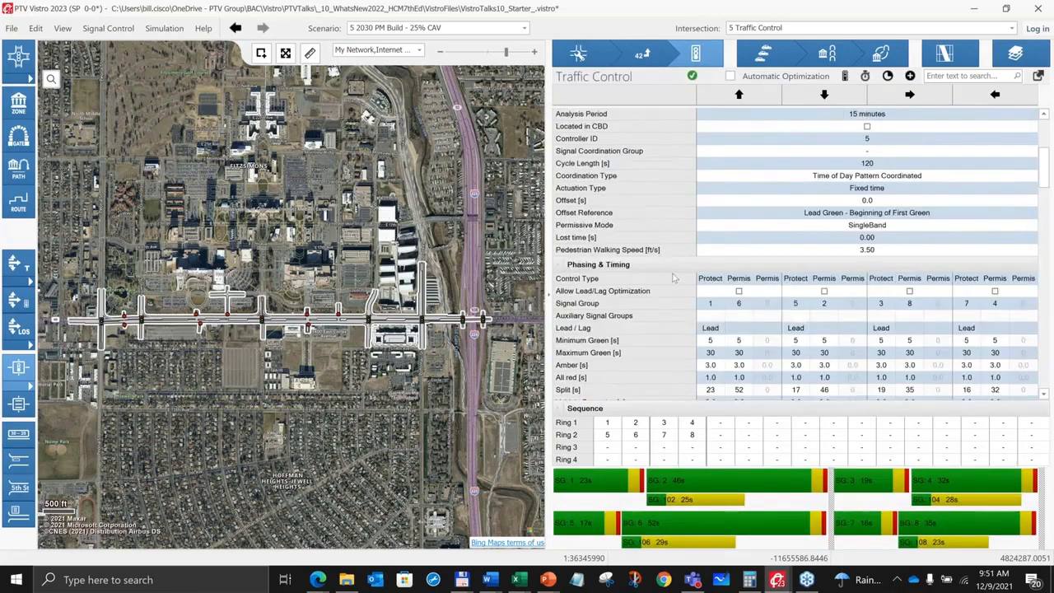
{"action": "scroll", "coordinate": [680, 263], "scroll_direction": "down", "scroll_amount": 8}
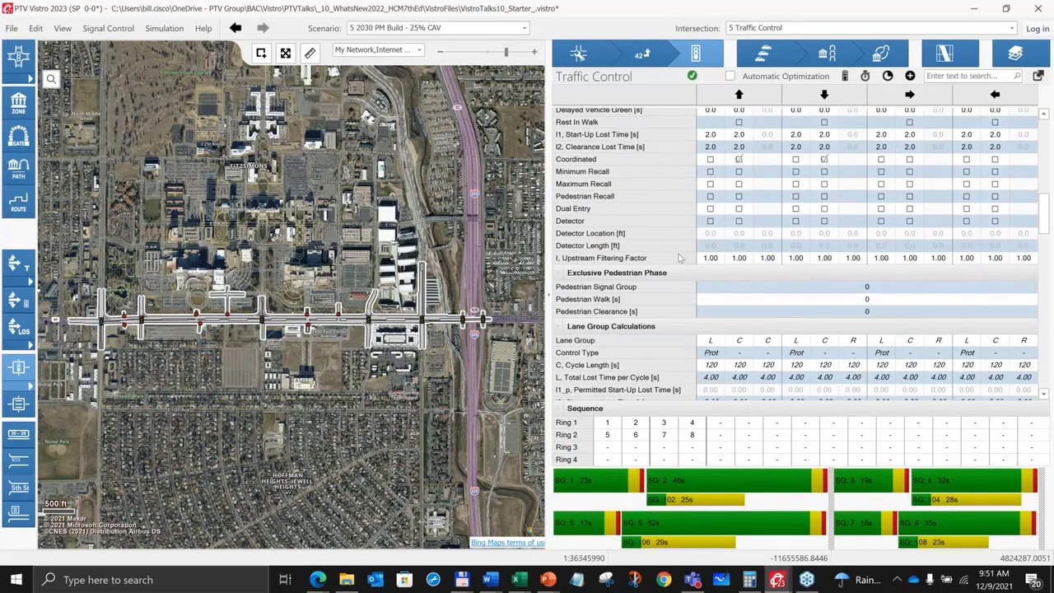
{"action": "scroll", "coordinate": [680, 259], "scroll_direction": "down", "scroll_amount": 6}
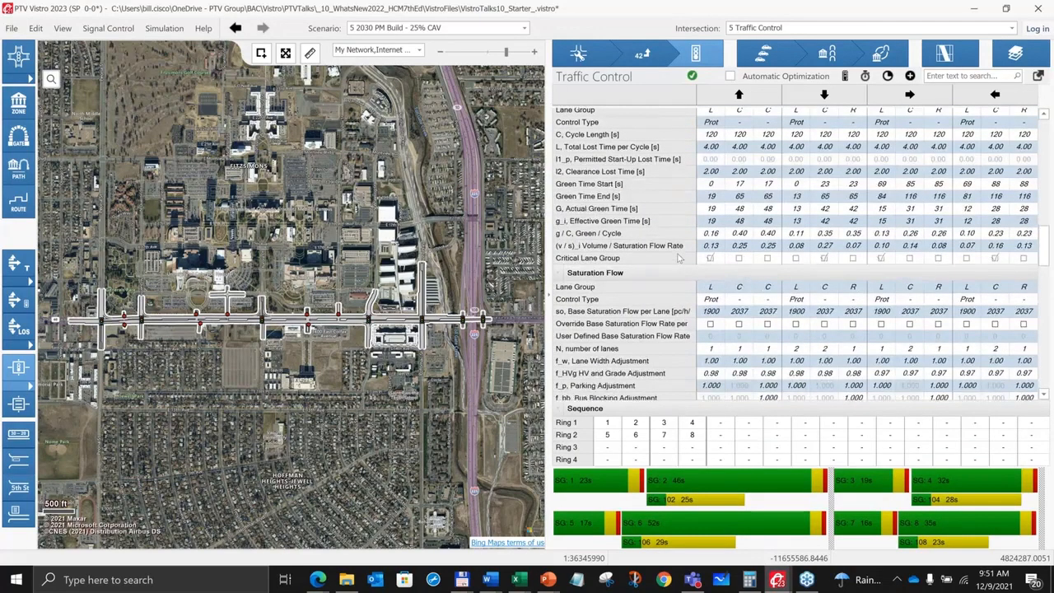
{"action": "scroll", "coordinate": [680, 258], "scroll_direction": "down", "scroll_amount": 3}
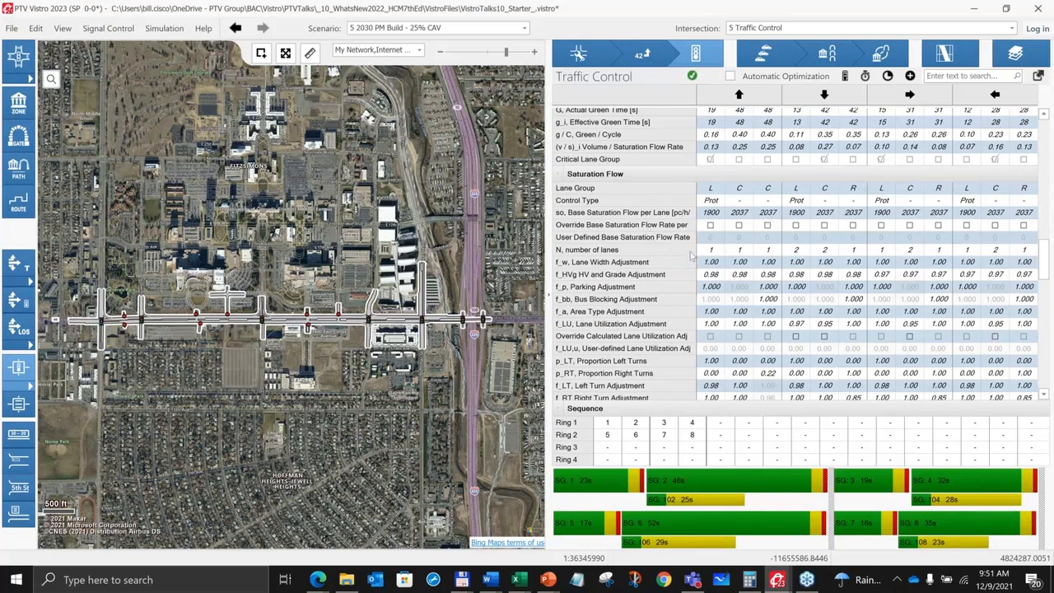
{"action": "scroll", "coordinate": [708, 253], "scroll_direction": "down", "scroll_amount": 1}
{"action": "scroll", "coordinate": [708, 253], "scroll_direction": "down", "scroll_amount": 3}
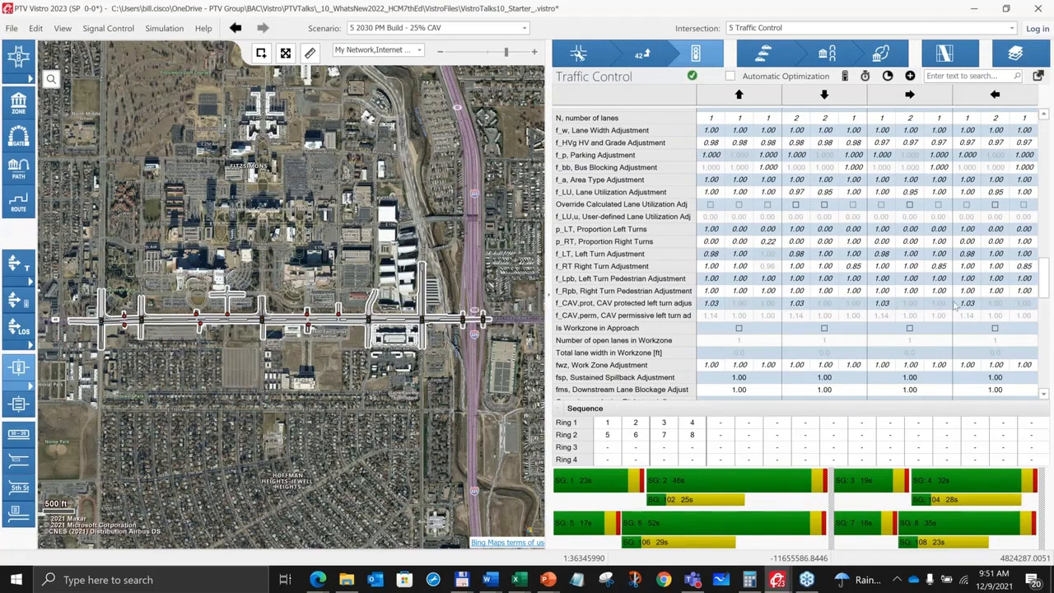
{"action": "scroll", "coordinate": [949, 304], "scroll_direction": "up", "scroll_amount": 5}
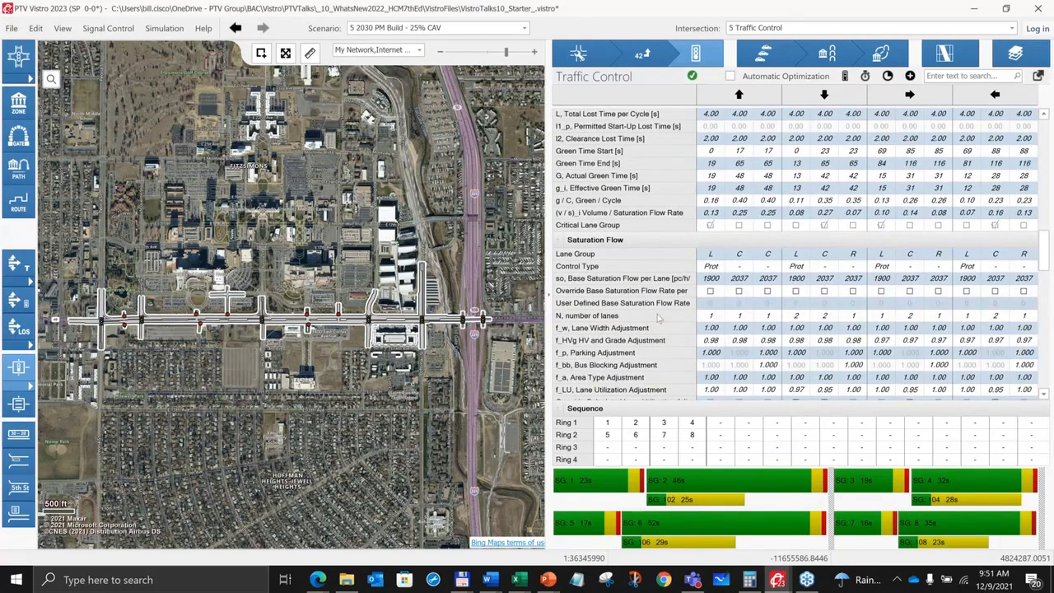
Activate the 2030 PM Build - 0% CAV scenario and examine intersection 5's Saturation Flow values.
{"action": "left_click", "coordinate": [525, 28]}
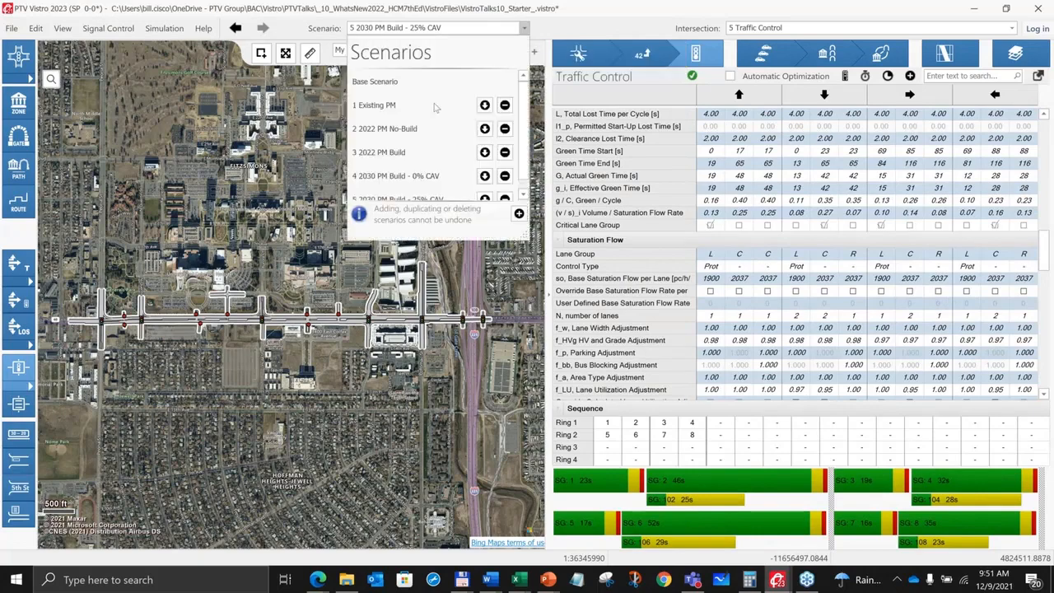
{"action": "left_click", "coordinate": [390, 180]}
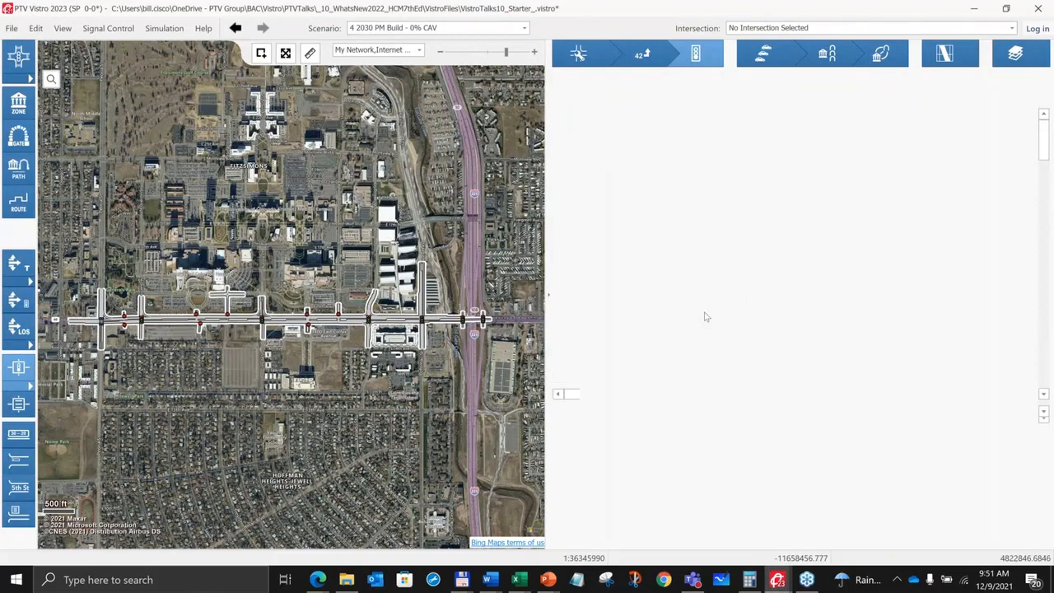
{"action": "scroll", "coordinate": [705, 317], "scroll_direction": "down", "scroll_amount": 15}
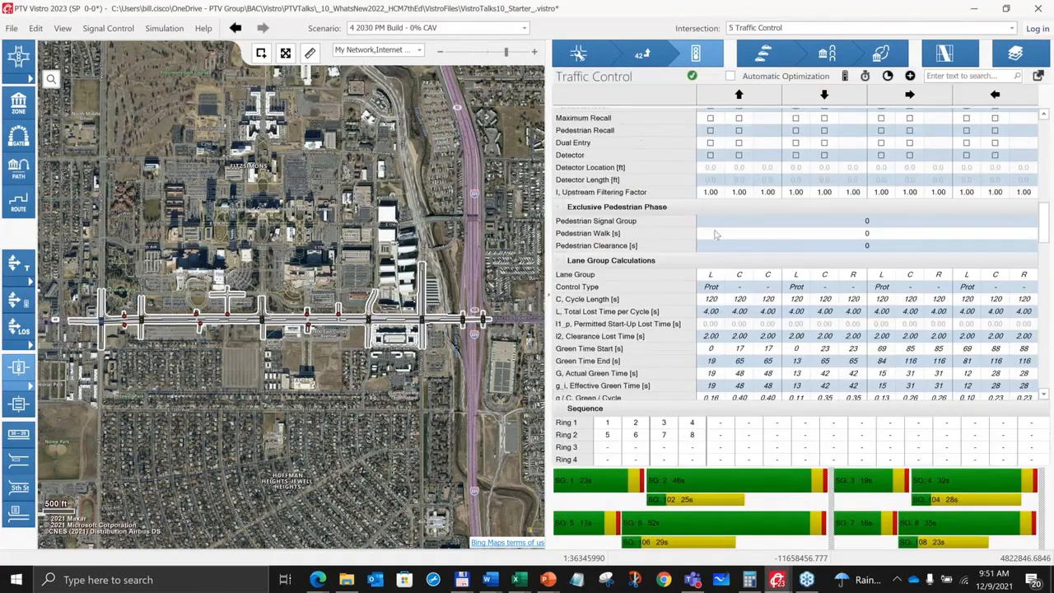
{"action": "scroll", "coordinate": [601, 303], "scroll_direction": "down", "scroll_amount": 7}
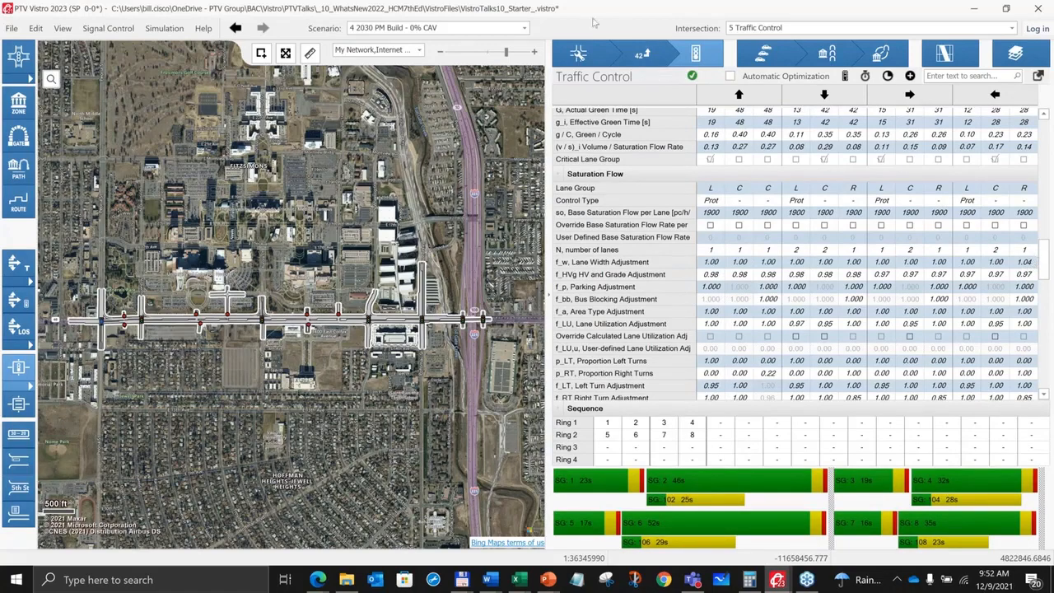
Return to the 2030 PM Build - 25% CAV scenario and compare intersection 5's base saturation flow, CAV adjustments and final saturation flow rates.
{"action": "left_click", "coordinate": [524, 30]}
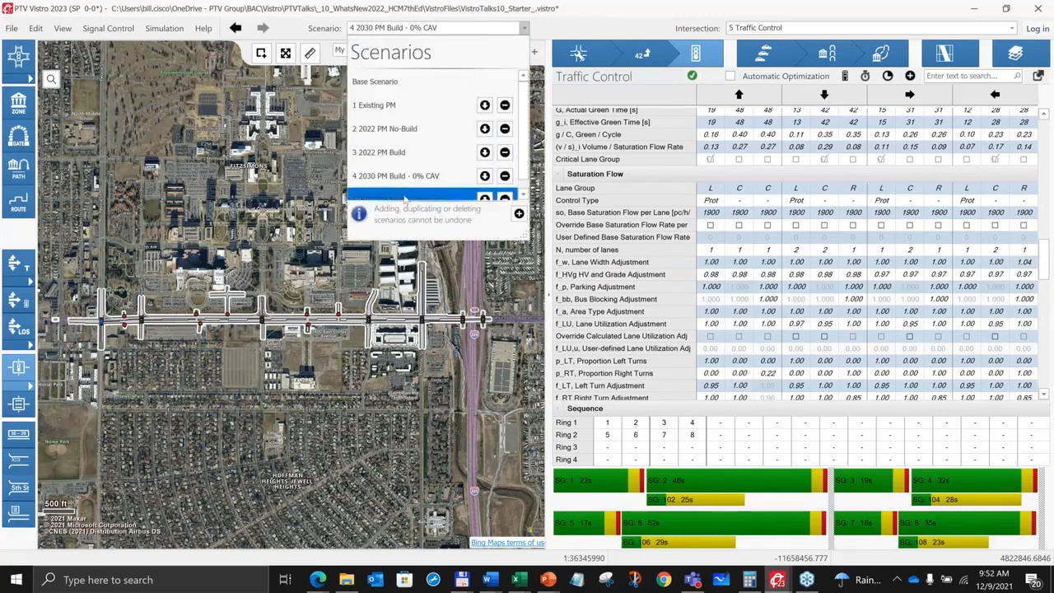
{"action": "left_click", "coordinate": [404, 198]}
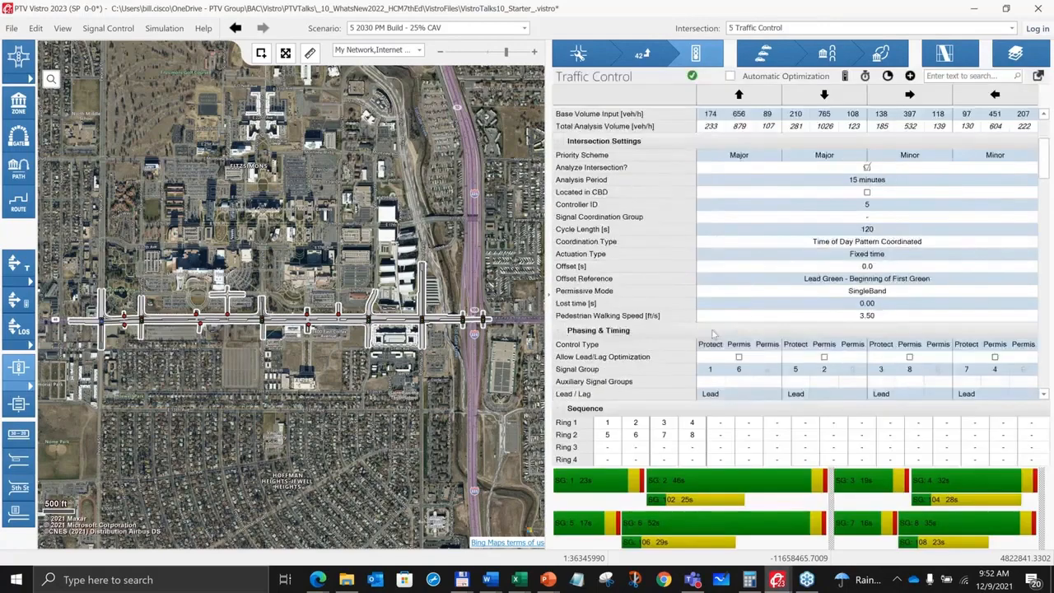
{"action": "scroll", "coordinate": [719, 305], "scroll_direction": "down", "scroll_amount": 10}
{"action": "scroll", "coordinate": [719, 304], "scroll_direction": "down", "scroll_amount": 5}
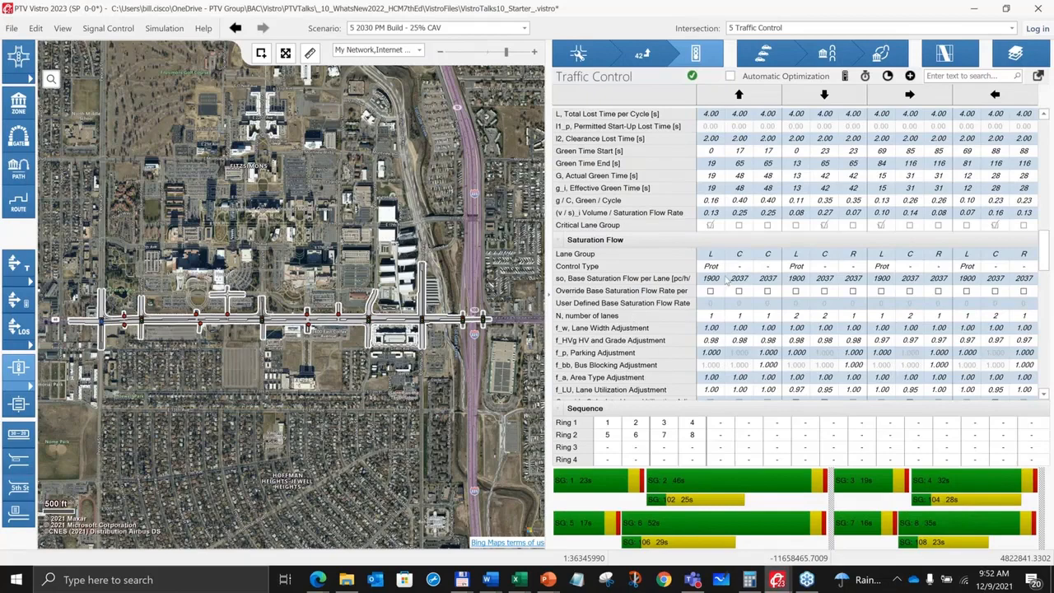
{"action": "scroll", "coordinate": [728, 277], "scroll_direction": "down", "scroll_amount": 10}
{"action": "scroll", "coordinate": [728, 274], "scroll_direction": "up", "scroll_amount": 3}
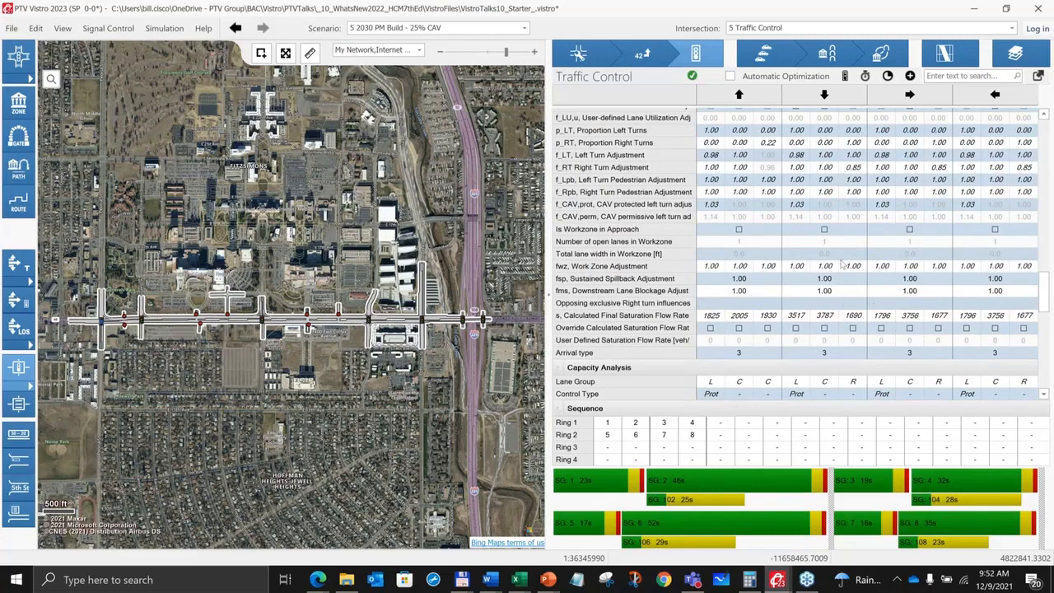
{"action": "scroll", "coordinate": [844, 262], "scroll_direction": "up", "scroll_amount": 3}
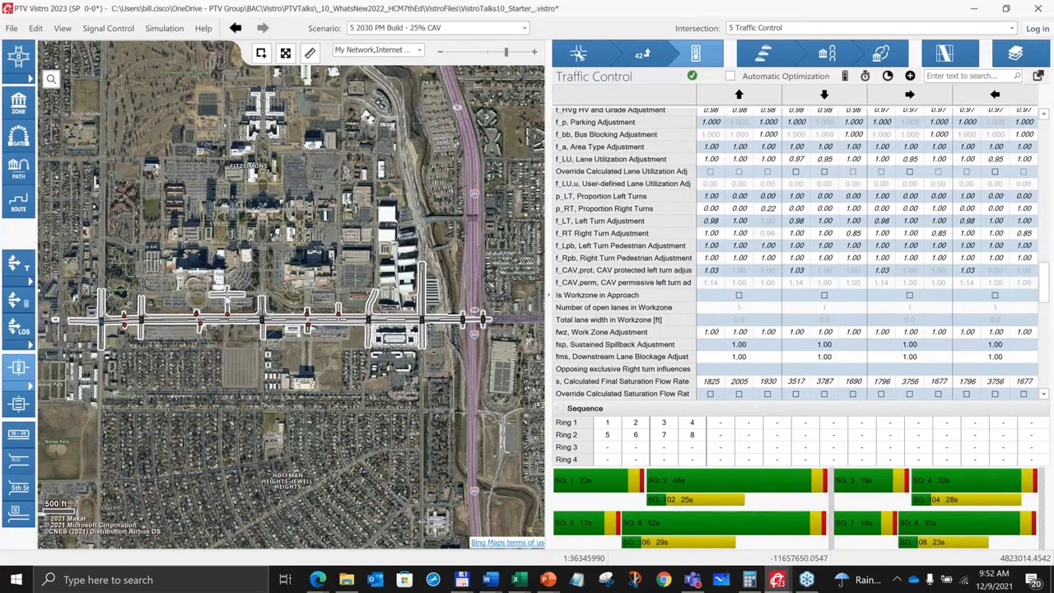
Check the Roundabout Sample intersection's Proportion of CAVs, and examine its Traffic Control lane capacities and delay results.
{"action": "left_click", "coordinate": [227, 294]}
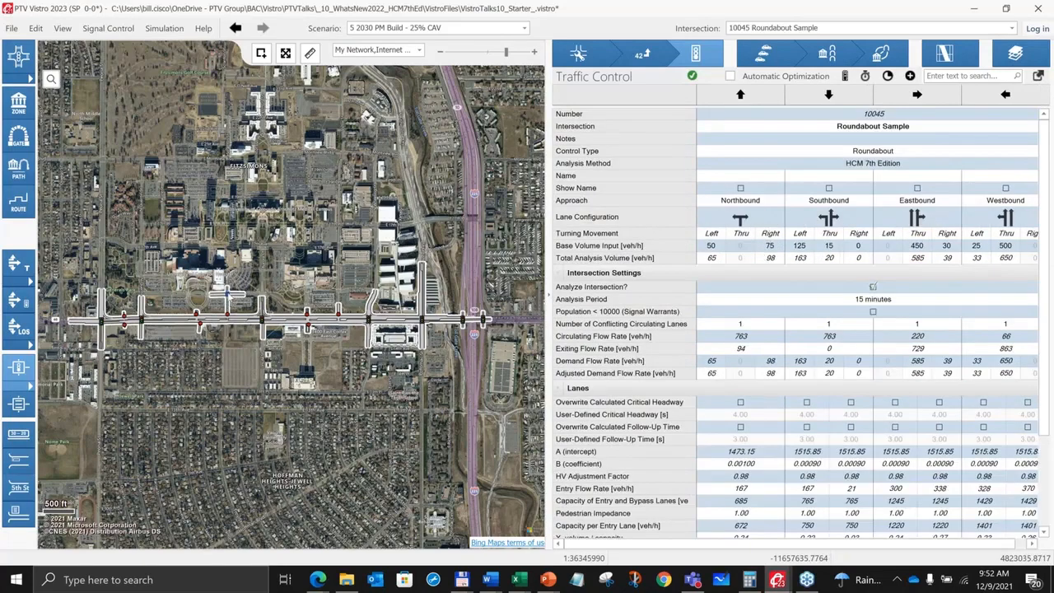
{"action": "left_click", "coordinate": [642, 56]}
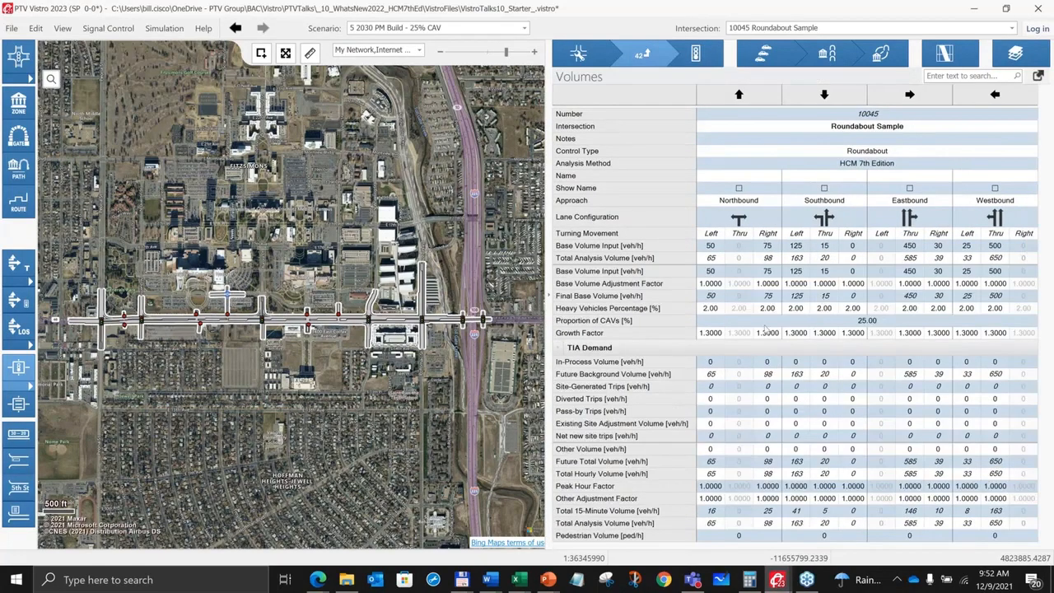
{"action": "left_click", "coordinate": [696, 54]}
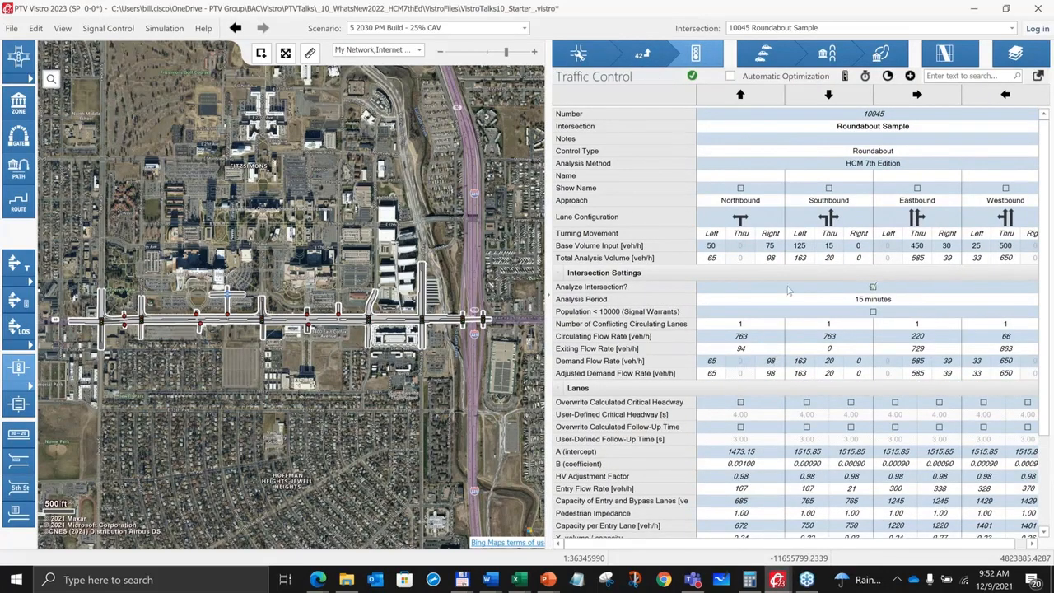
{"action": "scroll", "coordinate": [788, 290], "scroll_direction": "down", "scroll_amount": 3}
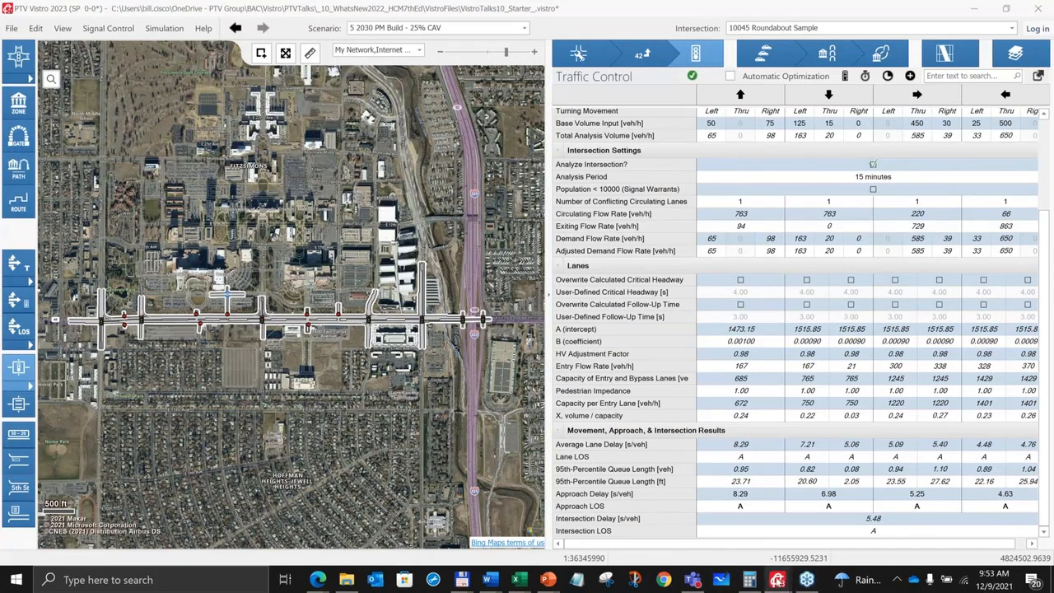
Switch to the VistroTalks10_Complete file and display intersection 5's volumes in the 2030 PM Build - 50% CAV scenario.
{"action": "mouse_move", "coordinate": [778, 579]}
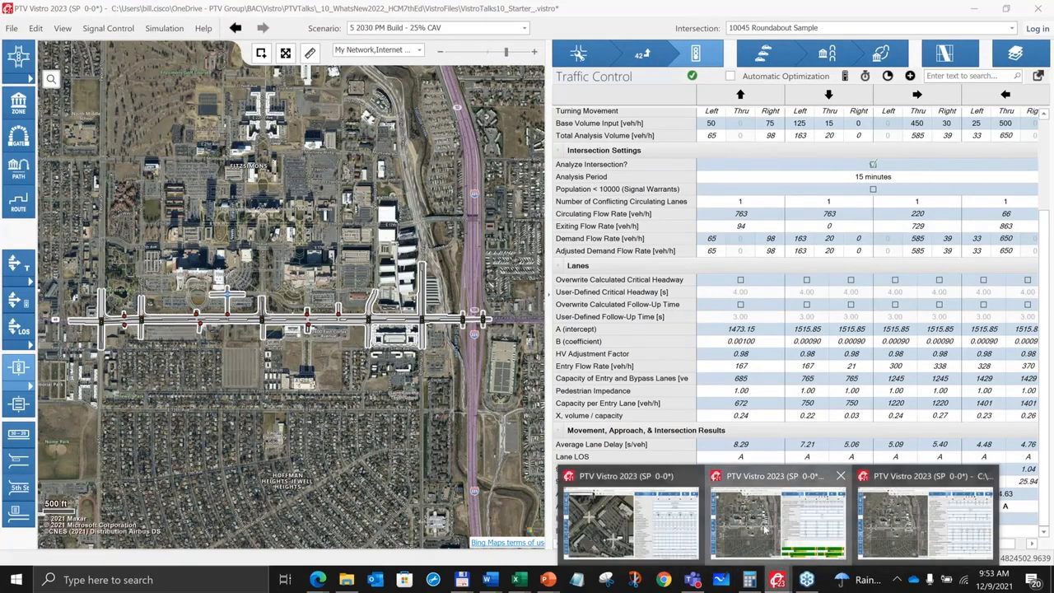
{"action": "left_click", "coordinate": [765, 530]}
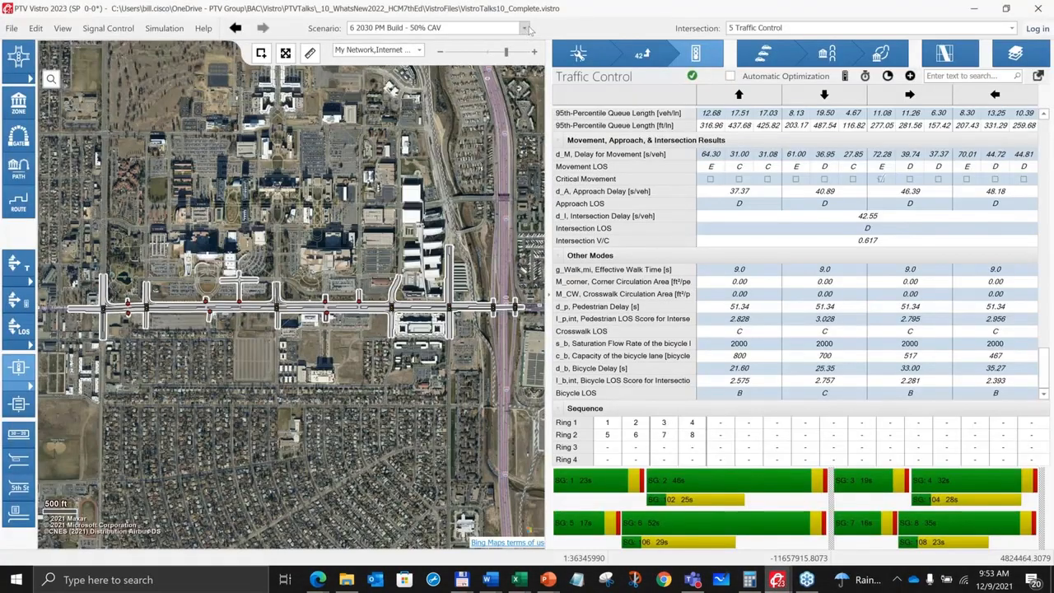
{"action": "left_click", "coordinate": [524, 28]}
{"action": "scroll", "coordinate": [492, 171], "scroll_direction": "down", "scroll_amount": 1}
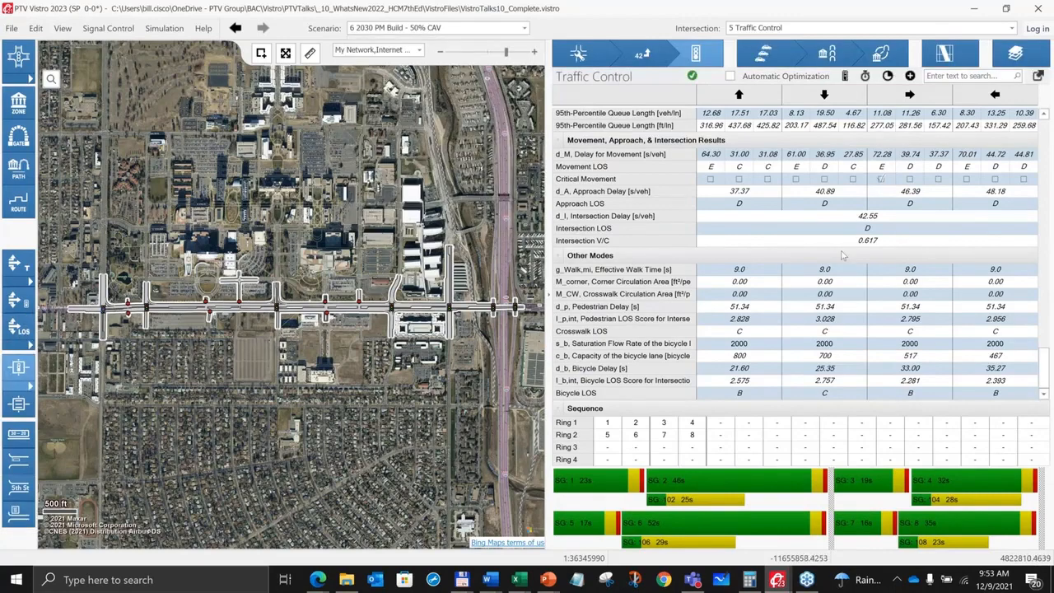
{"action": "left_click", "coordinate": [652, 54]}
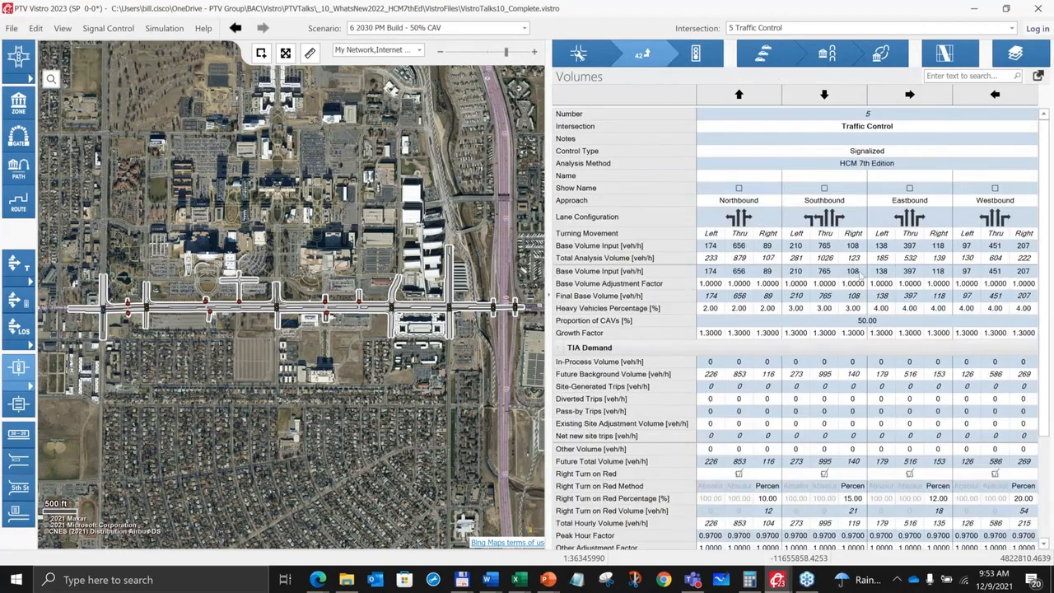
Examine intersection 5's Traffic Control delay results and Saturation Flow values in the 50% CAV scenario.
{"action": "left_click", "coordinate": [711, 60]}
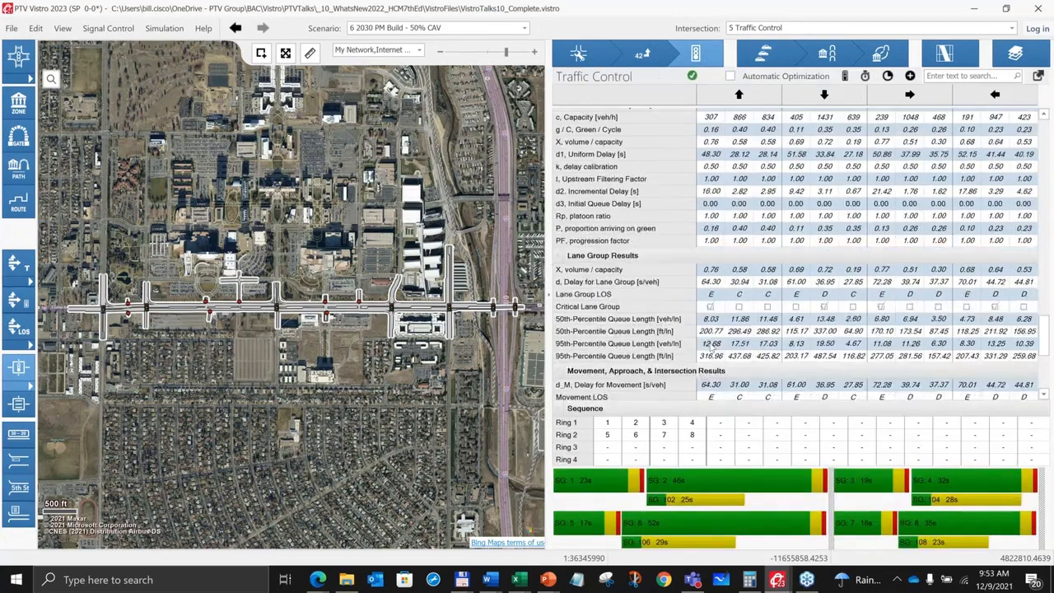
{"action": "scroll", "coordinate": [713, 341], "scroll_direction": "down", "scroll_amount": 10}
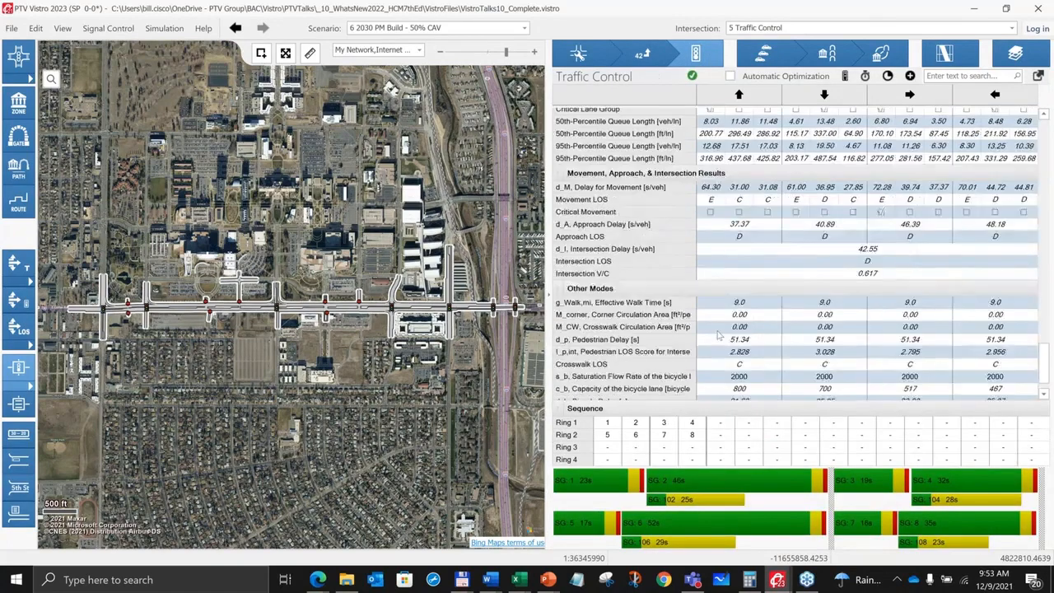
{"action": "scroll", "coordinate": [718, 335], "scroll_direction": "up", "scroll_amount": 10}
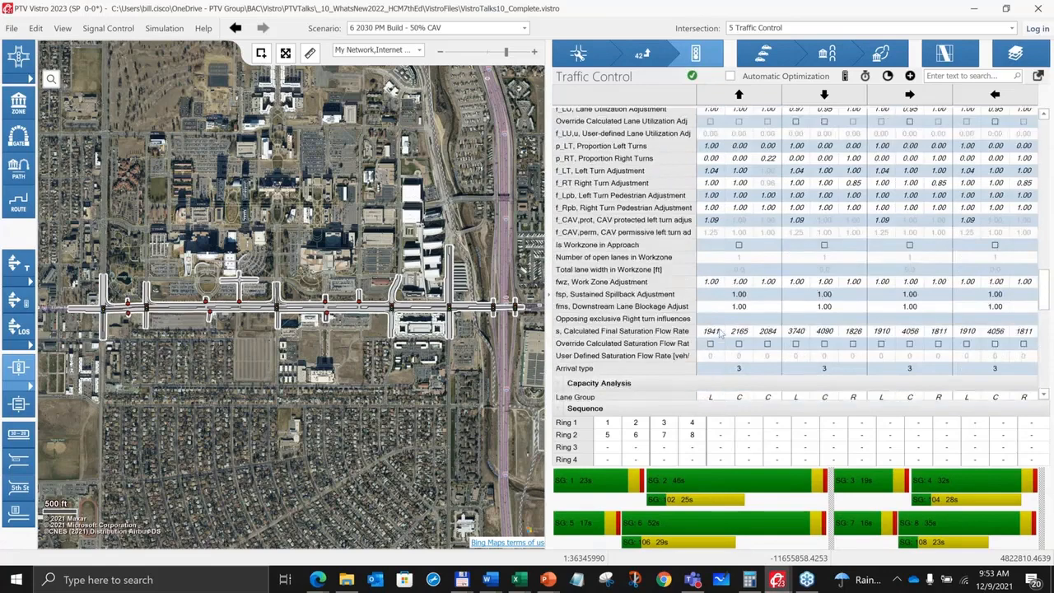
{"action": "scroll", "coordinate": [713, 337], "scroll_direction": "up", "scroll_amount": 4}
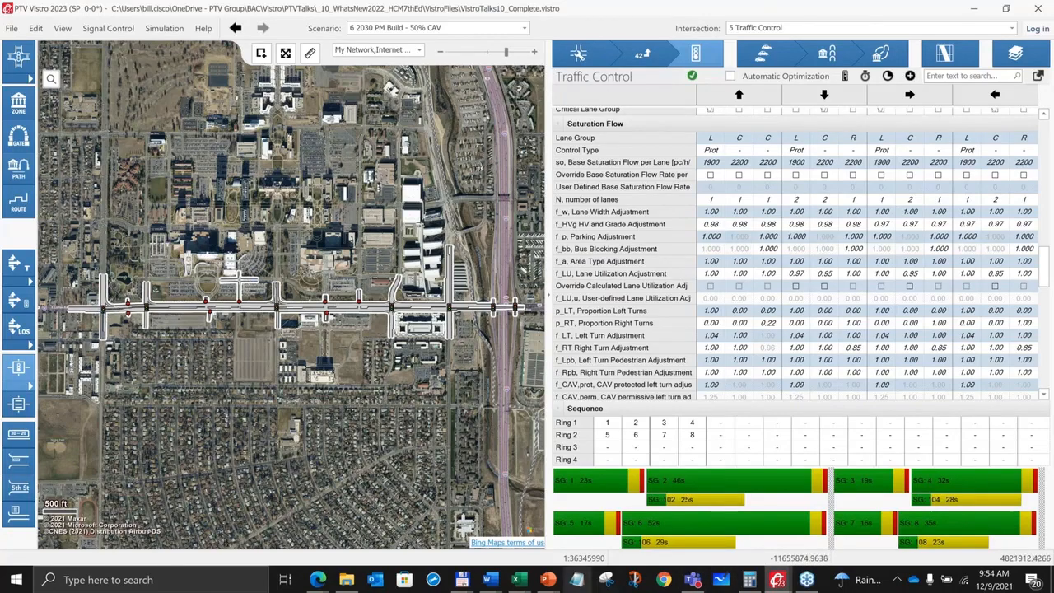
Switch to the CAV_Vistro_Results workbook in Excel, enlarge its window to compare the scenario results, and return to Vistro.
{"action": "mouse_move", "coordinate": [520, 586]}
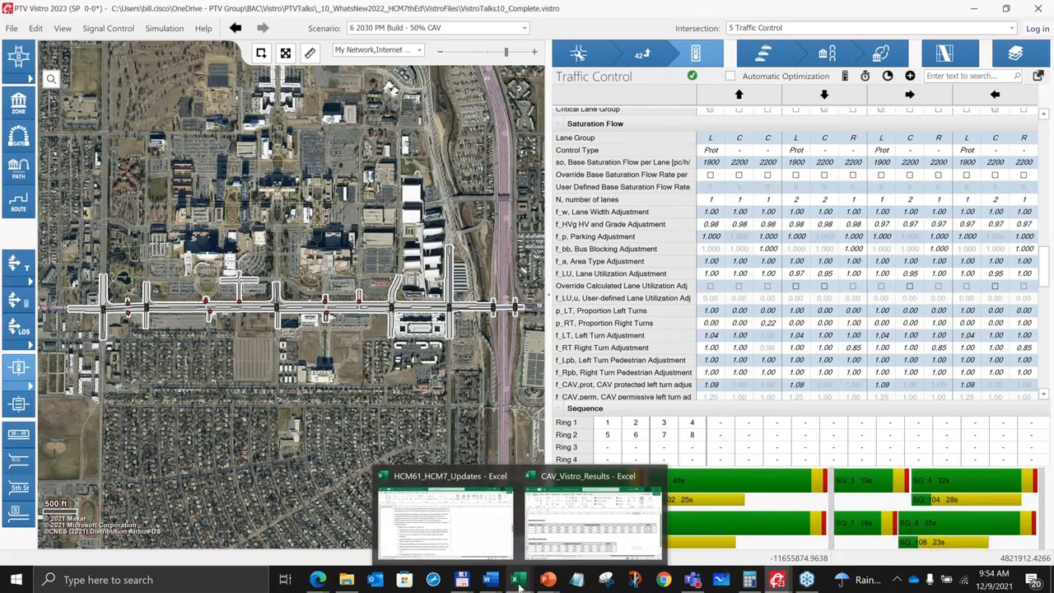
{"action": "left_click", "coordinate": [593, 519]}
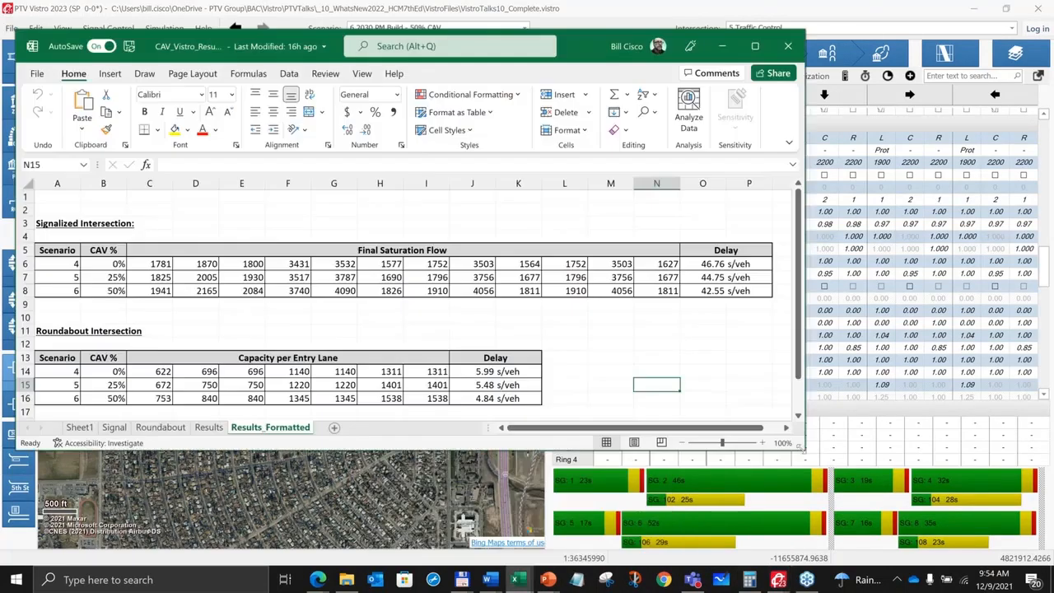
{"action": "left_click_drag", "start_coordinate": [882, 499], "coordinate": [926, 524]}
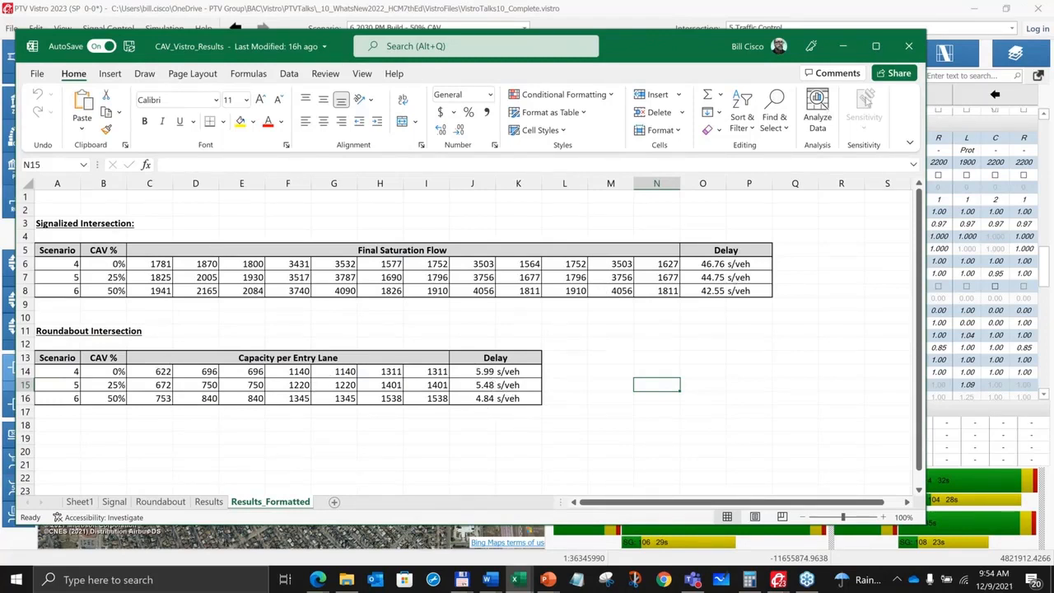
{"action": "left_click", "coordinate": [845, 47]}
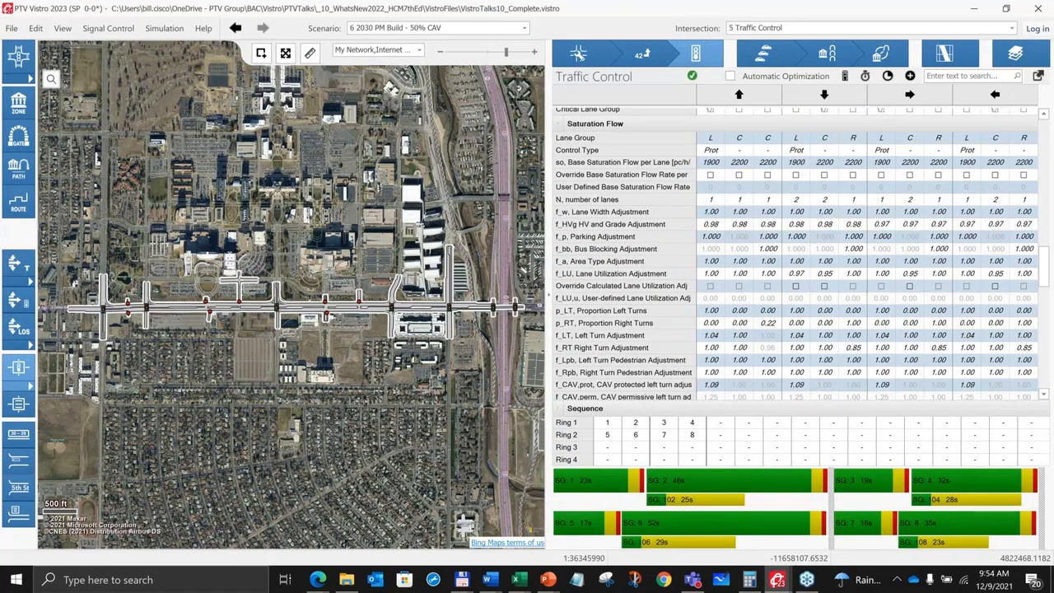
Check the available analysis methods for signalized intersections in Global Settings, and leave the settings without applying changes.
{"action": "left_click", "coordinate": [36, 28]}
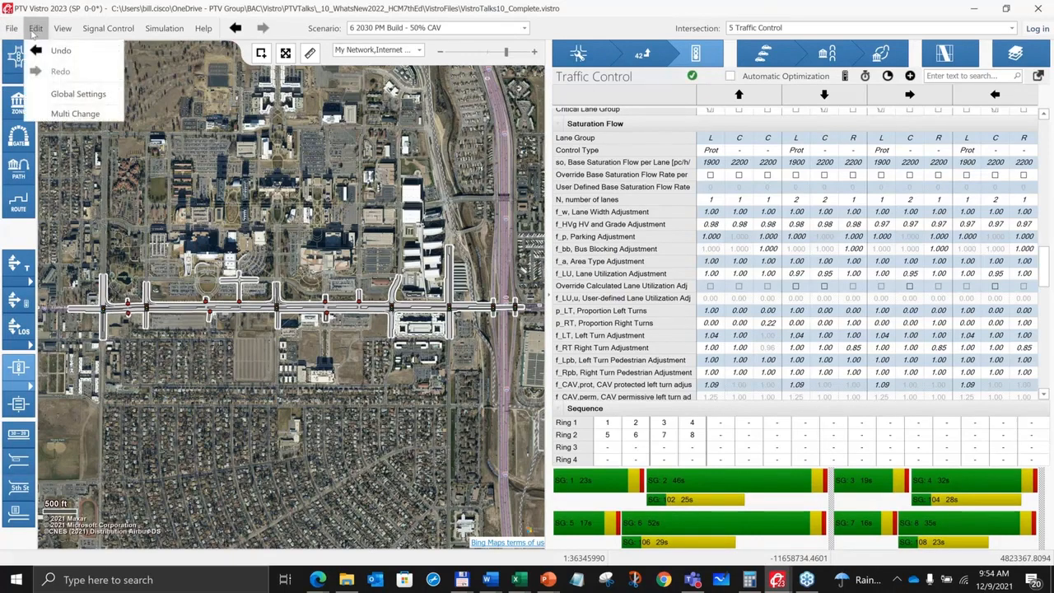
{"action": "left_click", "coordinate": [70, 96]}
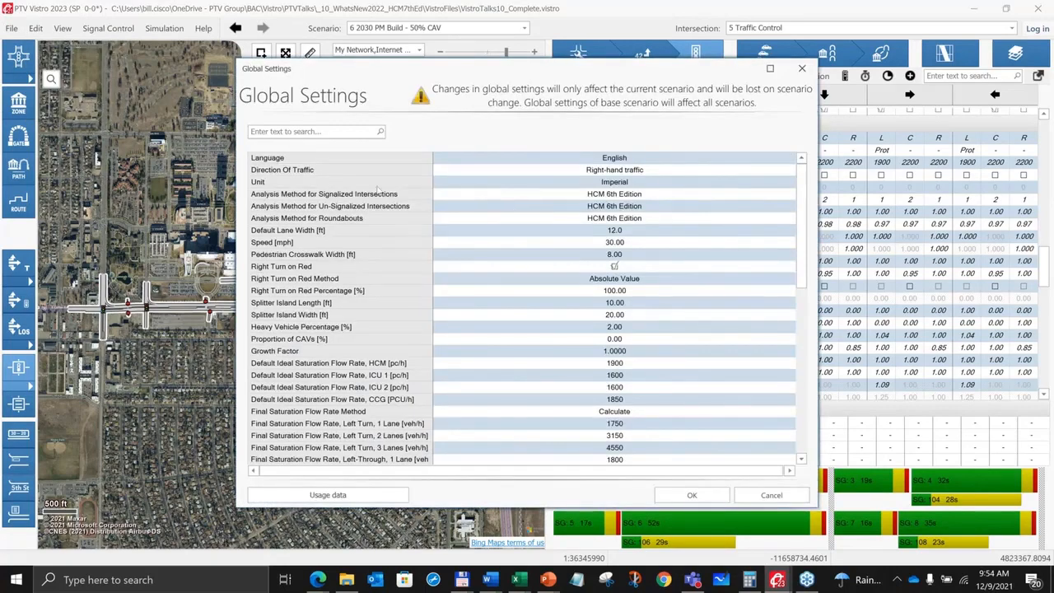
{"action": "left_click", "coordinate": [474, 198]}
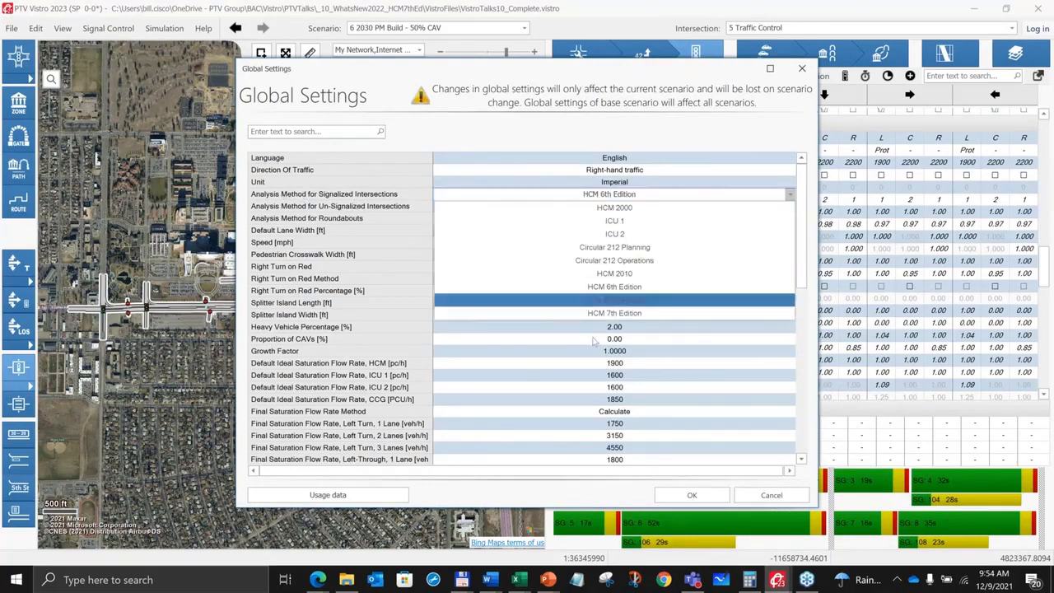
{"action": "left_click", "coordinate": [537, 194]}
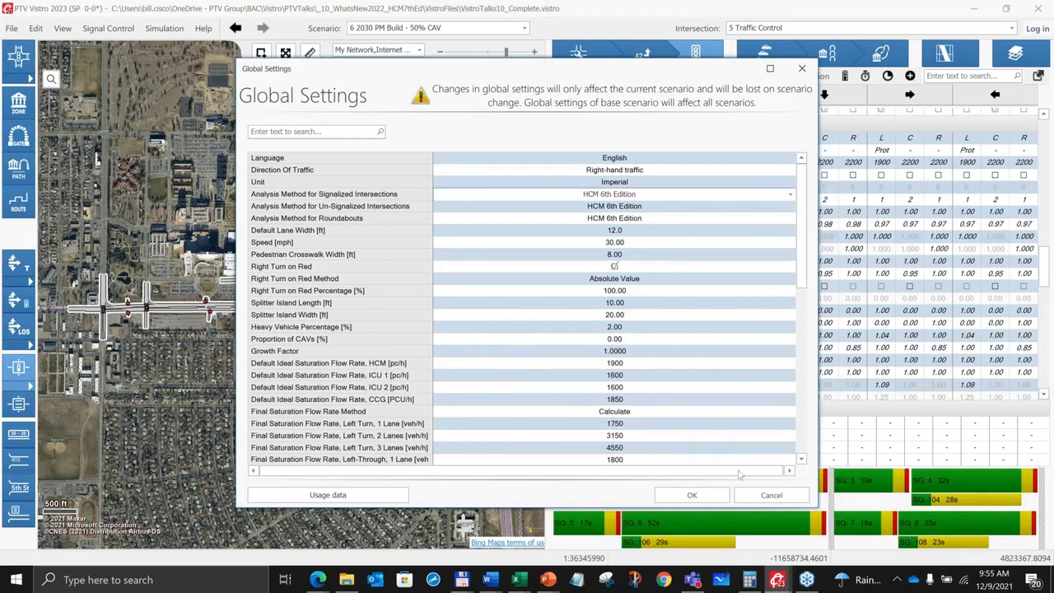
{"action": "left_click", "coordinate": [764, 498]}
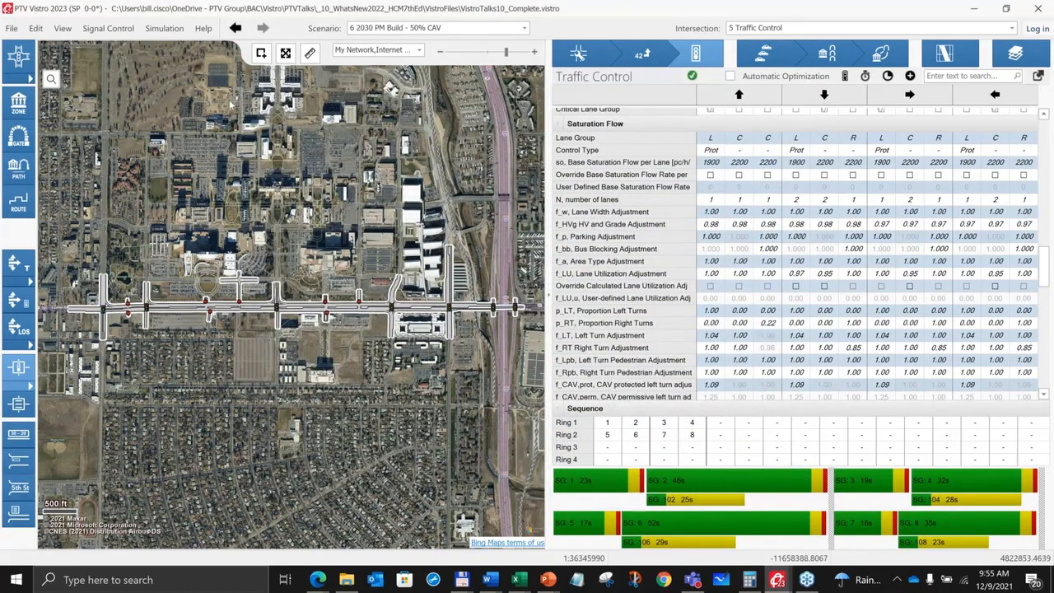
Open Multi Change to view its options for editing several intersections at once.
{"action": "left_click", "coordinate": [35, 28]}
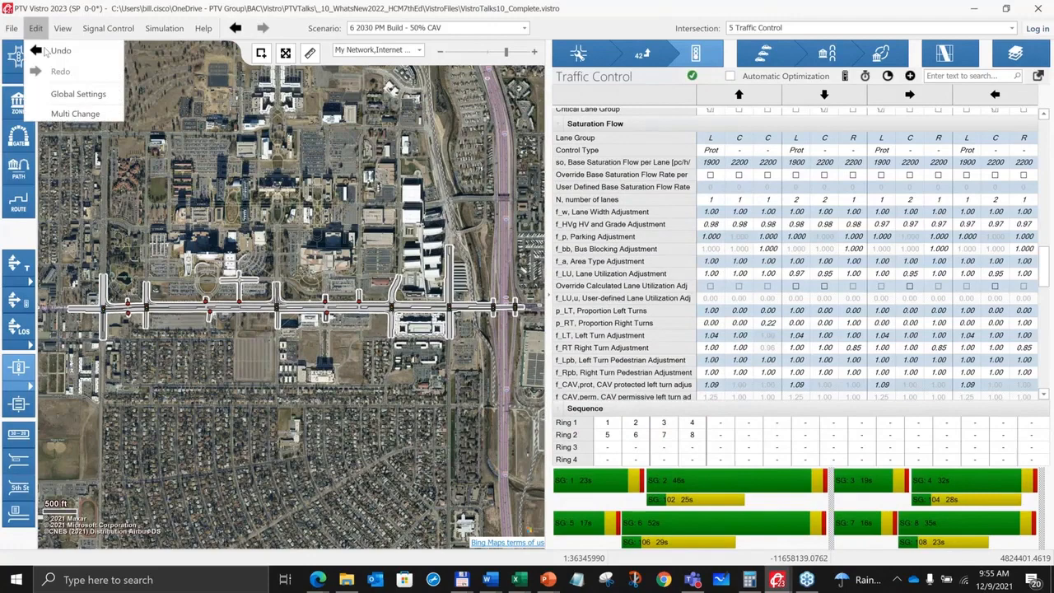
{"action": "left_click", "coordinate": [75, 113]}
{"action": "left_click", "coordinate": [755, 440]}
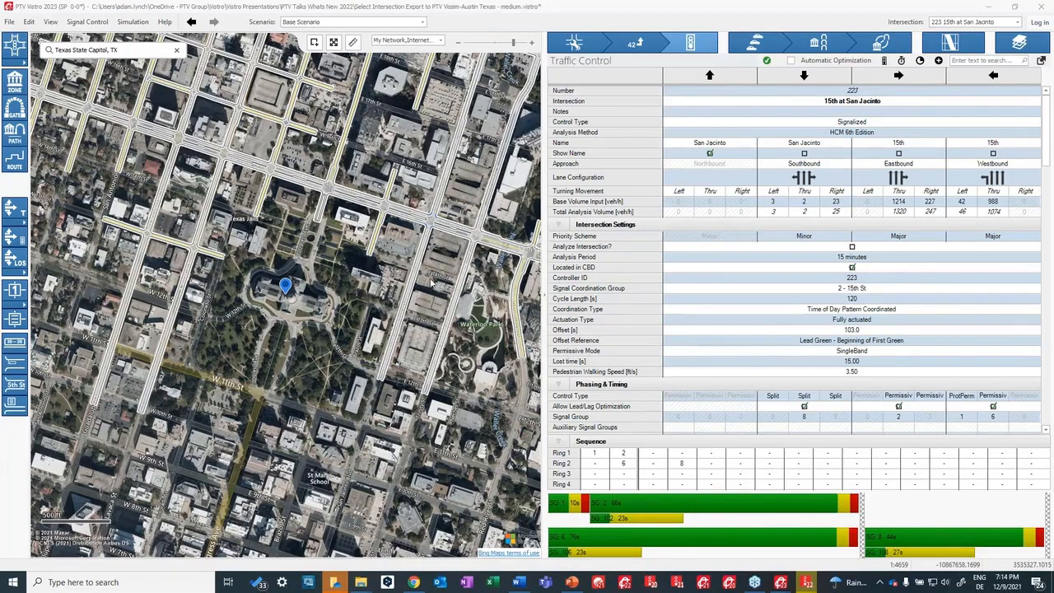
Examine the Try Set option in Optimize Split and Cycle Time for 15th at San Jacinto, try shortening the cycle set, and leave the dialog.
{"action": "scroll", "coordinate": [429, 221], "scroll_direction": "up", "scroll_amount": 2}
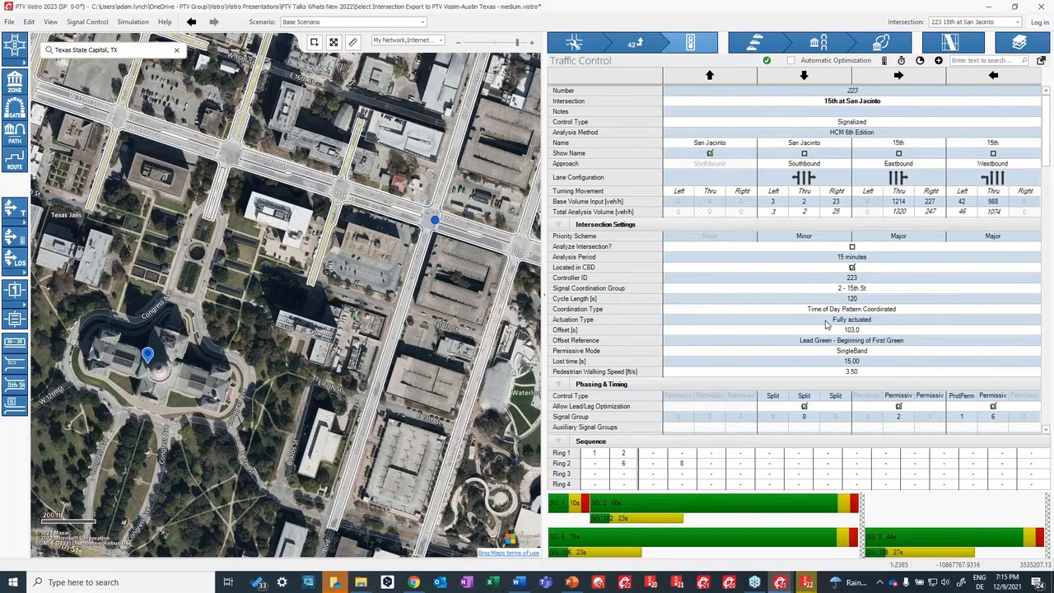
{"action": "left_click", "coordinate": [901, 62]}
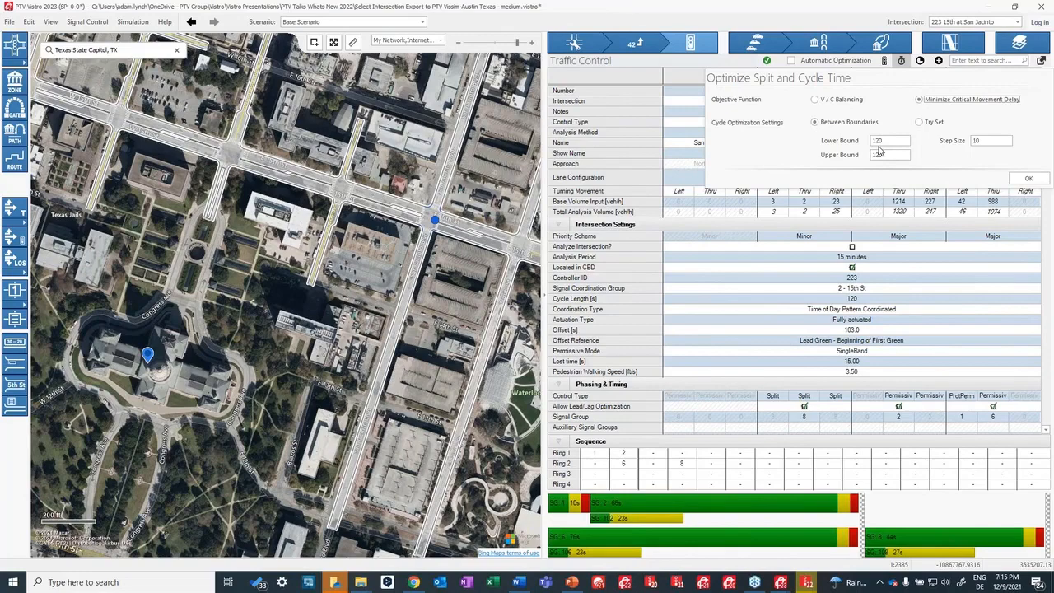
{"action": "left_click", "coordinate": [921, 122]}
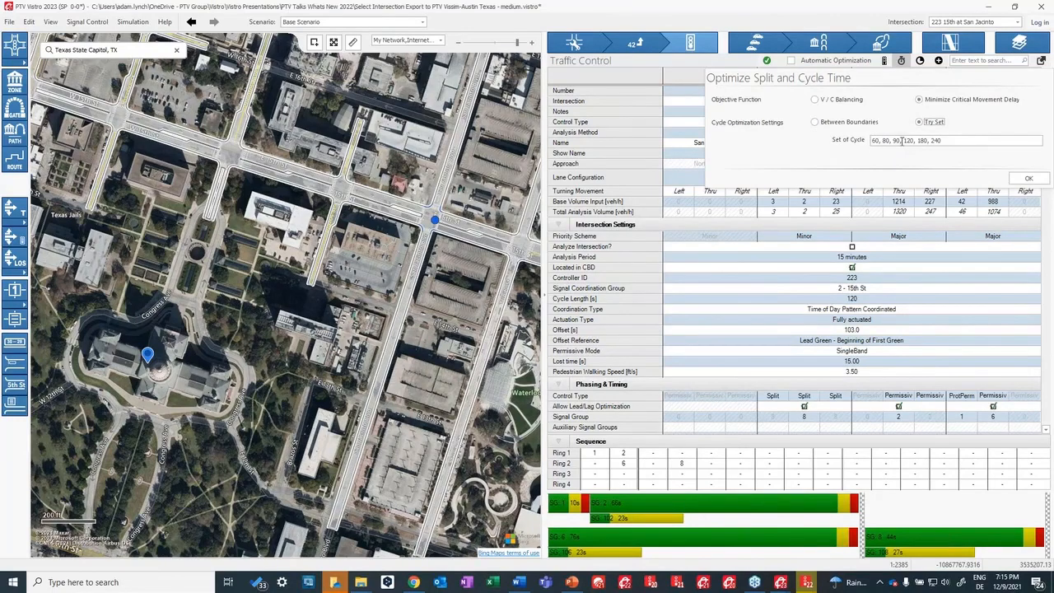
{"action": "left_click_drag", "start_coordinate": [902, 140], "coordinate": [967, 144]}
{"action": "key", "text": "BackSpace"}
{"action": "left_click", "coordinate": [763, 23]}
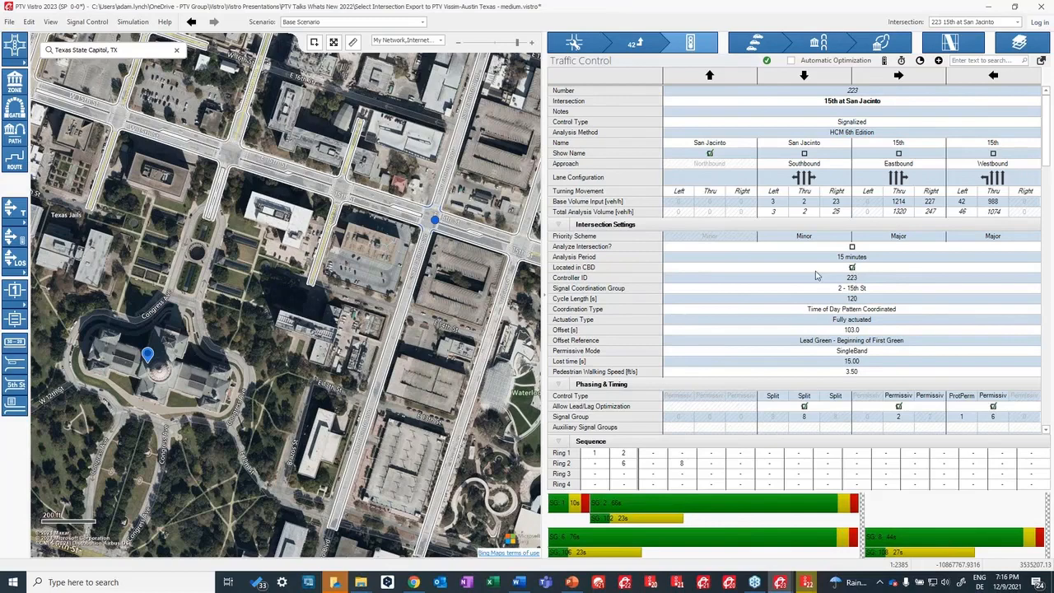
Review the Intersection Settings and following Traffic Control parameters of 15th at San Jacinto.
{"action": "left_click", "coordinate": [816, 272]}
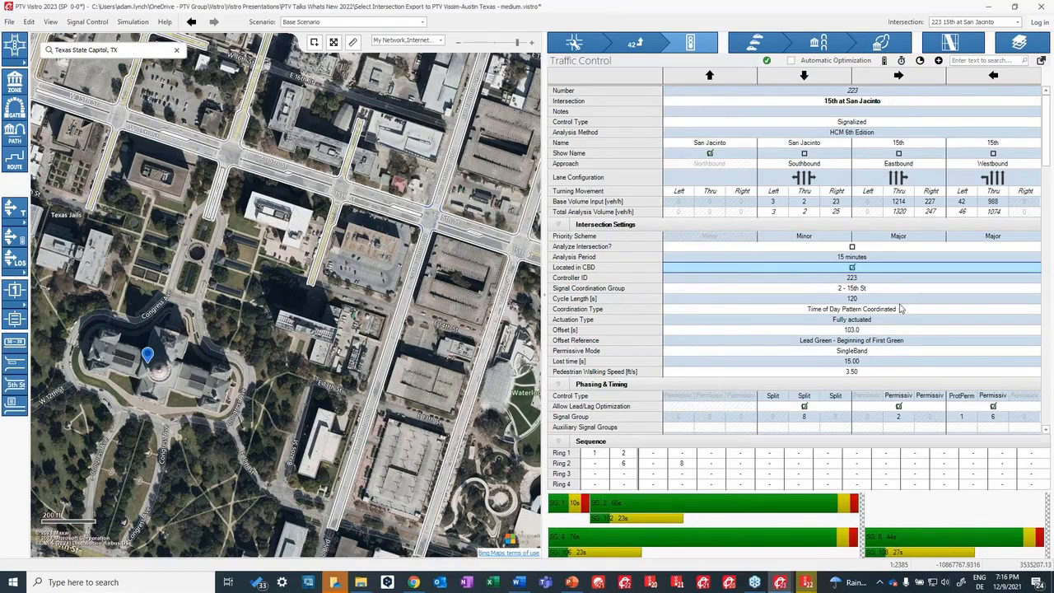
{"action": "scroll", "coordinate": [900, 308], "scroll_direction": "down", "scroll_amount": 4}
{"action": "scroll", "coordinate": [900, 308], "scroll_direction": "up", "scroll_amount": 2}
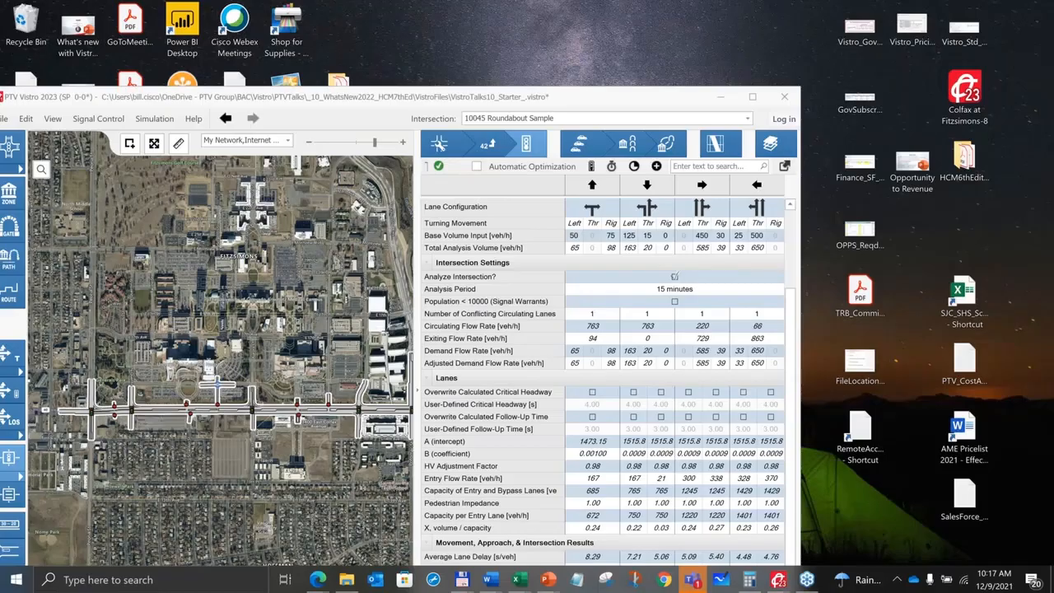
Maximize the VistroTalks10_Starter_ window, display intersection 5 in the 25% CAV scenario, and examine its Saturation Flow section.
{"action": "left_click", "coordinate": [754, 96]}
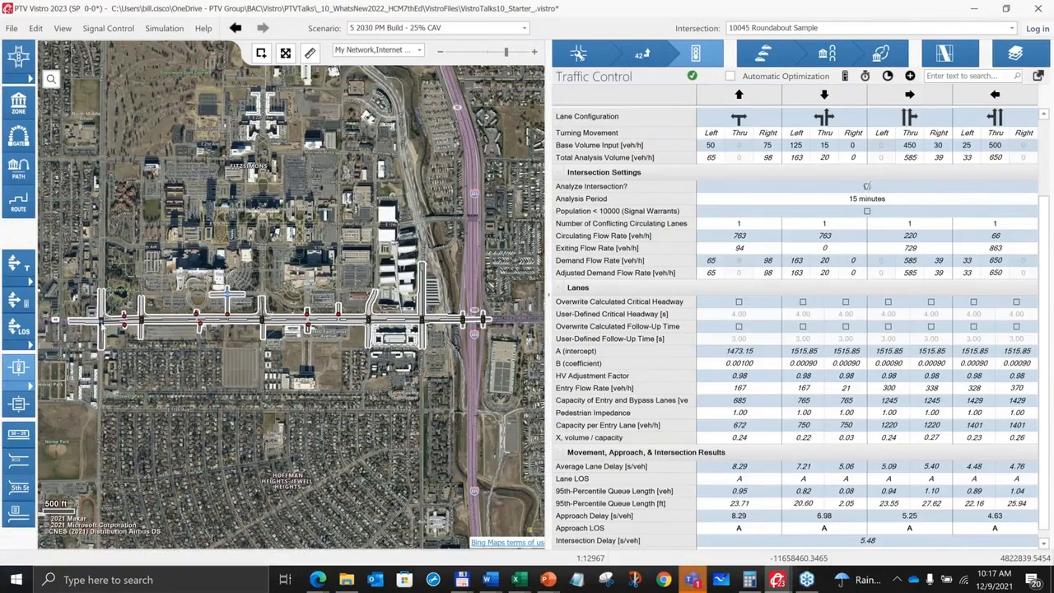
{"action": "left_click", "coordinate": [972, 146]}
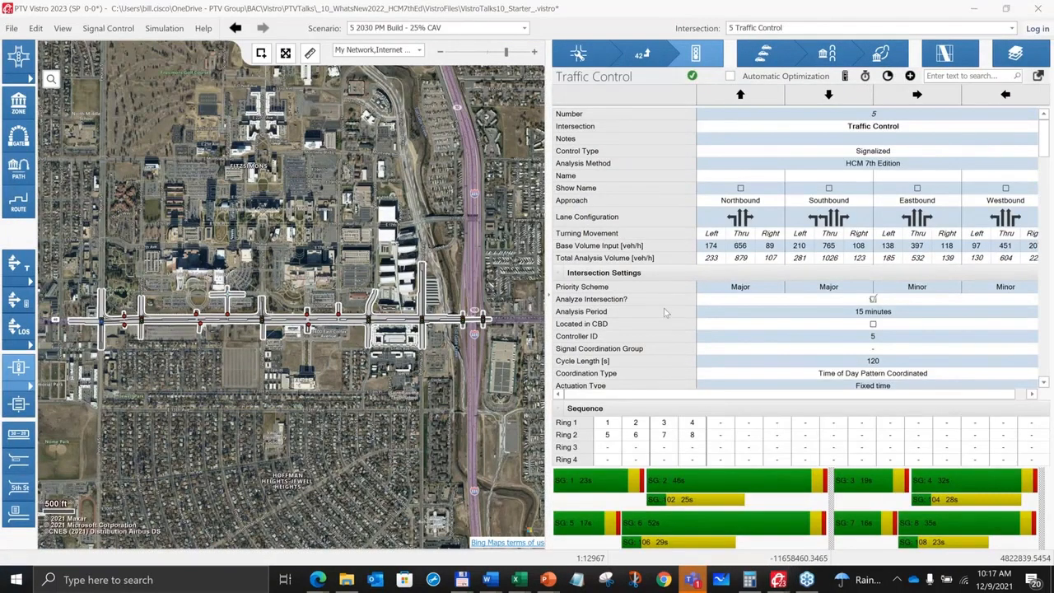
{"action": "scroll", "coordinate": [664, 308], "scroll_direction": "down", "scroll_amount": 5}
{"action": "scroll", "coordinate": [649, 331], "scroll_direction": "down", "scroll_amount": 3}
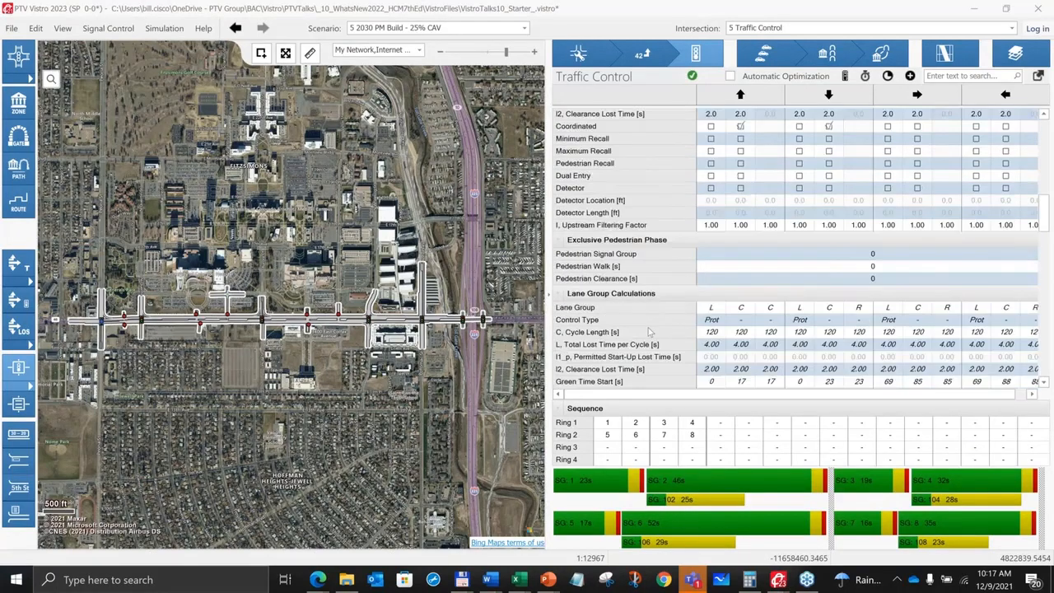
{"action": "scroll", "coordinate": [649, 331], "scroll_direction": "down", "scroll_amount": 5}
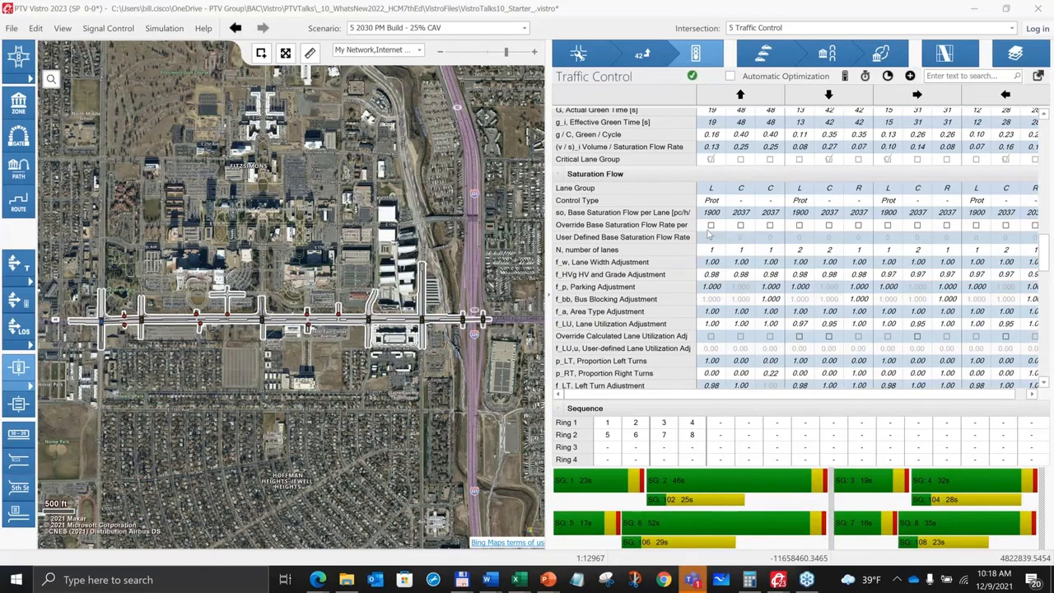
Override the calculated saturation flow rate of the first northbound C lane group with 2600 veh/h.
{"action": "scroll", "coordinate": [685, 214], "scroll_direction": "down", "scroll_amount": 5}
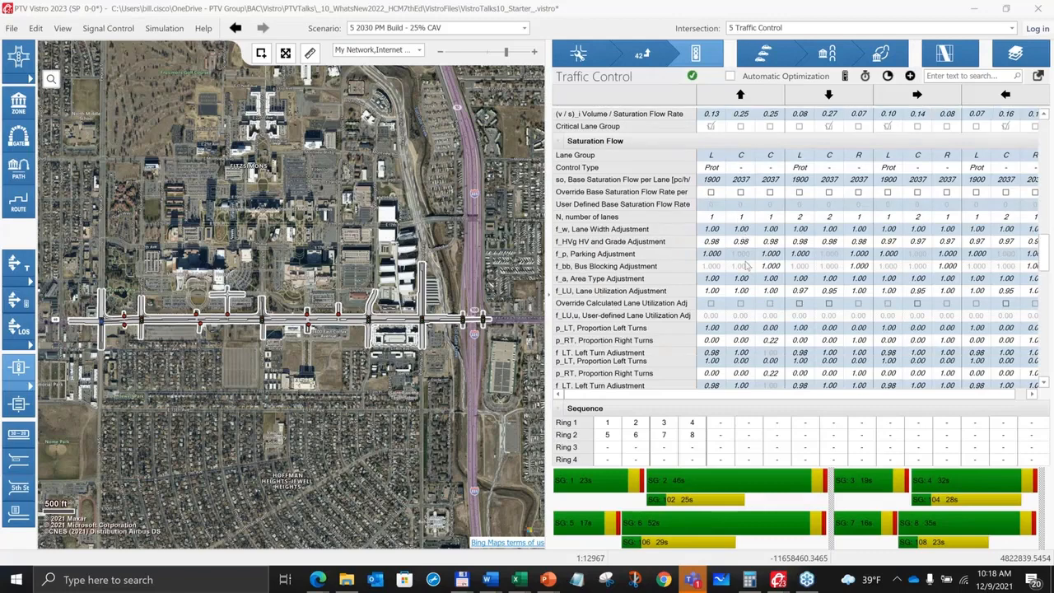
{"action": "scroll", "coordinate": [708, 354], "scroll_direction": "down", "scroll_amount": 1}
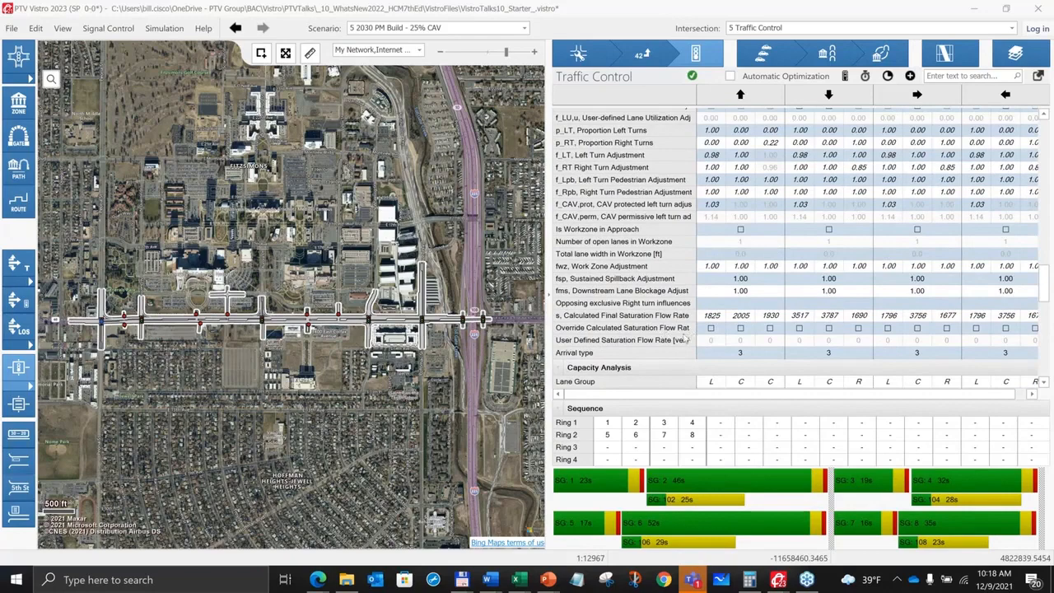
{"action": "left_click", "coordinate": [740, 328]}
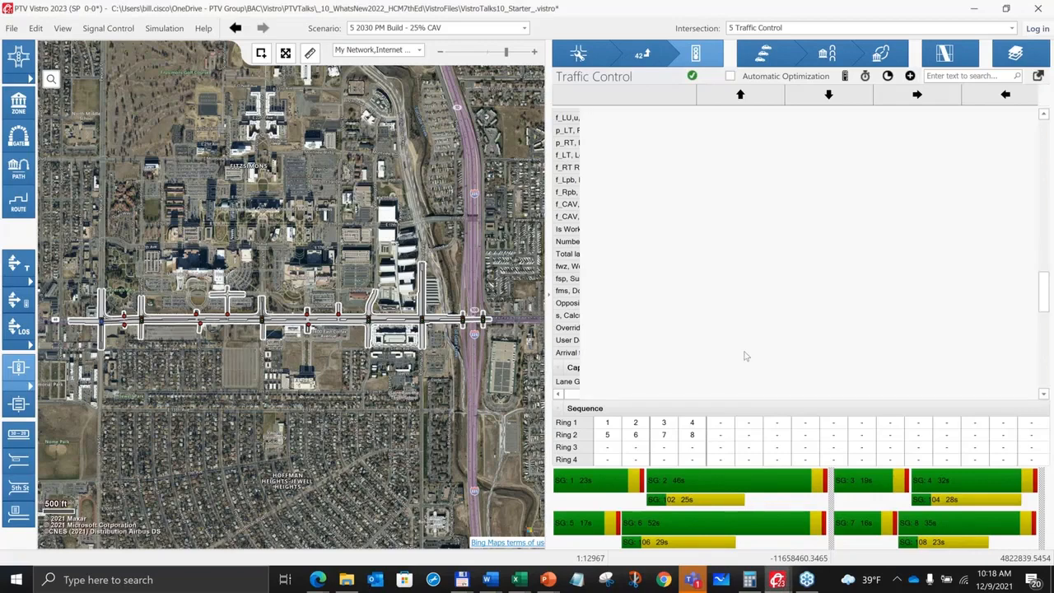
{"action": "type", "text": "2600"}
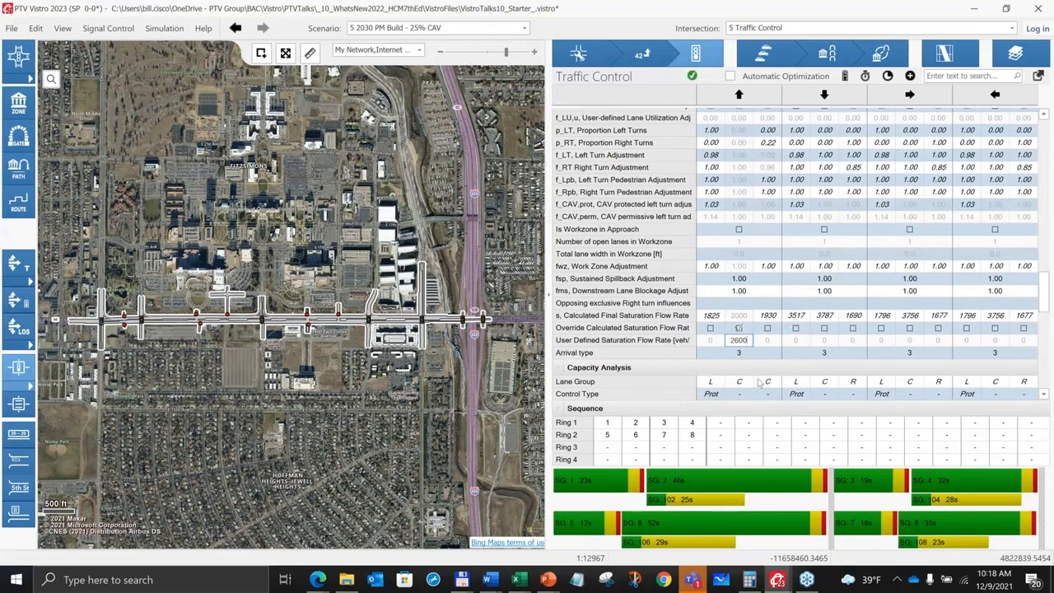
Override the base saturation flow rate of the northbound left-turn lane group with a user-defined value of 1750.
{"action": "scroll", "coordinate": [742, 316], "scroll_direction": "up", "scroll_amount": 1}
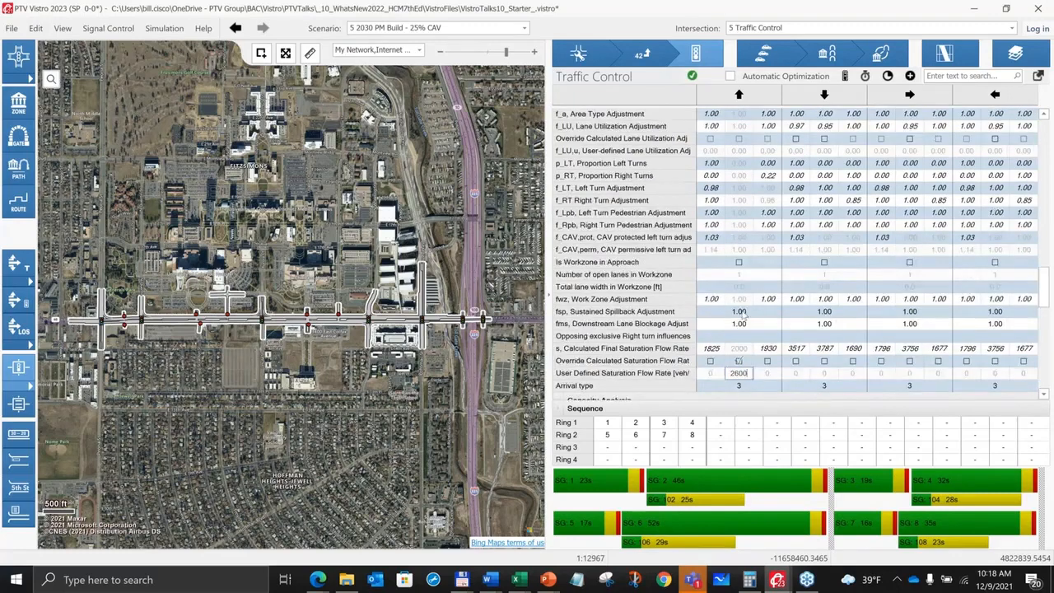
{"action": "scroll", "coordinate": [743, 315], "scroll_direction": "up", "scroll_amount": 6}
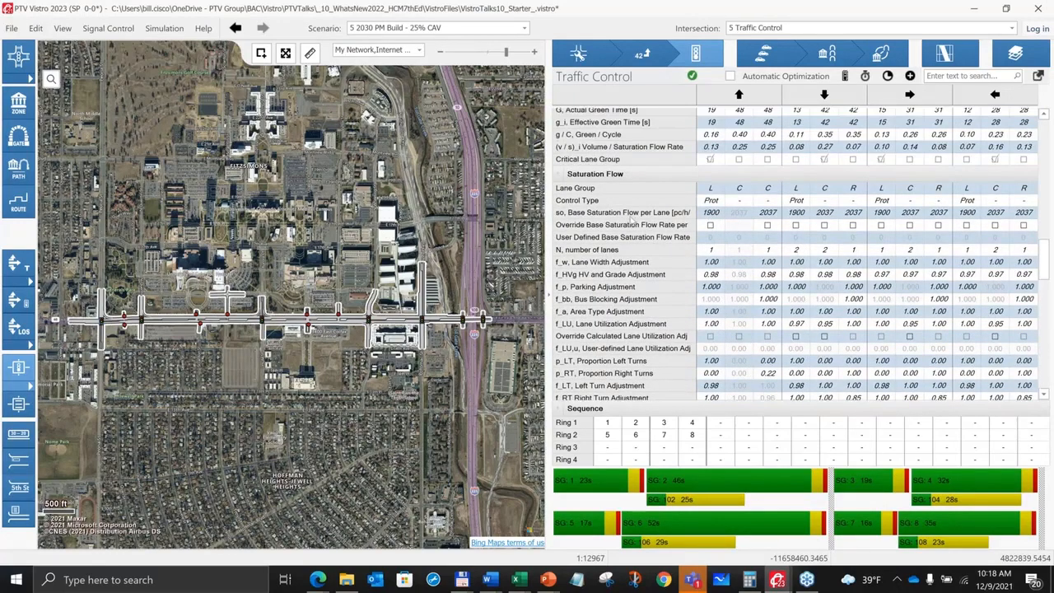
{"action": "left_click", "coordinate": [712, 225]}
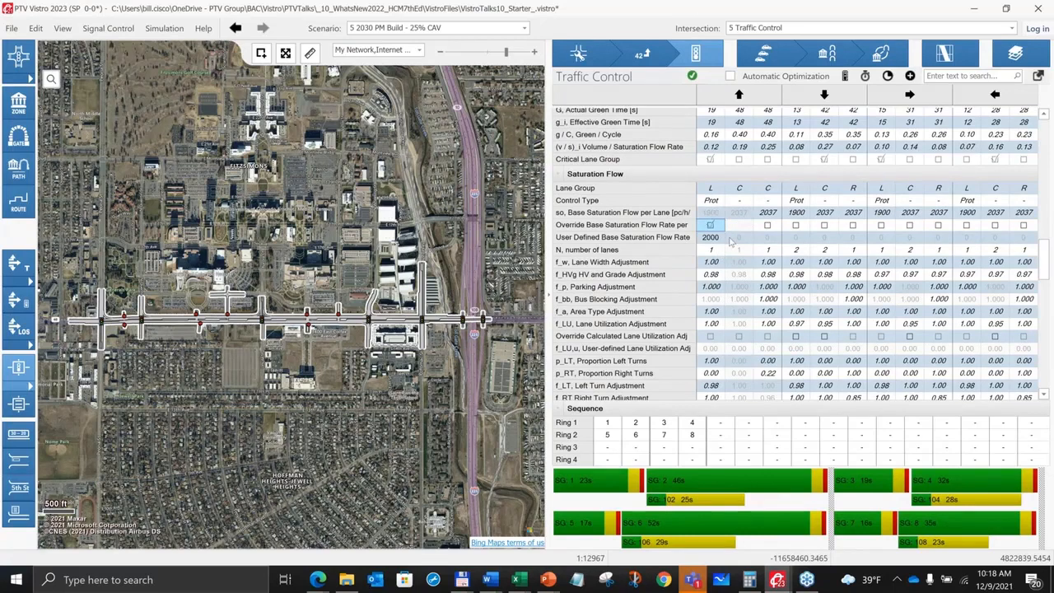
{"action": "left_click", "coordinate": [718, 238]}
{"action": "type", "text": "1750"}
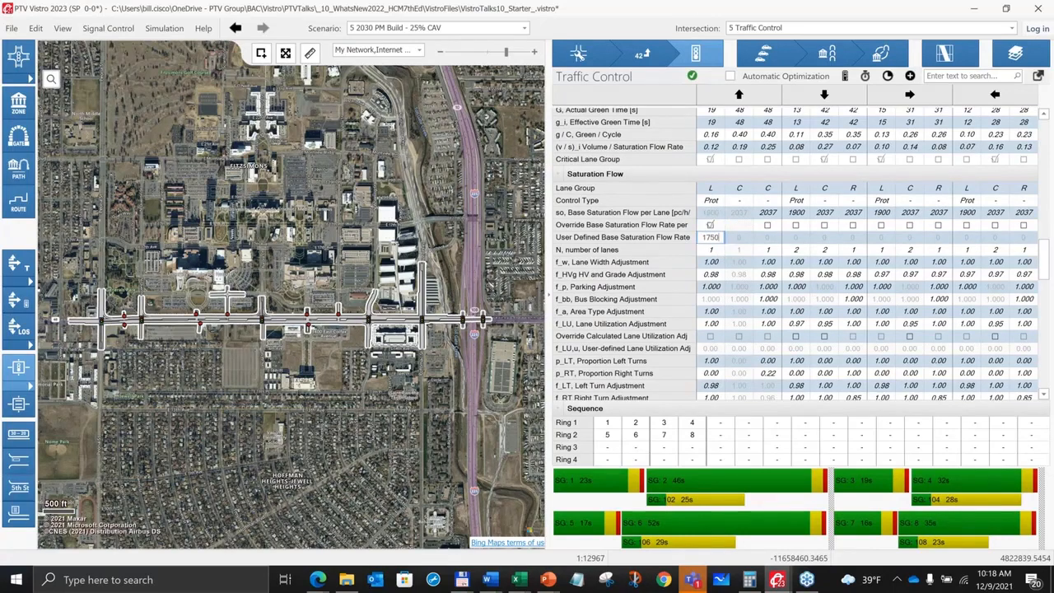
{"action": "key", "text": "Tab"}
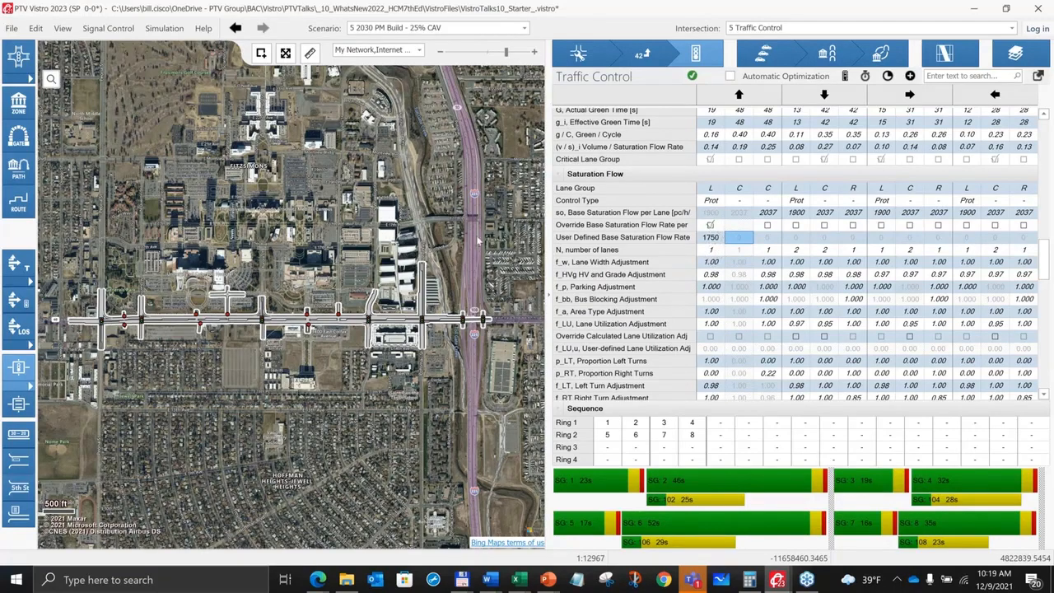
Review the default and final saturation flow rates in an enlarged Global Settings dialog, and cancel it.
{"action": "left_click", "coordinate": [36, 29]}
{"action": "left_click", "coordinate": [58, 100]}
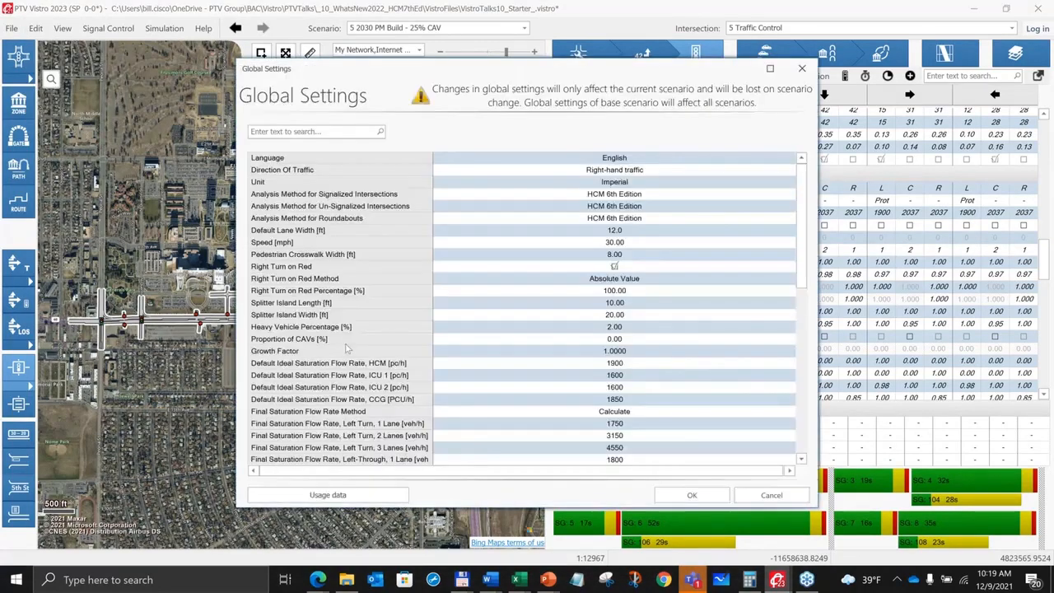
{"action": "scroll", "coordinate": [346, 349], "scroll_direction": "down", "scroll_amount": 3}
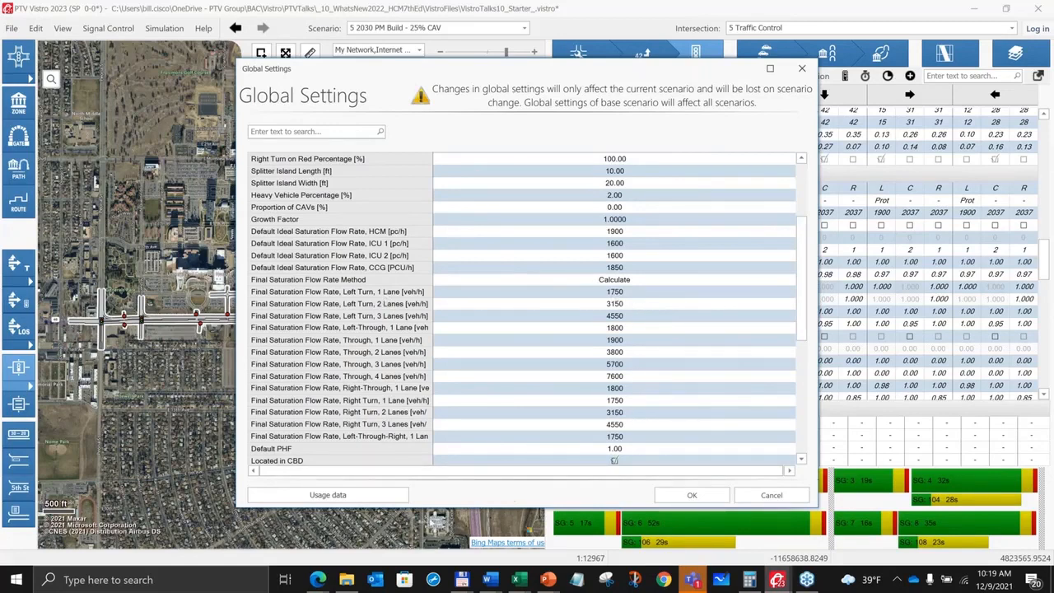
{"action": "left_click_drag", "start_coordinate": [441, 505], "coordinate": [442, 519]}
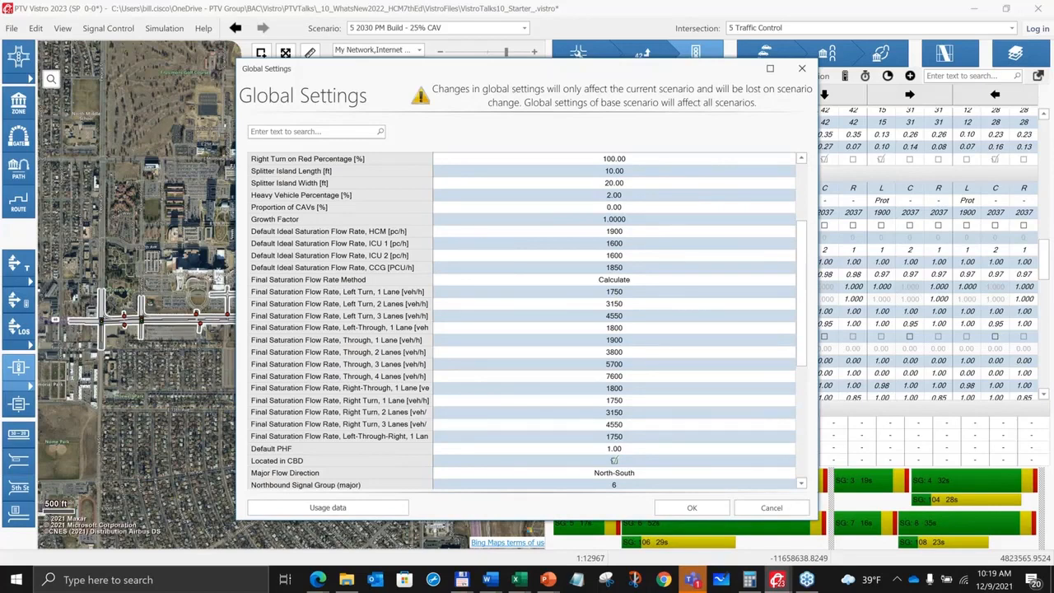
{"action": "left_click_drag", "start_coordinate": [237, 317], "coordinate": [198, 317]}
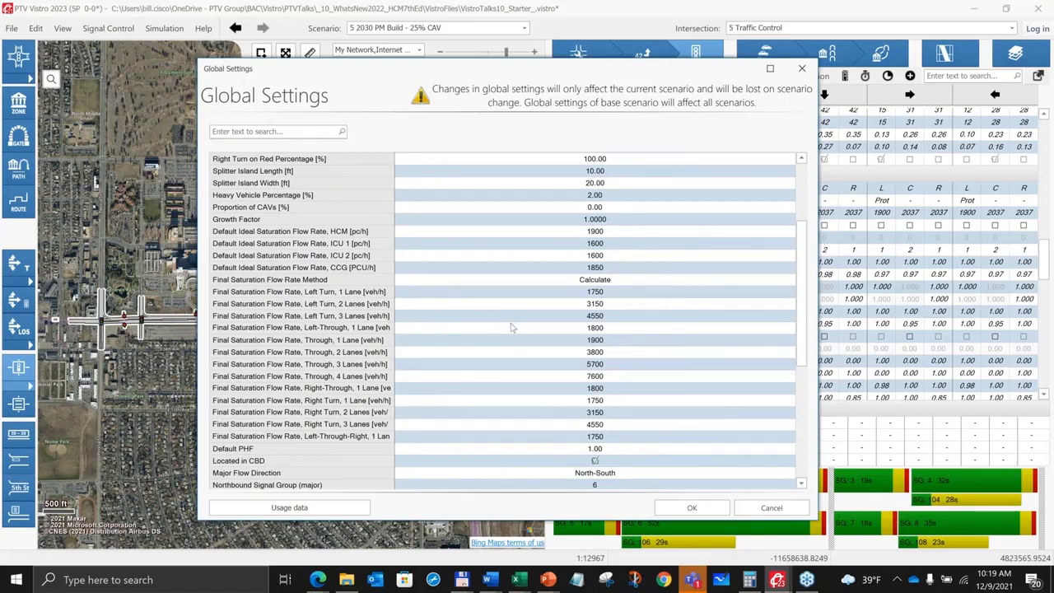
{"action": "left_click", "coordinate": [783, 510]}
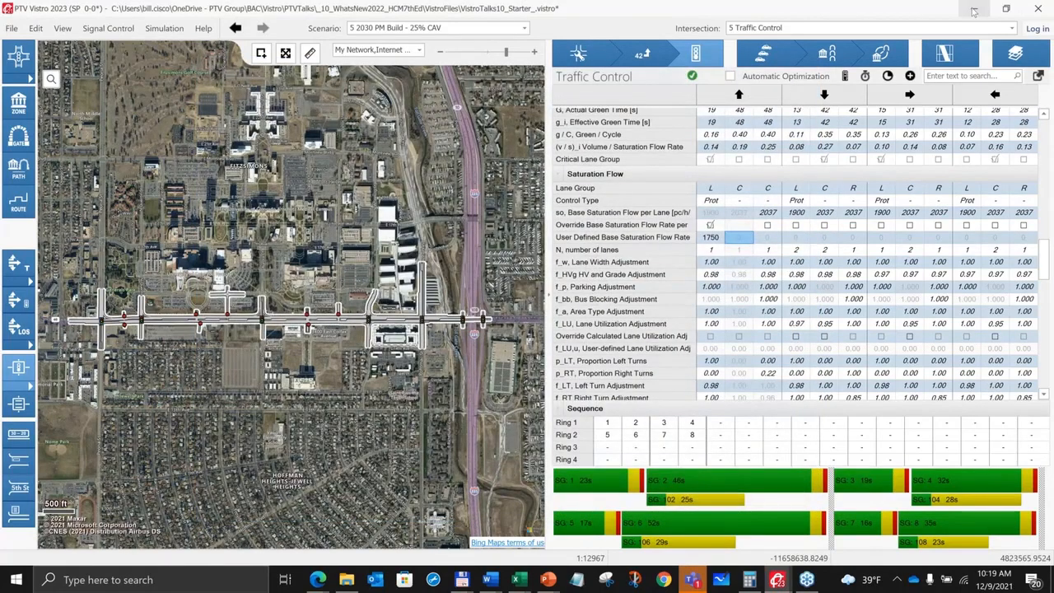
Switch to the PTV_Talks_VistroSession10_New2022HCM7 presentation in PowerPoint and display previews of the open presentations.
{"action": "left_click", "coordinate": [1042, 12]}
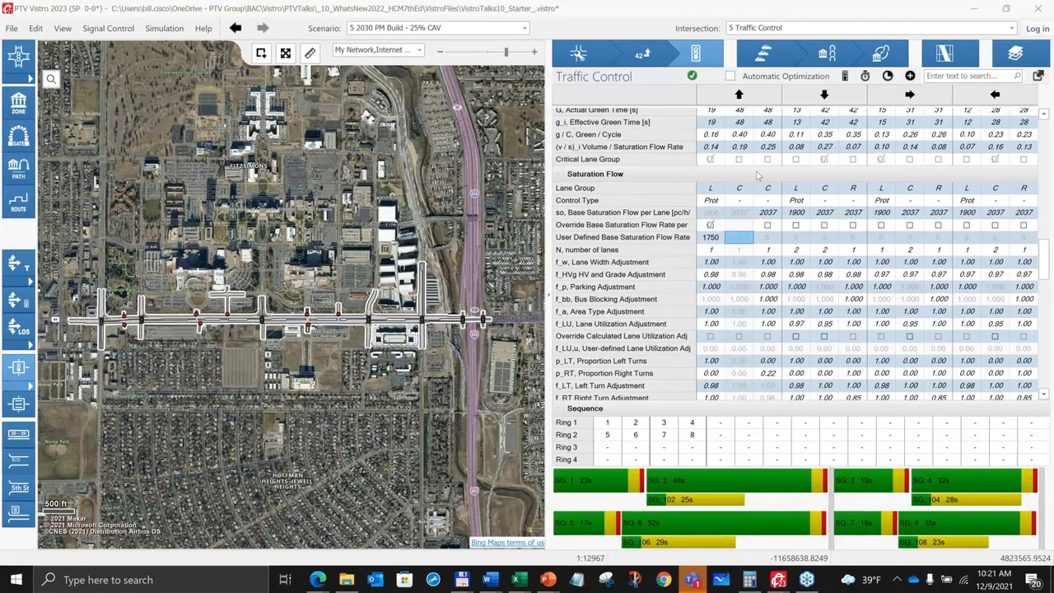
{"action": "key", "text": "alt+Tab"}
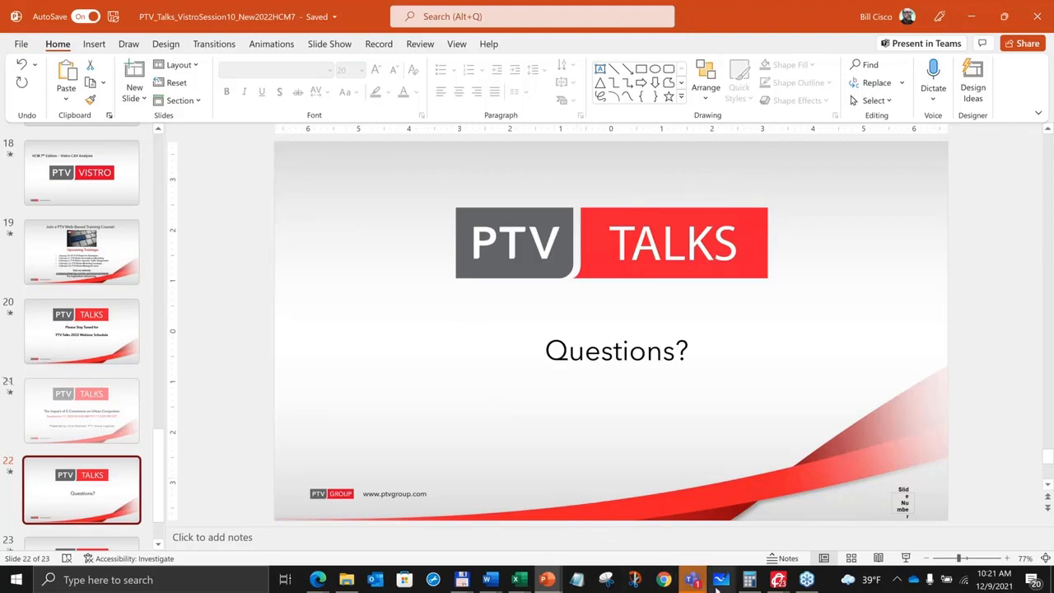
{"action": "left_click", "coordinate": [546, 579]}
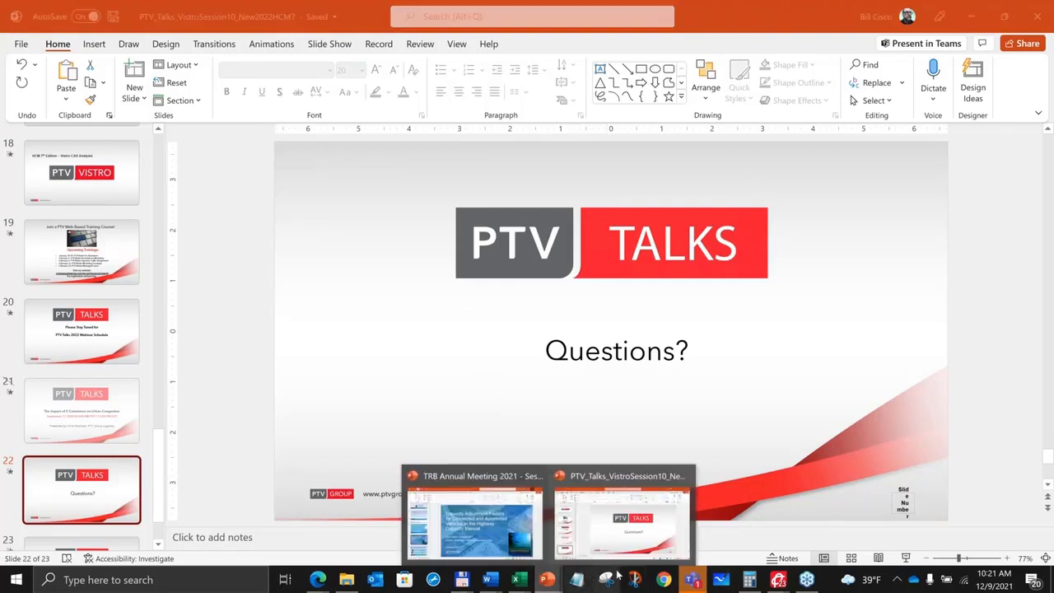
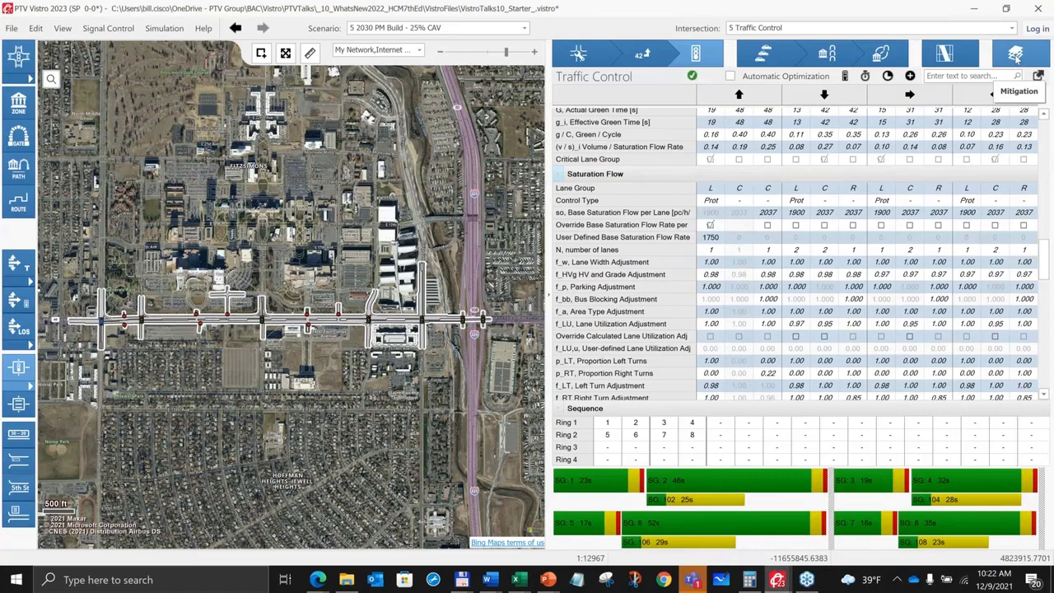
Create a mitigation option for intersection 5 and give its northbound approach a second left-turn lane.
{"action": "left_click", "coordinate": [1017, 58]}
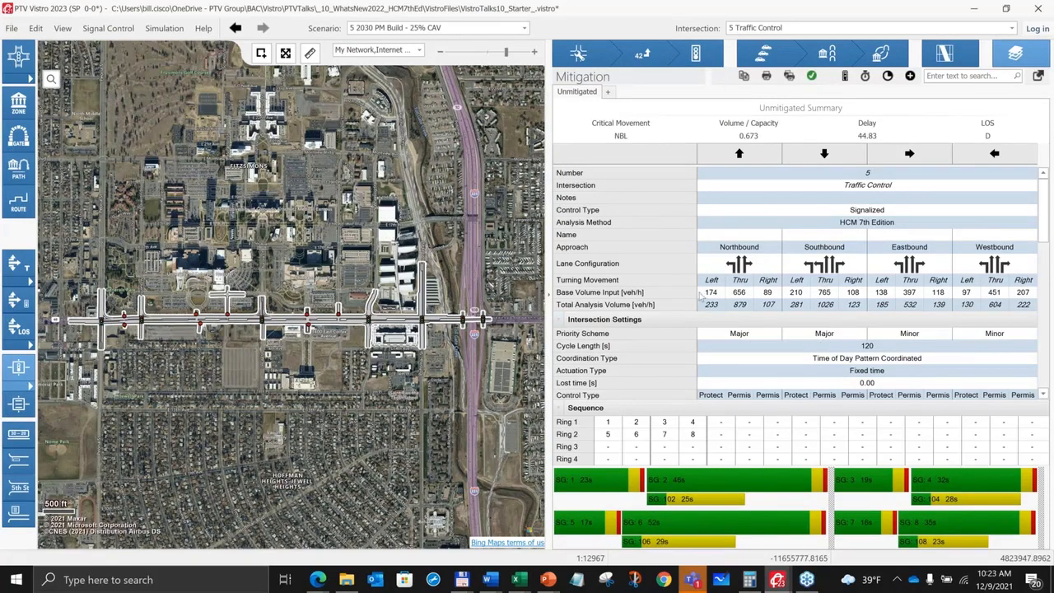
{"action": "left_click", "coordinate": [12, 28]}
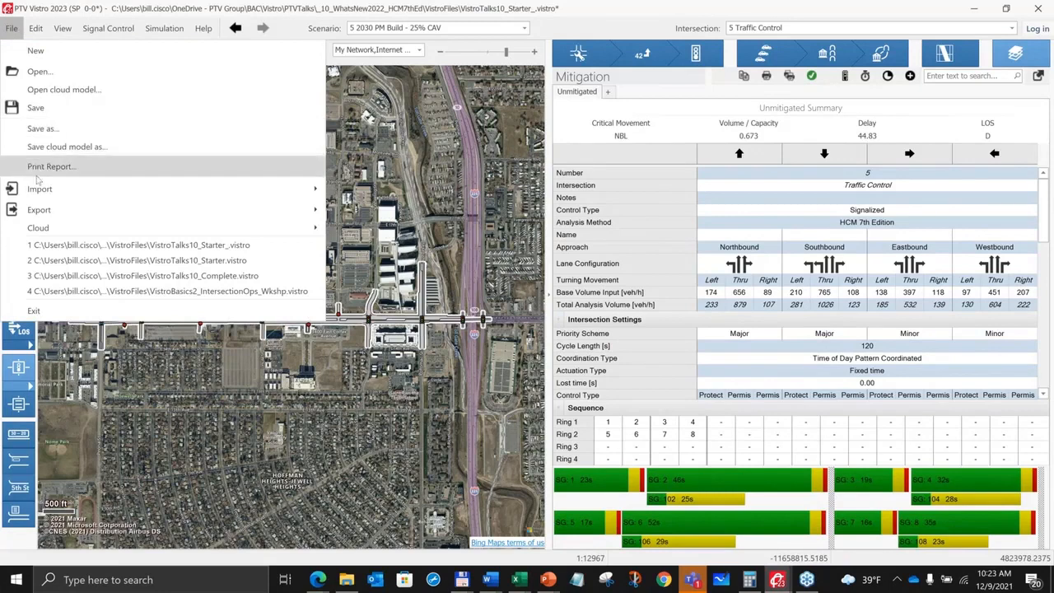
{"action": "left_click", "coordinate": [586, 7]}
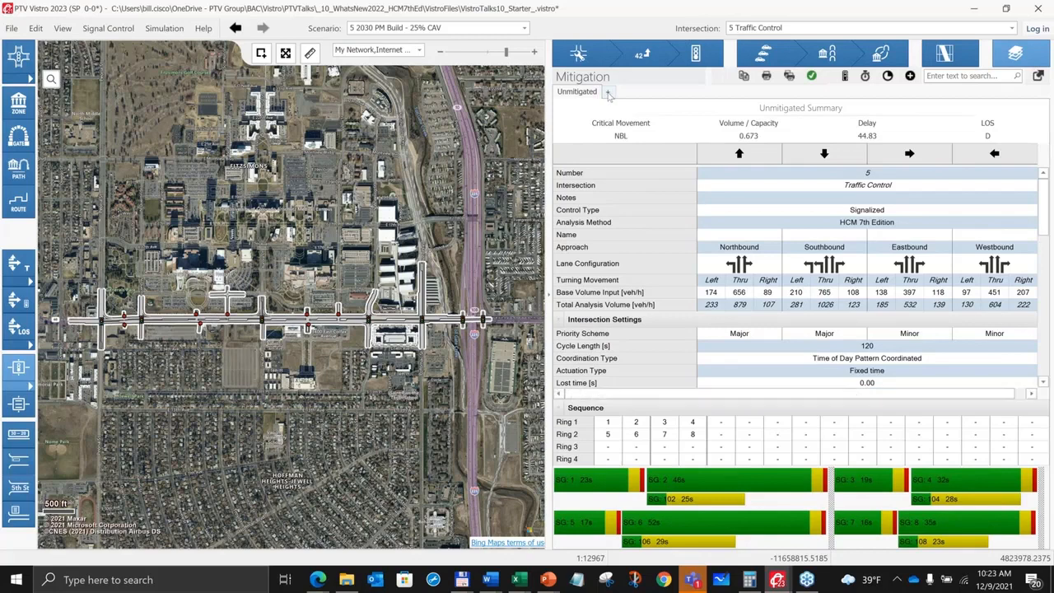
{"action": "left_click", "coordinate": [607, 93]}
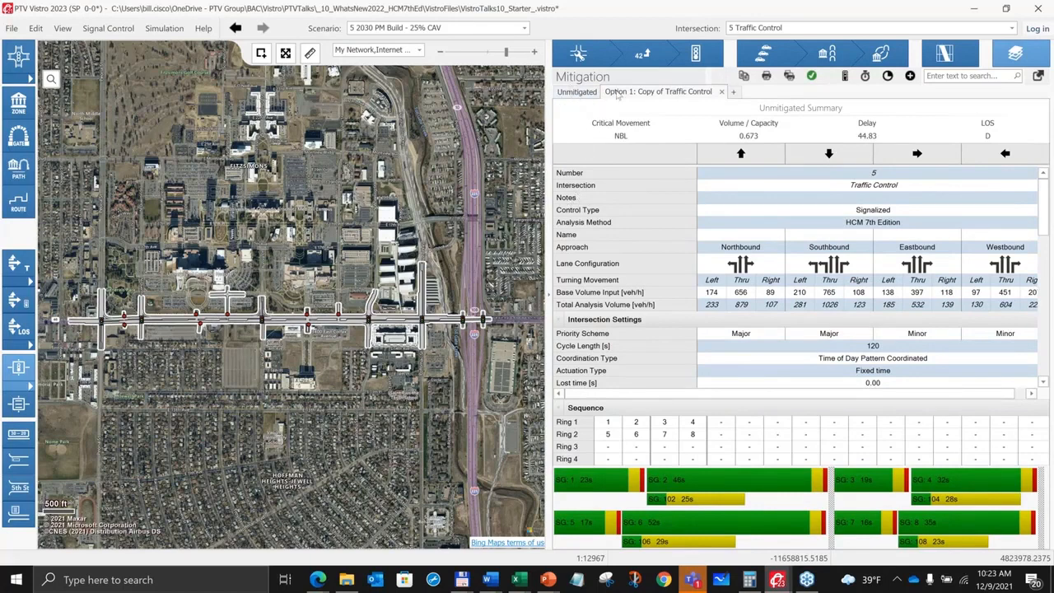
{"action": "left_click", "coordinate": [744, 264]}
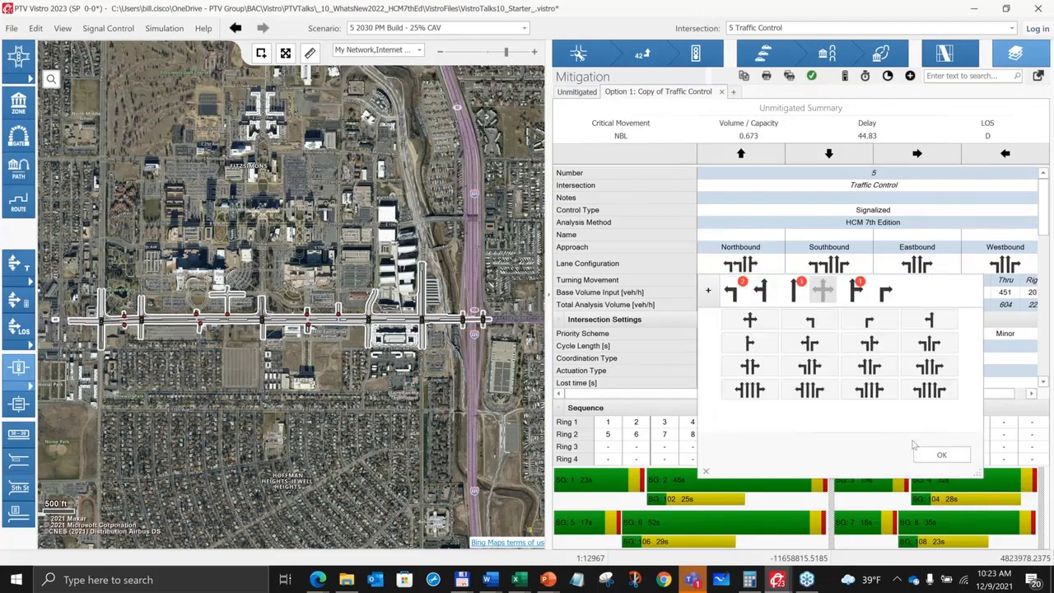
{"action": "left_click", "coordinate": [939, 455]}
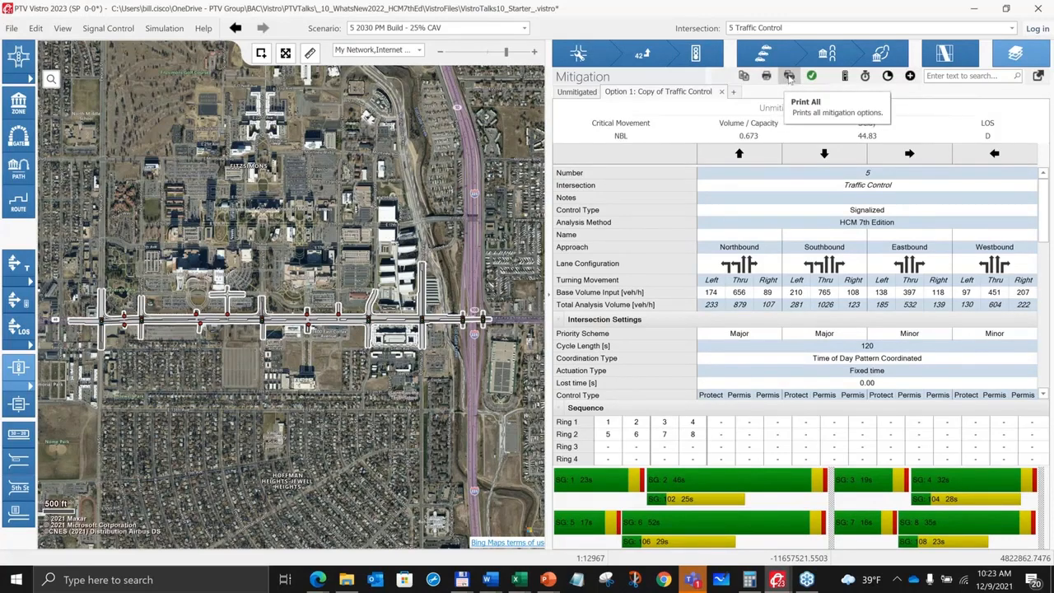
{"action": "left_click", "coordinate": [12, 29]}
{"action": "mouse_move", "coordinate": [39, 188]}
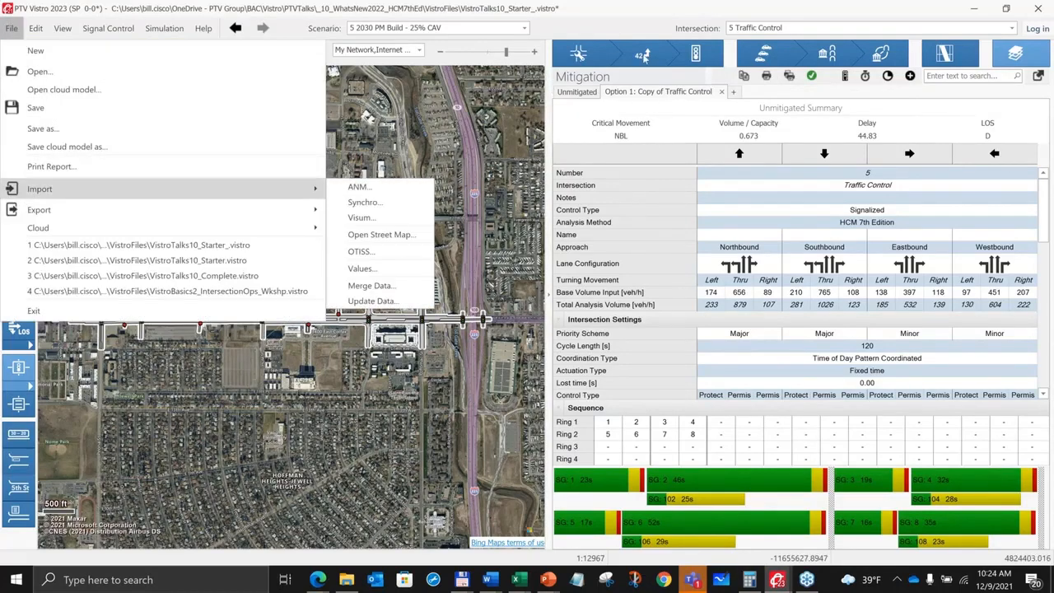
{"action": "left_click", "coordinate": [642, 22]}
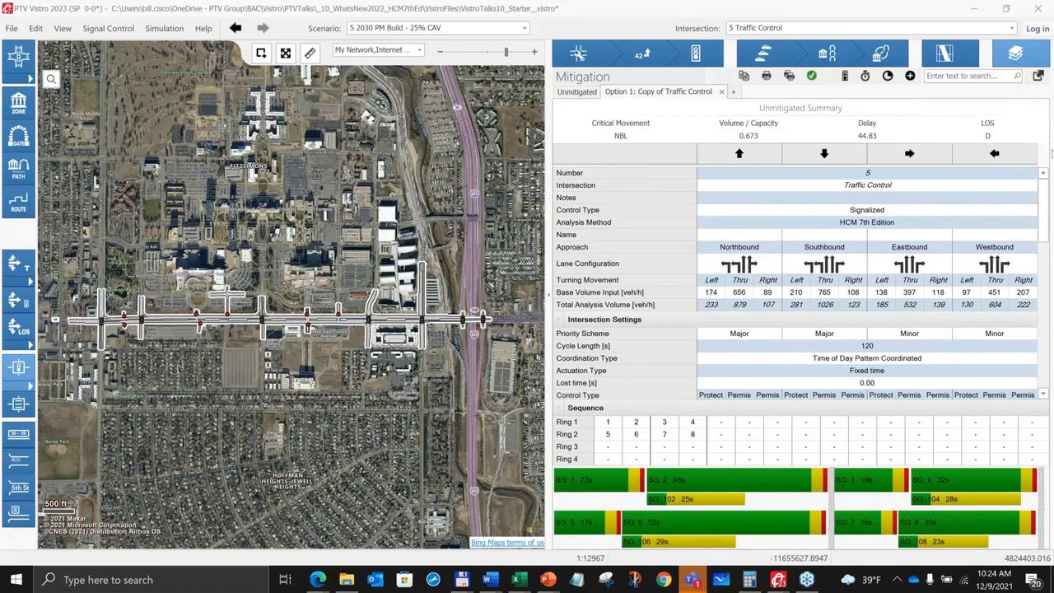
Switch to the Base Scenario and set the print report's output to a PDF file named test in the Documents folder.
{"action": "left_click", "coordinate": [524, 29]}
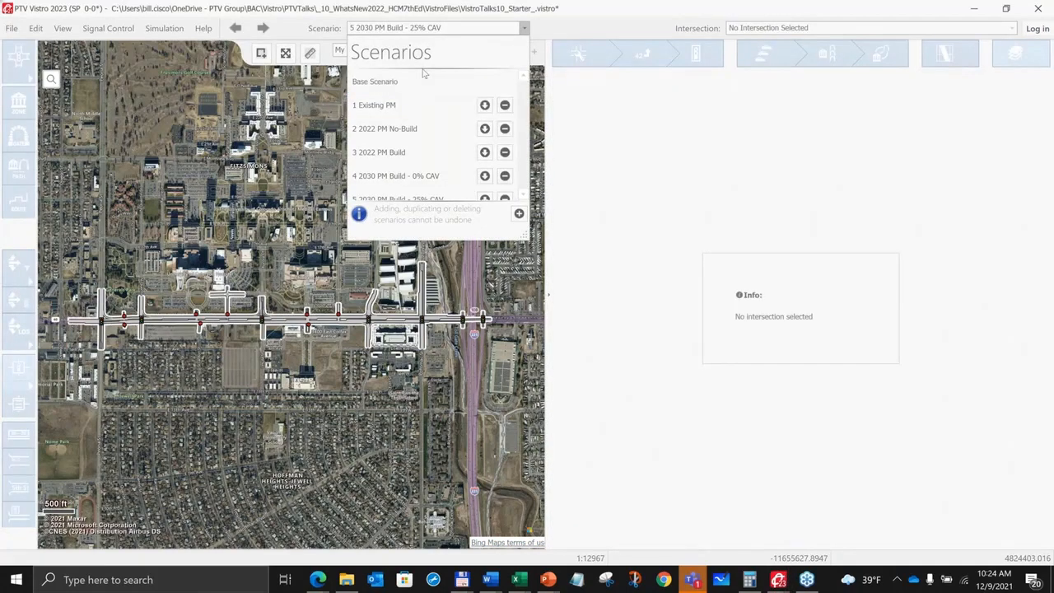
{"action": "left_click", "coordinate": [11, 28]}
{"action": "left_click", "coordinate": [33, 164]}
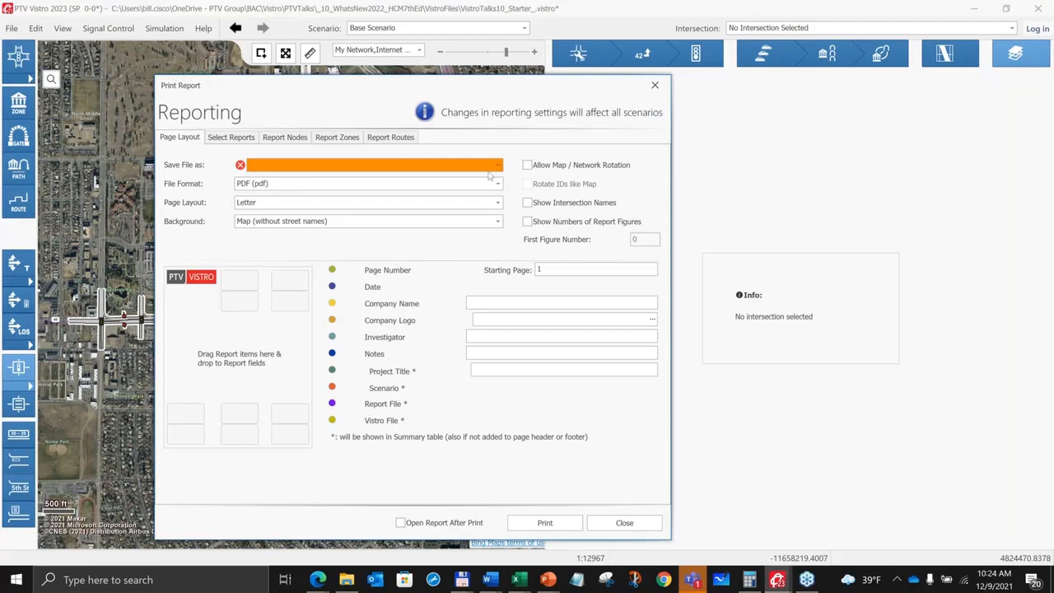
{"action": "left_click", "coordinate": [497, 164]}
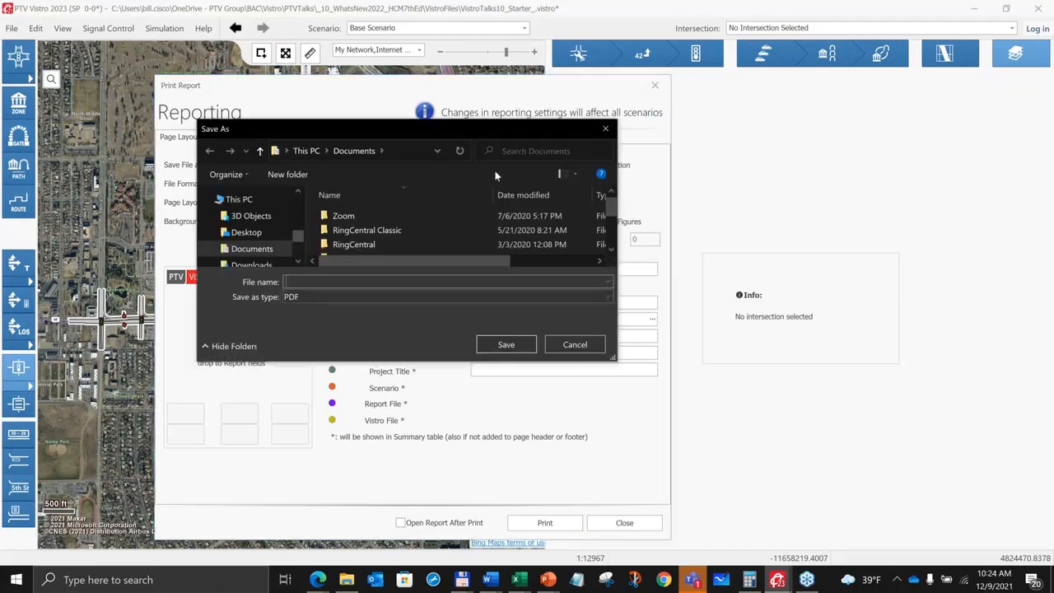
{"action": "type", "text": "test"}
{"action": "left_click", "coordinate": [521, 344]}
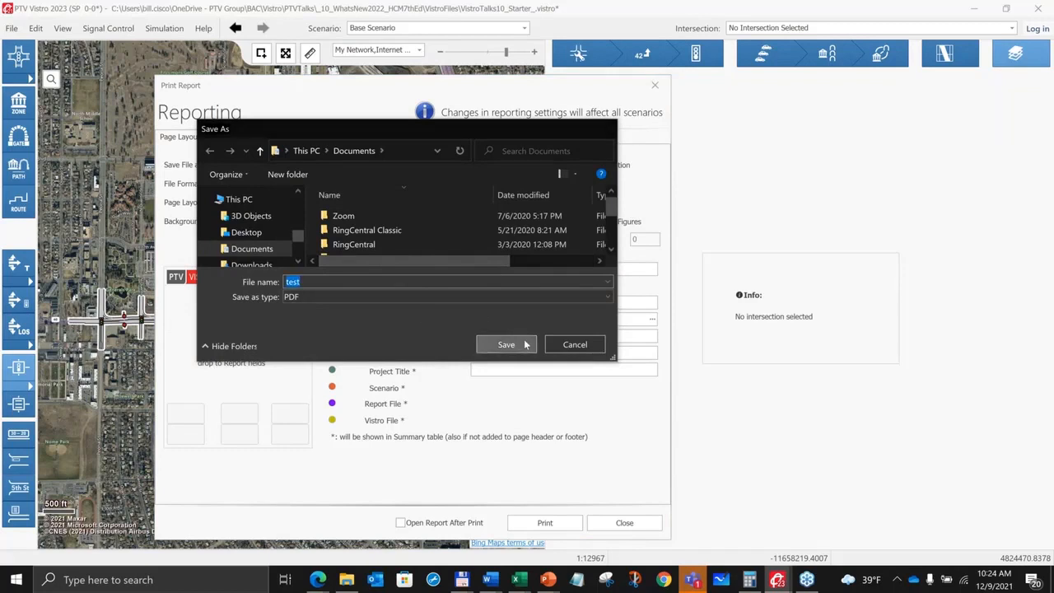
Place Company Name in the report header and Report File and Page Number in the footer, and close the report settings.
{"action": "left_click_drag", "start_coordinate": [365, 274], "coordinate": [241, 433]}
{"action": "left_click_drag", "start_coordinate": [353, 409], "coordinate": [185, 413]}
{"action": "left_click_drag", "start_coordinate": [388, 310], "coordinate": [290, 301]}
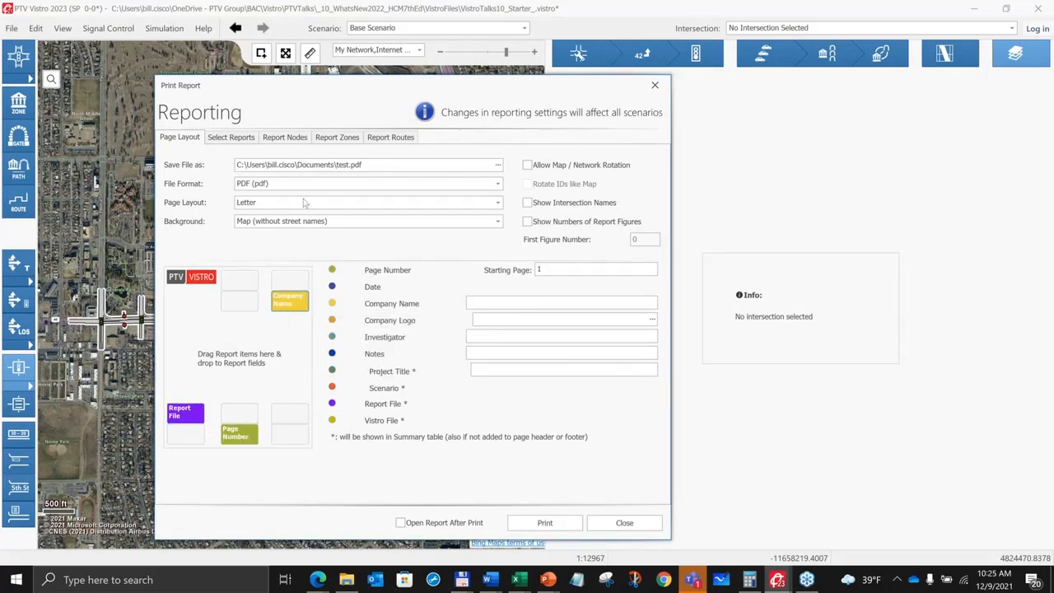
{"action": "left_click", "coordinate": [235, 140]}
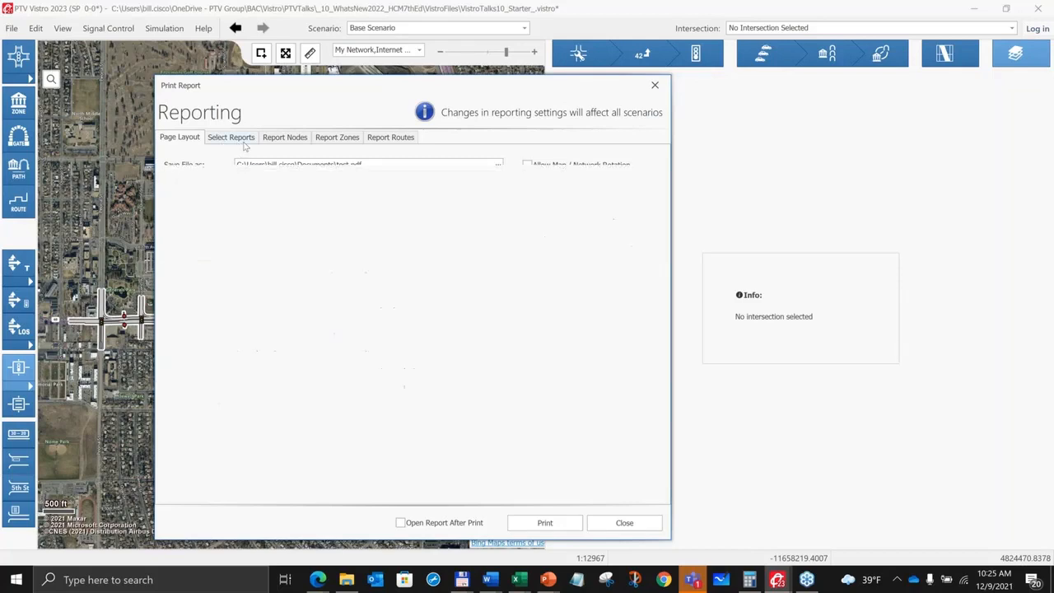
{"action": "left_click", "coordinate": [183, 138]}
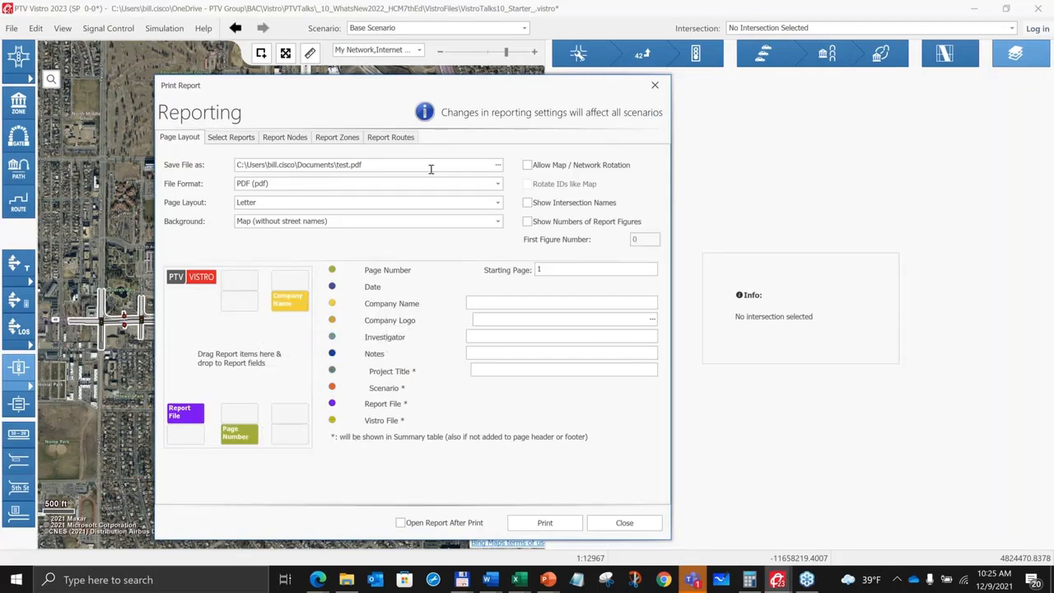
{"action": "left_click", "coordinate": [630, 526]}
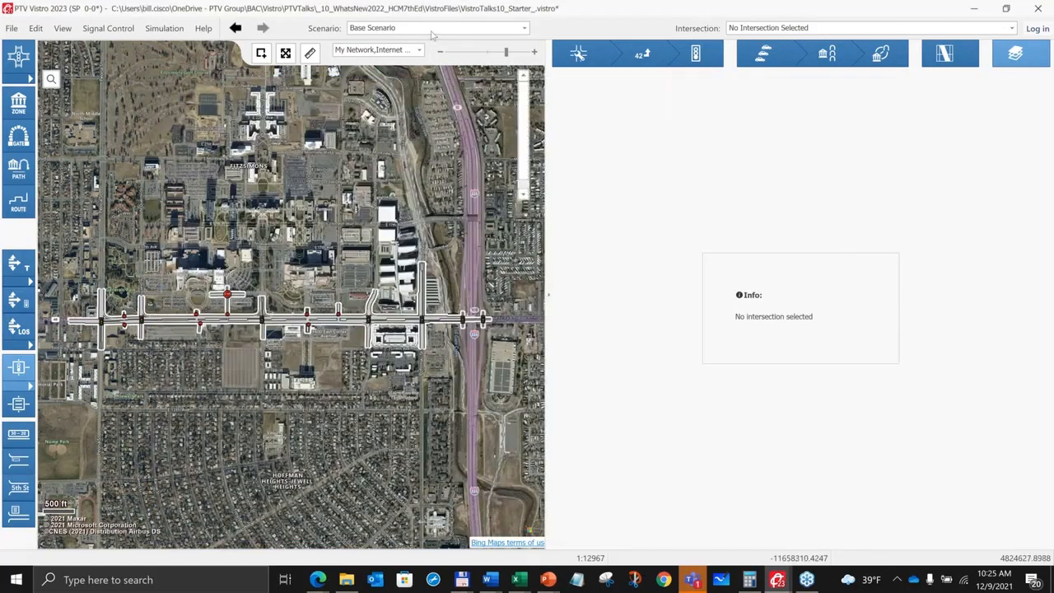
Switch to the 5 2030 PM Build - 25% CAV scenario and review its print report page layout.
{"action": "left_click", "coordinate": [433, 29]}
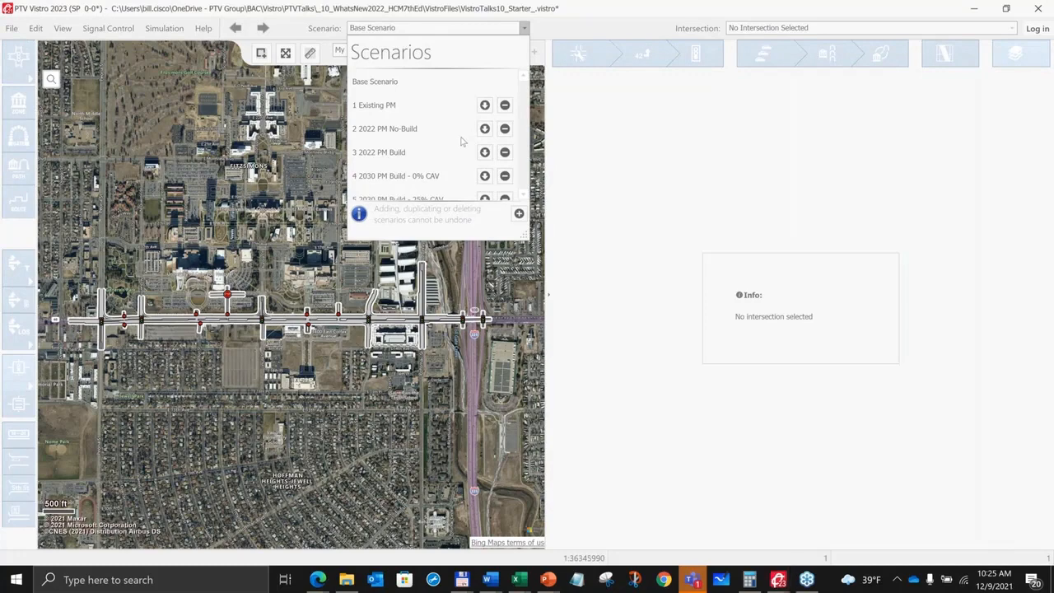
{"action": "left_click", "coordinate": [398, 198]}
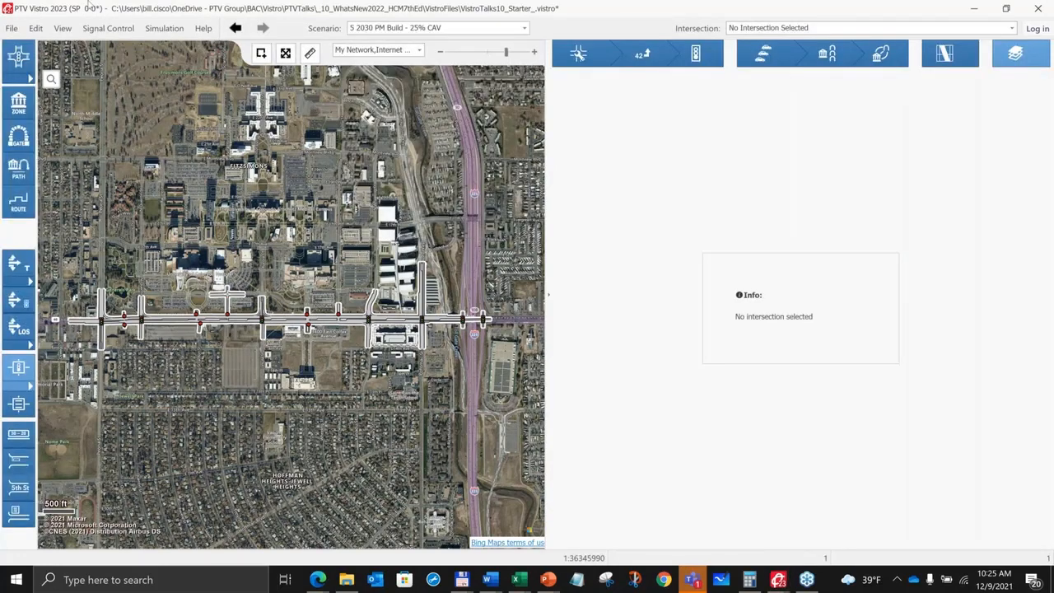
{"action": "left_click", "coordinate": [12, 29]}
{"action": "left_click", "coordinate": [53, 174]}
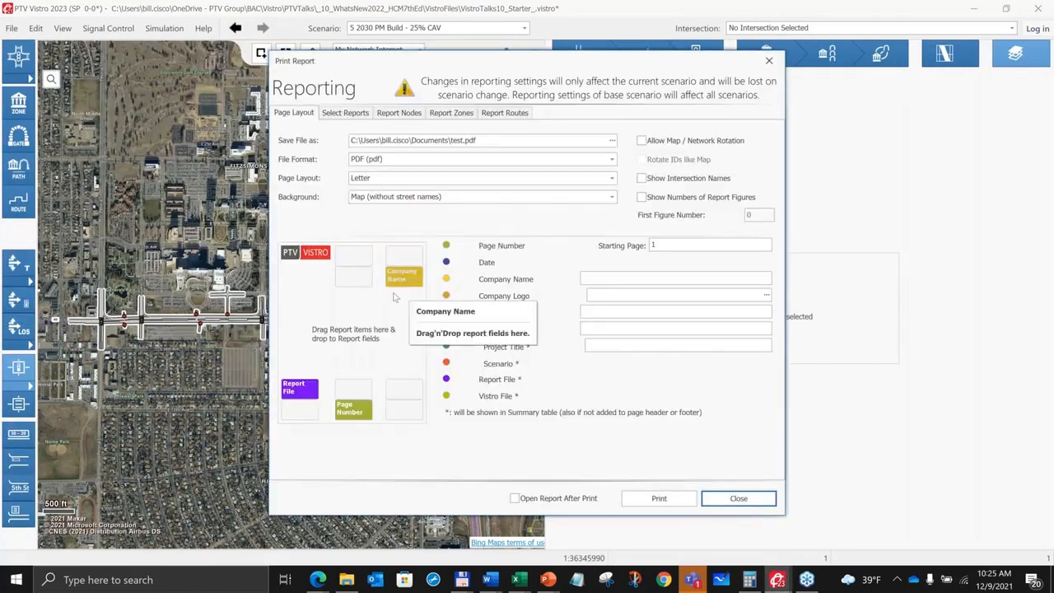
{"action": "left_click", "coordinate": [741, 504]}
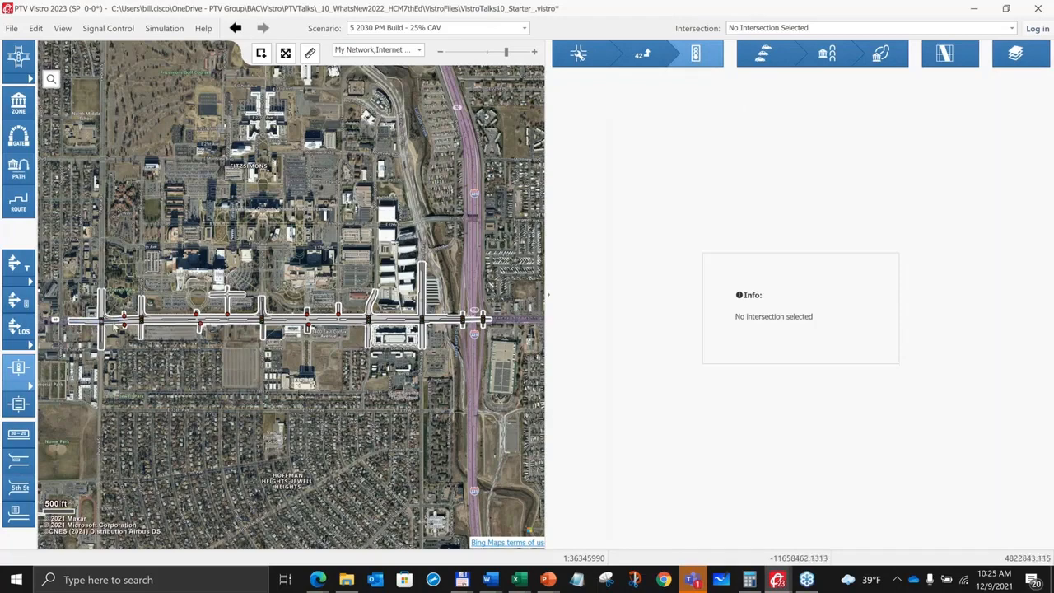
Display the traffic control data of intersection 5 and switch to the Questions slide in PowerPoint.
{"action": "left_click", "coordinate": [114, 326]}
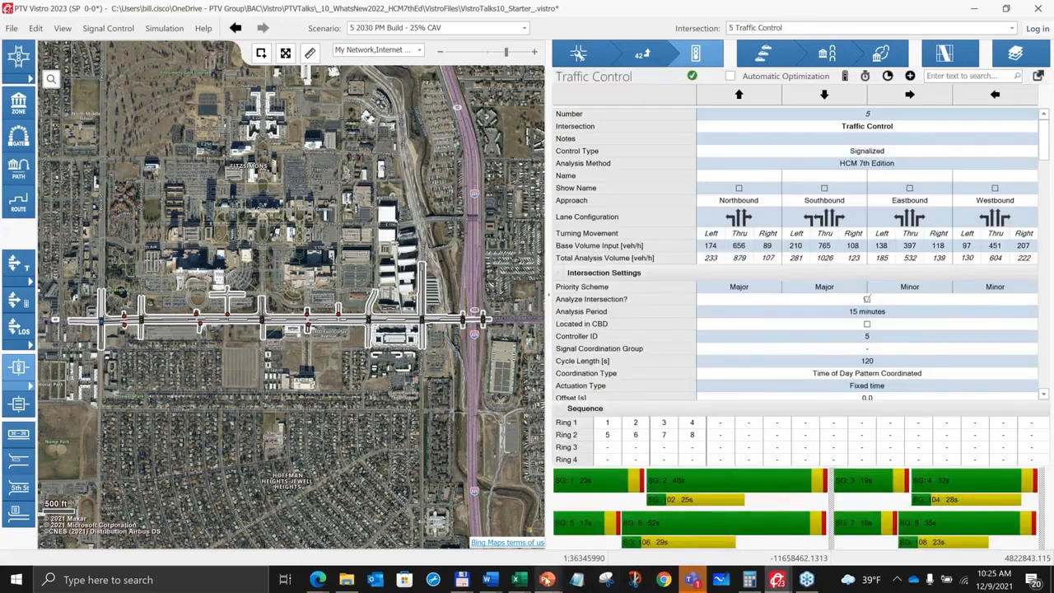
{"action": "left_click", "coordinate": [546, 580]}
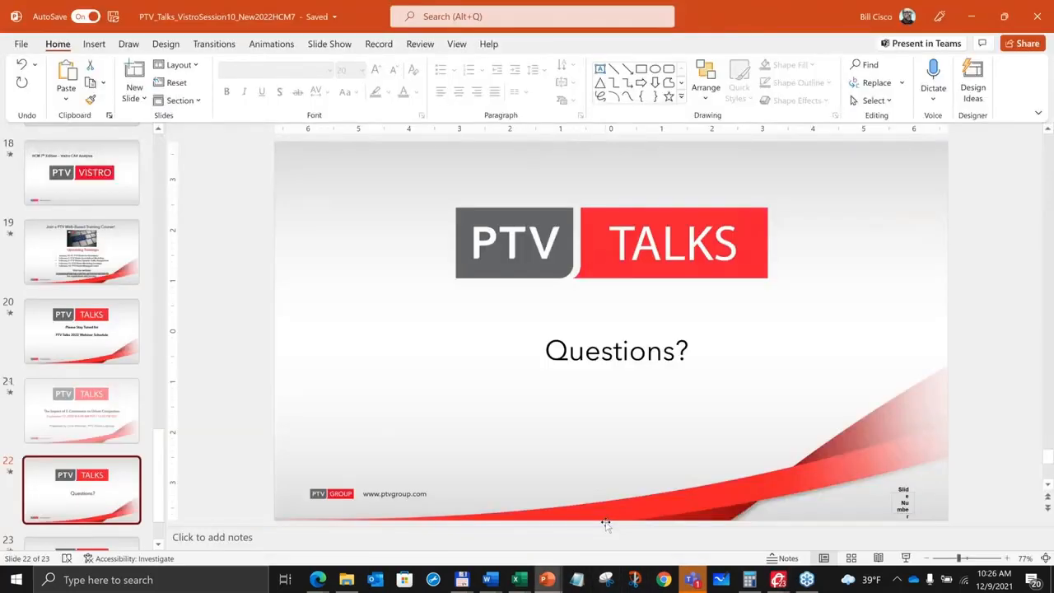
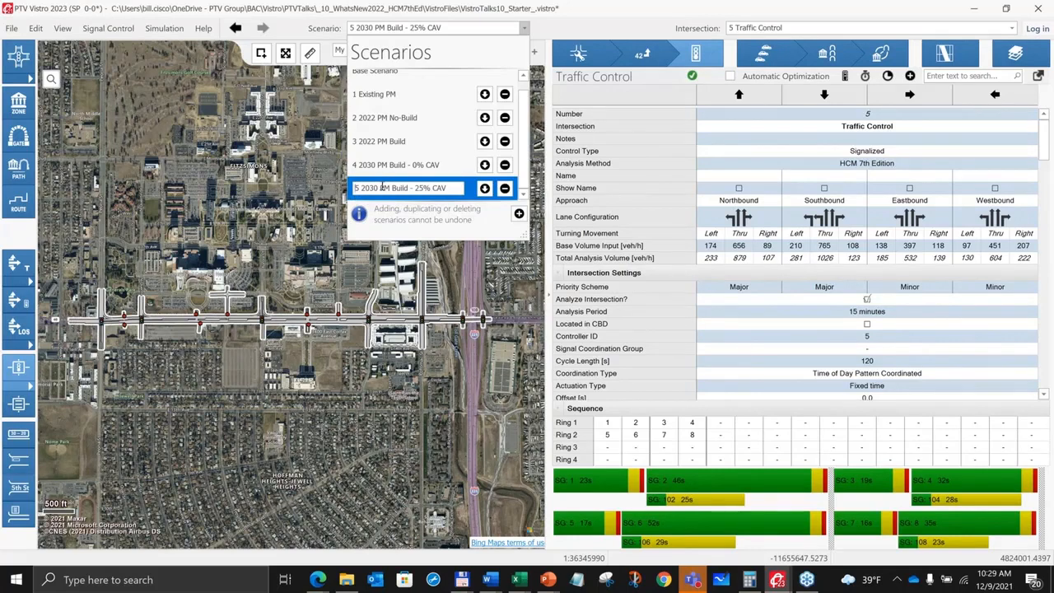
Rename the 2030 PM Build - 25% CAV scenario by inserting 10 before 2030.
{"action": "key", "text": "shift+Right"}
{"action": "key", "text": "shift+Right"}
{"action": "key", "text": "Delete"}
{"action": "type", "text": "10"}
{"action": "key", "text": "Return"}
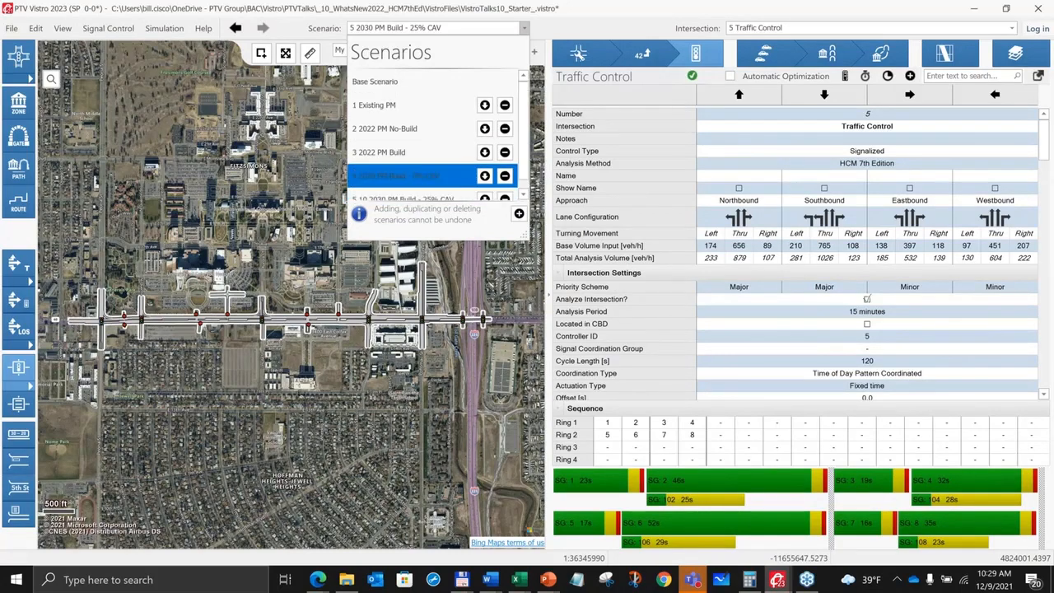
Remove the added number prefix from the name of the 2030 PM Build - 25% CAV scenario.
{"action": "scroll", "coordinate": [415, 183], "scroll_direction": "down", "scroll_amount": 1}
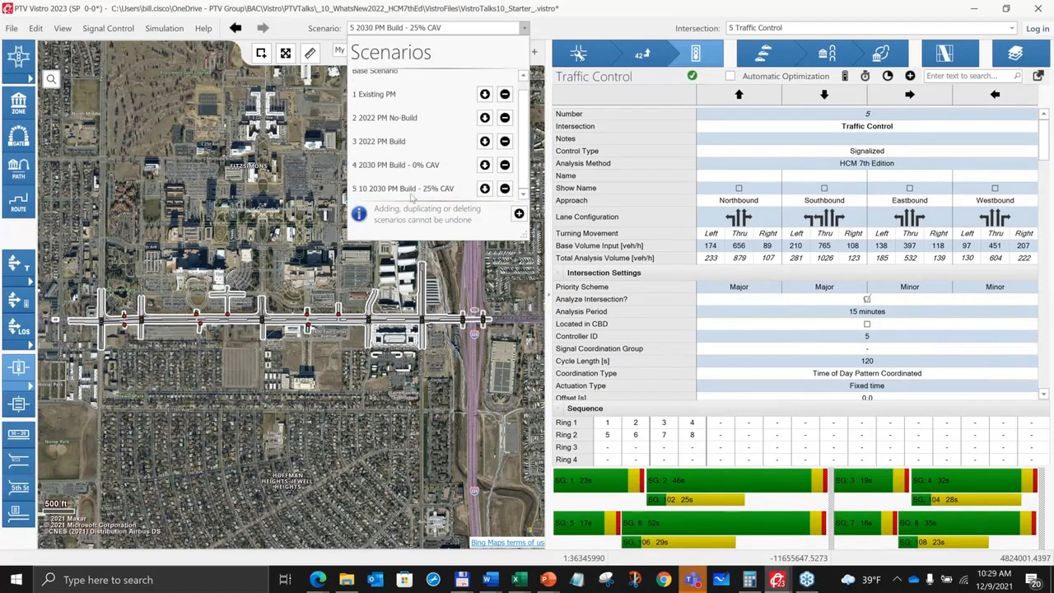
{"action": "left_click", "coordinate": [356, 196]}
{"action": "right_click", "coordinate": [401, 192]}
{"action": "left_click", "coordinate": [415, 203]}
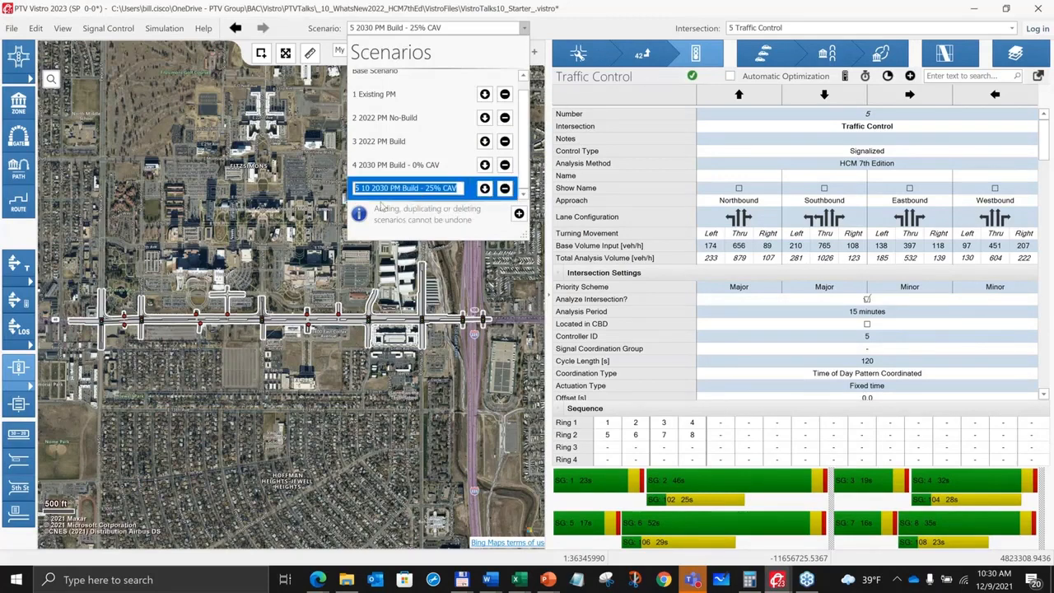
{"action": "left_click_drag", "start_coordinate": [371, 187], "coordinate": [354, 168]}
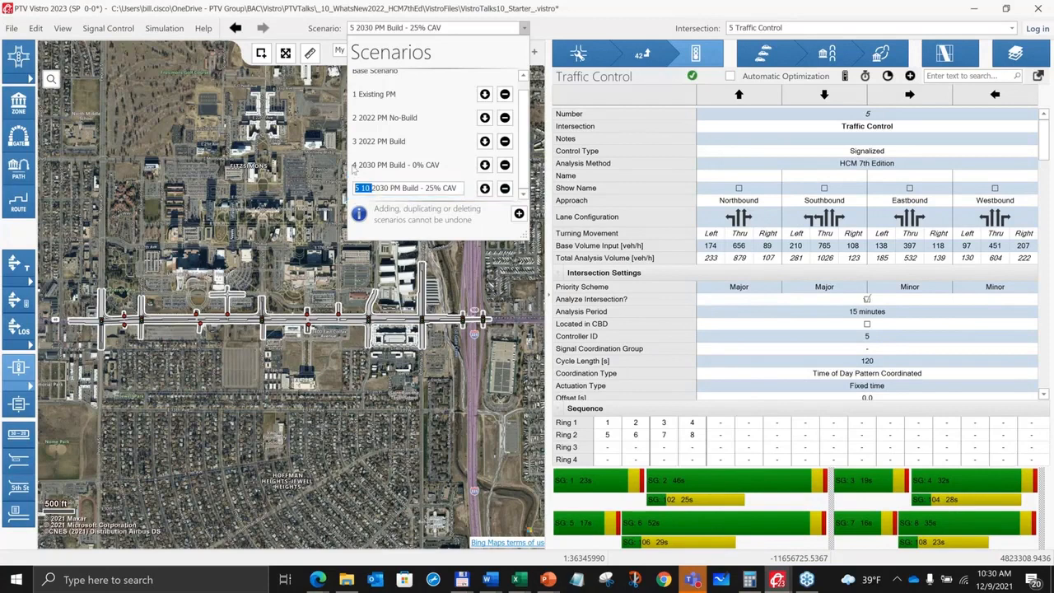
{"action": "key", "text": "BackSpace"}
{"action": "key", "text": "Return"}
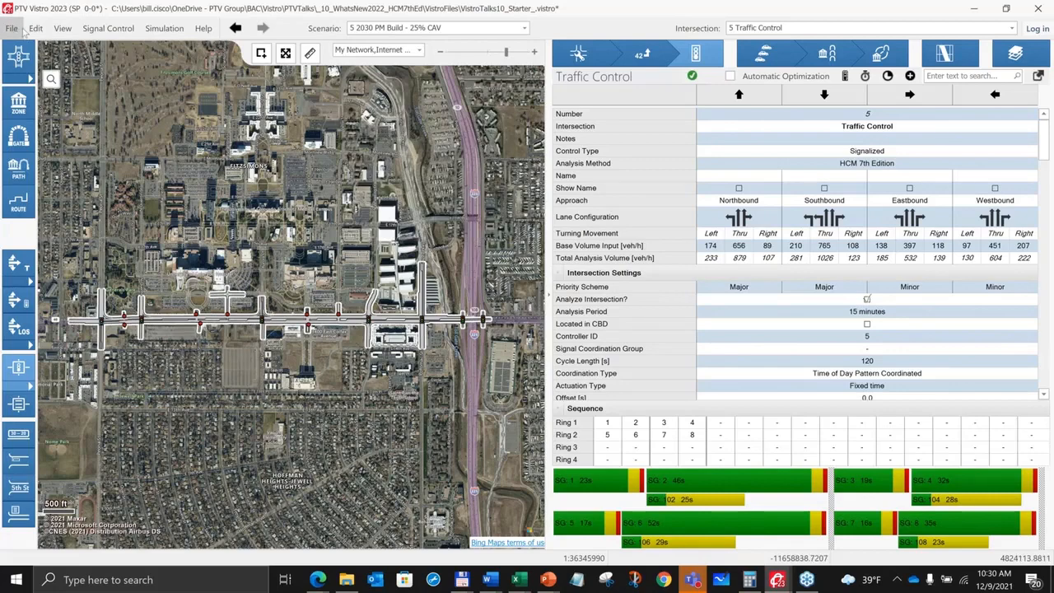
Review the print report settings and the mitigation options of intersection 5, and return to its traffic control data.
{"action": "left_click", "coordinate": [12, 28]}
{"action": "left_click", "coordinate": [70, 167]}
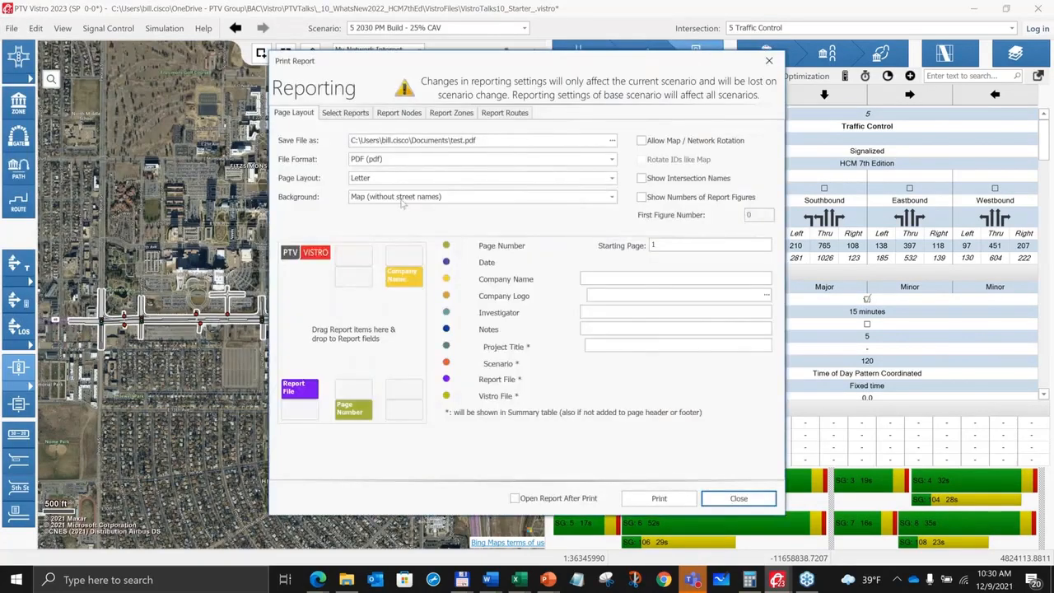
{"action": "left_click", "coordinate": [739, 499]}
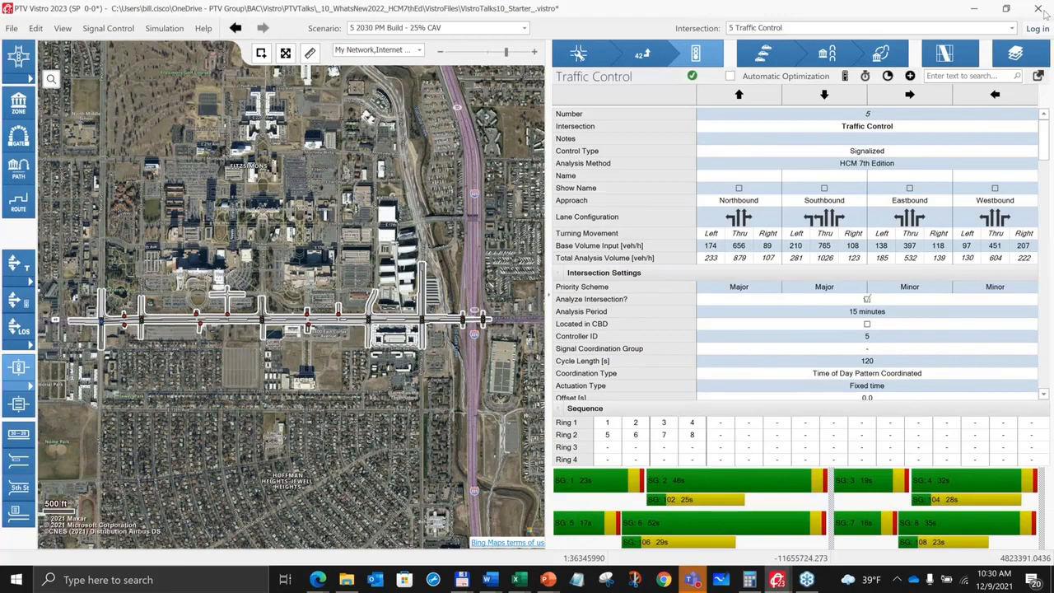
{"action": "left_click", "coordinate": [951, 49]}
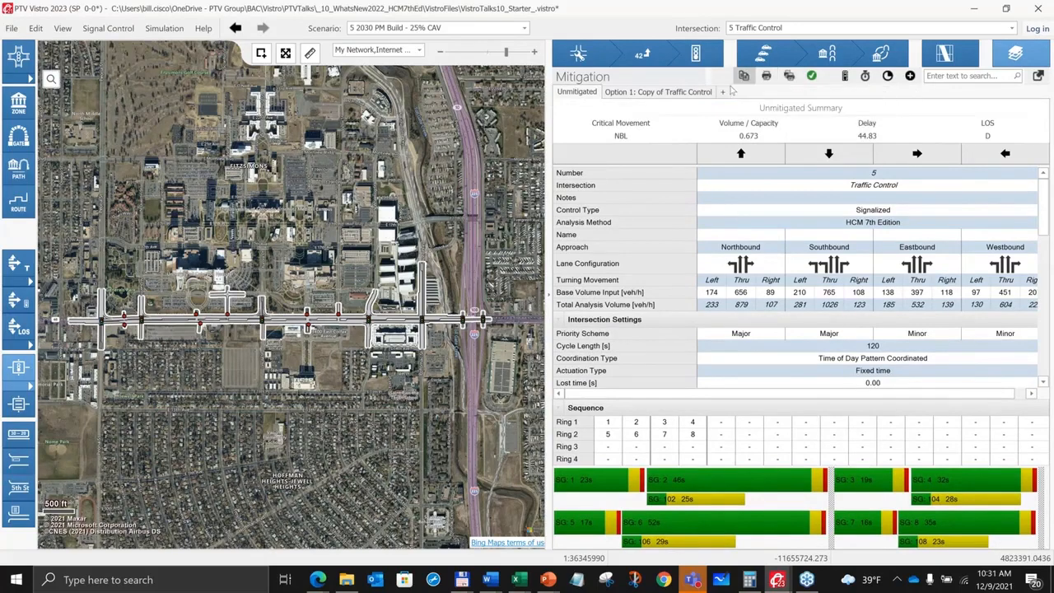
{"action": "left_click", "coordinate": [704, 55]}
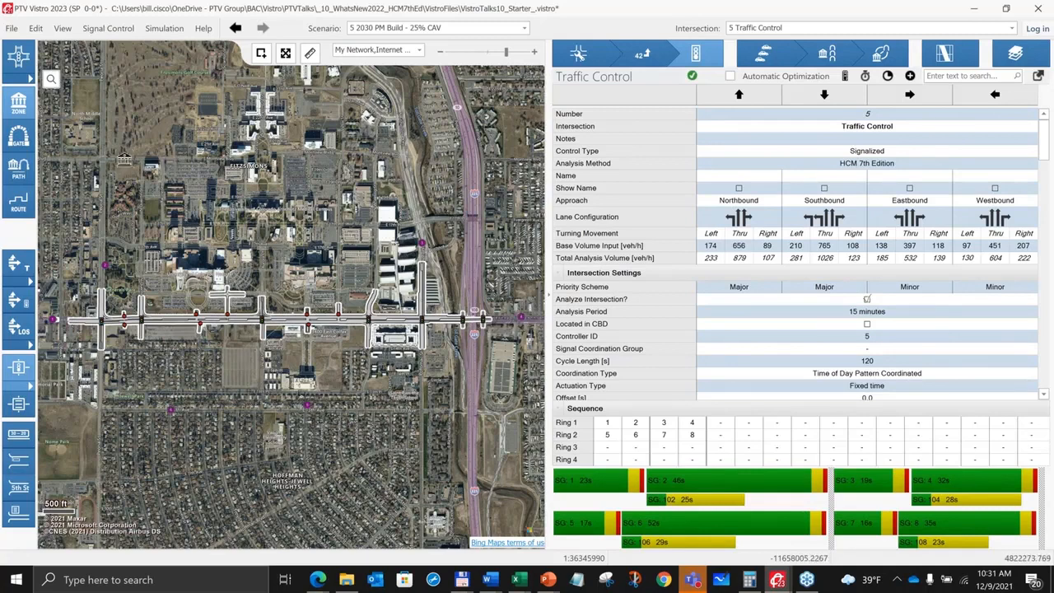
Place four gates: south and north of the corridor's west end, north of its centre, and southeast beyond the highway.
{"action": "left_click", "coordinate": [31, 146]}
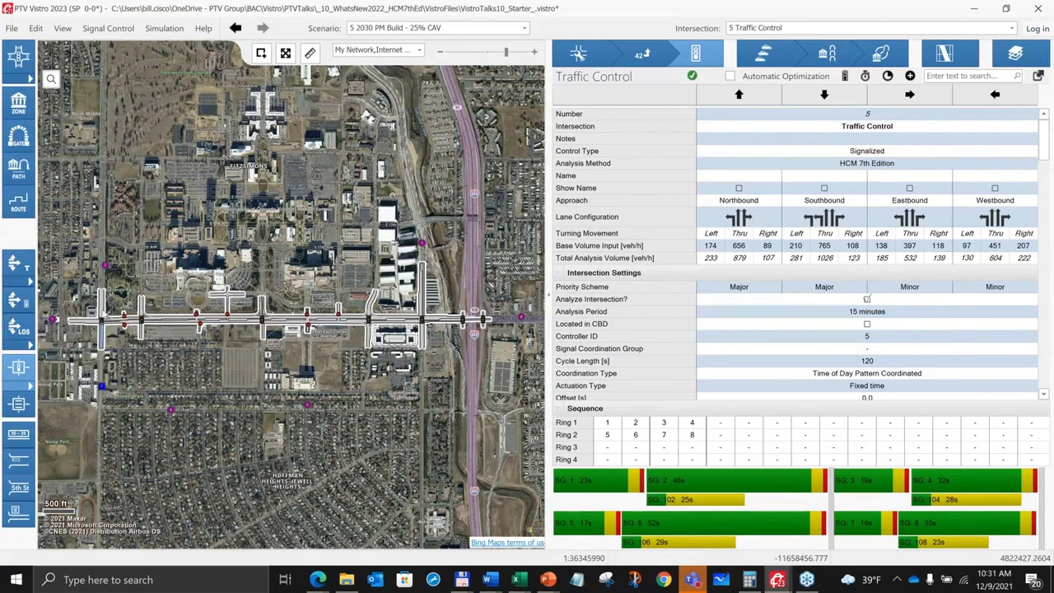
{"action": "left_click", "coordinate": [104, 229]}
{"action": "left_click", "coordinate": [283, 266]}
{"action": "left_click", "coordinate": [496, 383]}
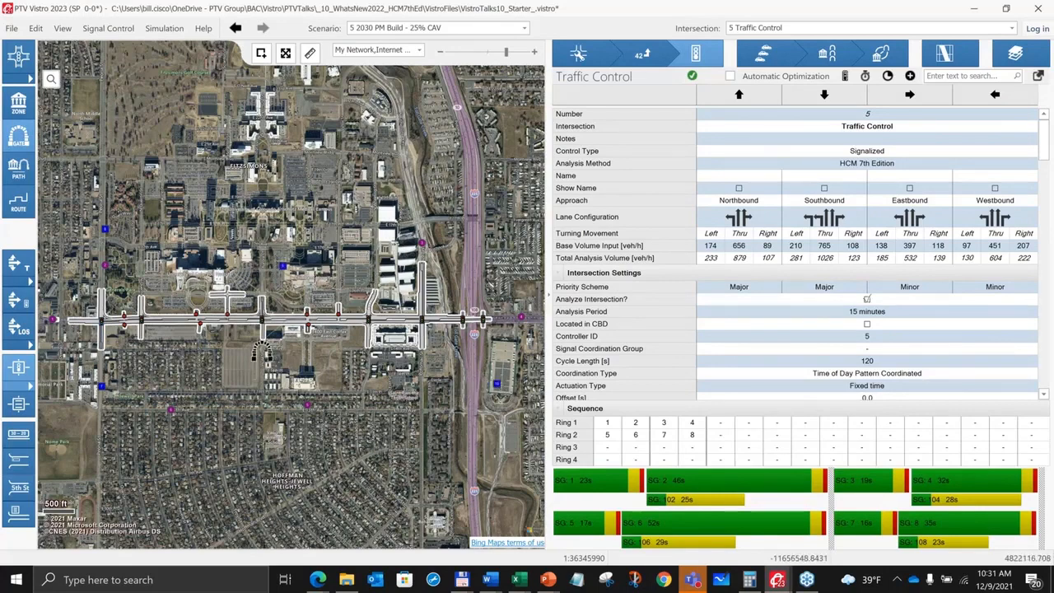
{"action": "left_click", "coordinate": [19, 136]}
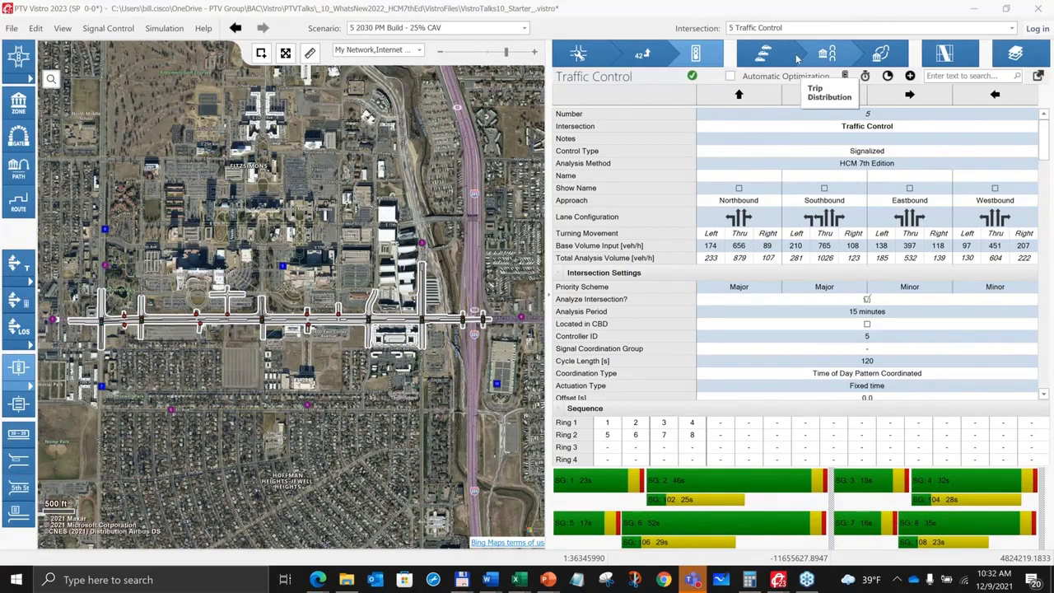
Examine the trip distribution tables of the zones and gates, and switch to the PTV_Talks_VistroSession10_New2022HCM7 presentation in PowerPoint.
{"action": "left_click", "coordinate": [767, 56]}
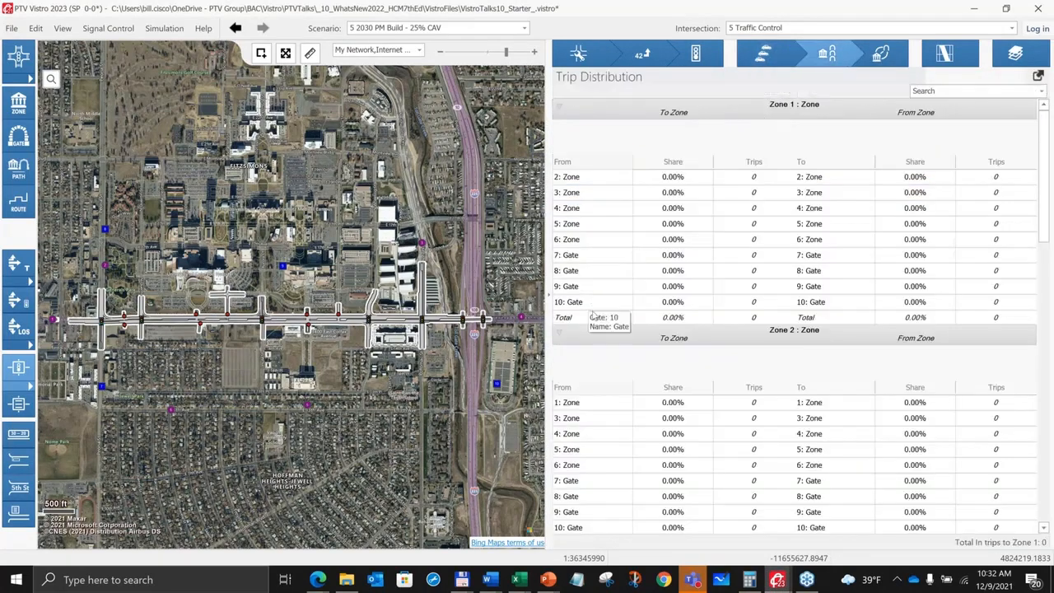
{"action": "left_click", "coordinate": [696, 53]}
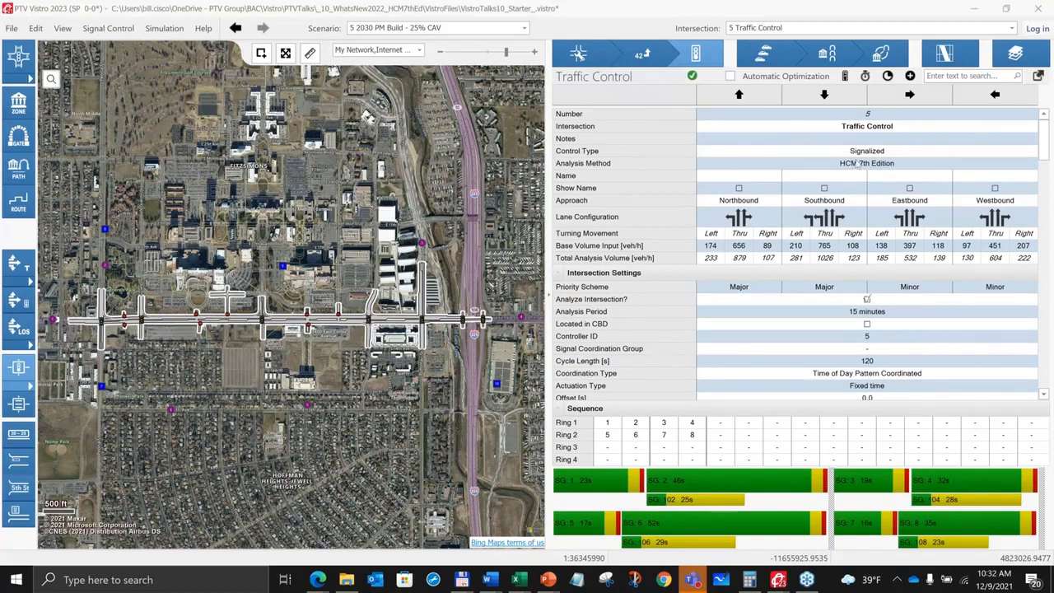
{"action": "left_click", "coordinate": [547, 580]}
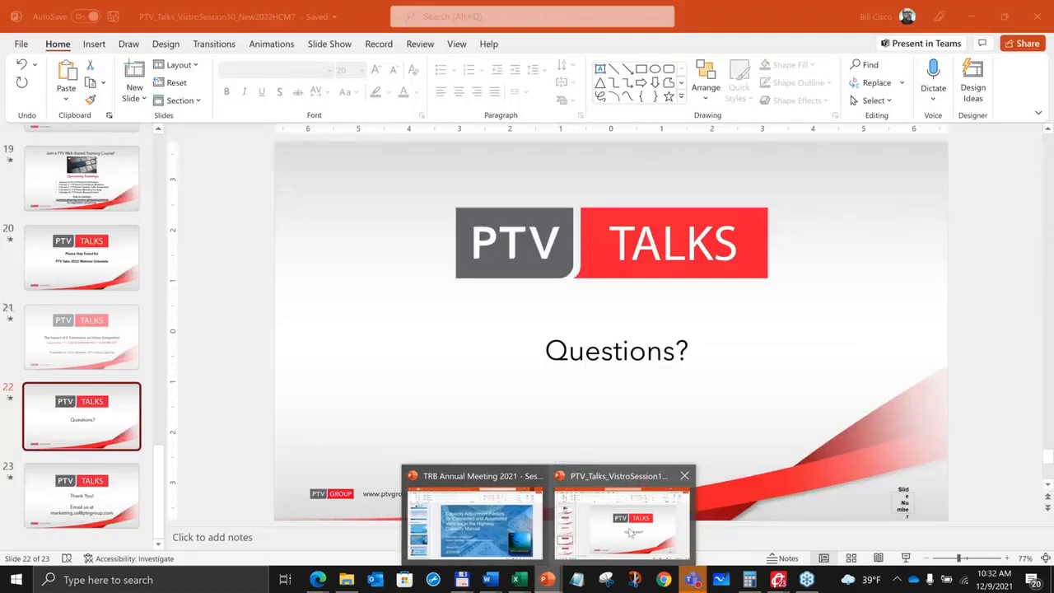
{"action": "left_click", "coordinate": [622, 519]}
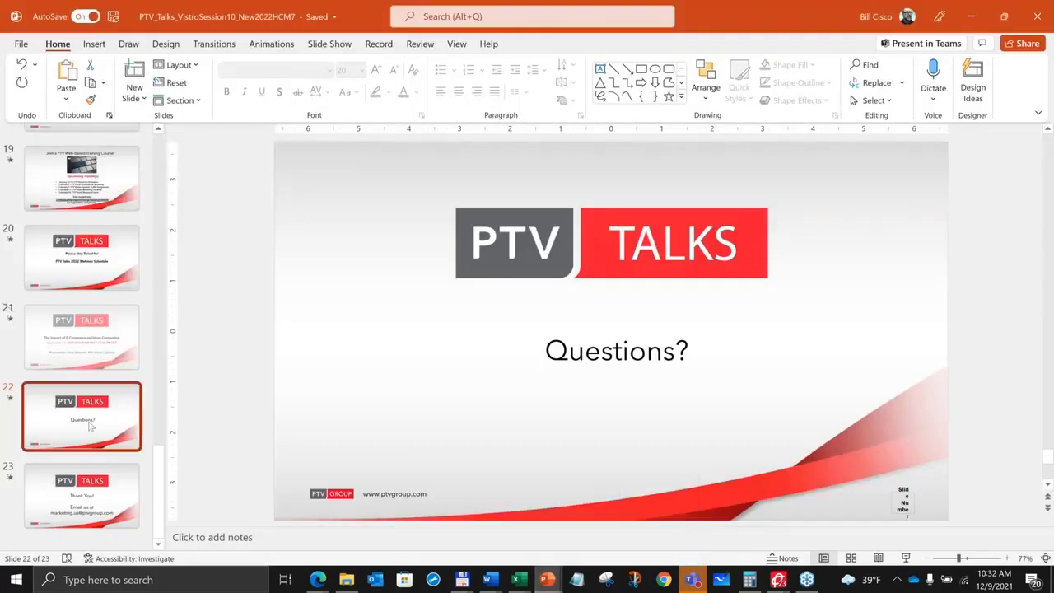